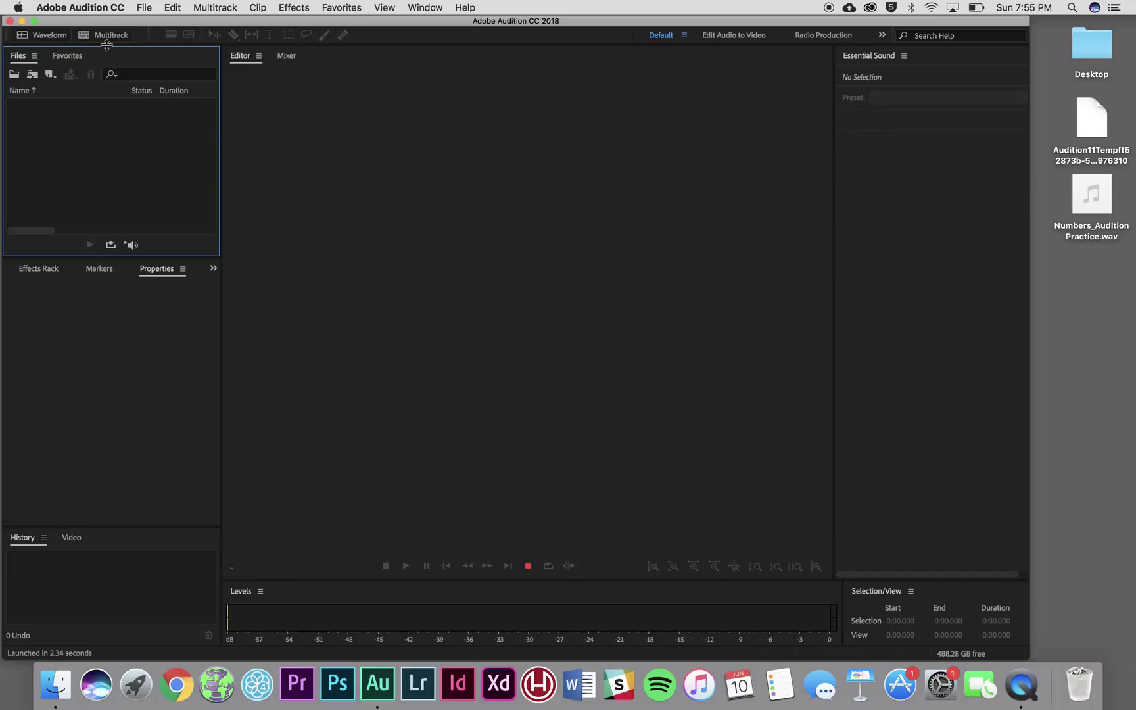
Start a new multitrack session named 'Audition Practice', saved in the Desktop folder
click(111, 39)
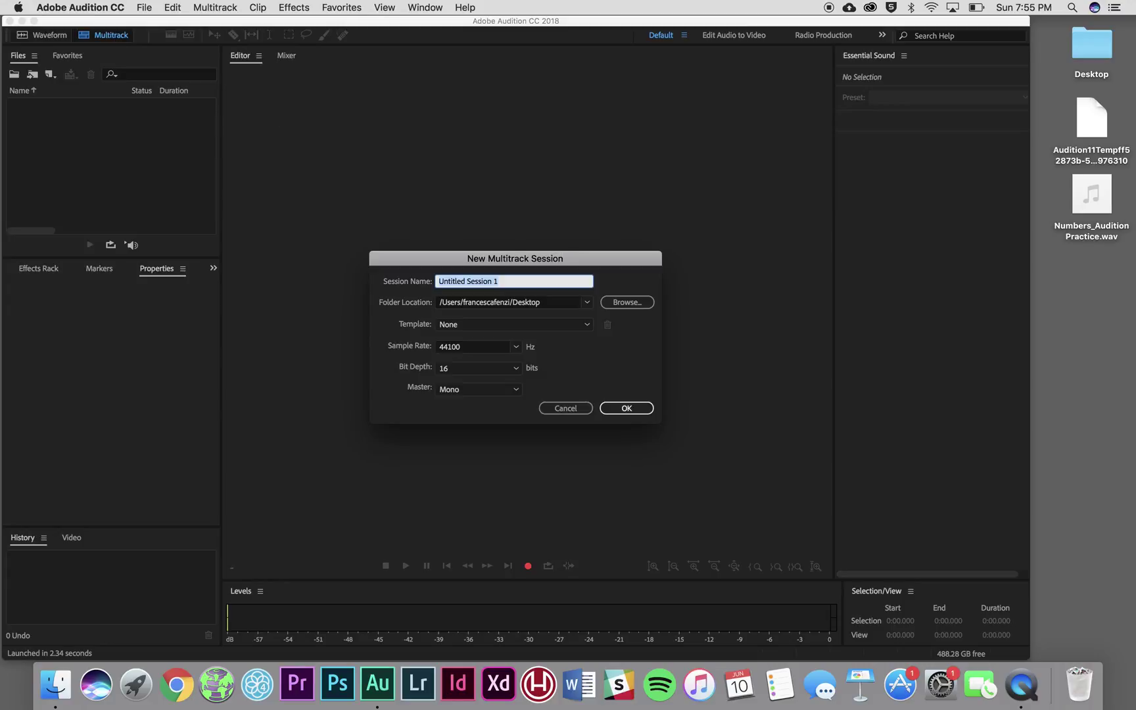
text(Audition Practice)
Create the Audition Practice session with six tracks and a Master, and scroll to review the tracks
click(626, 408)
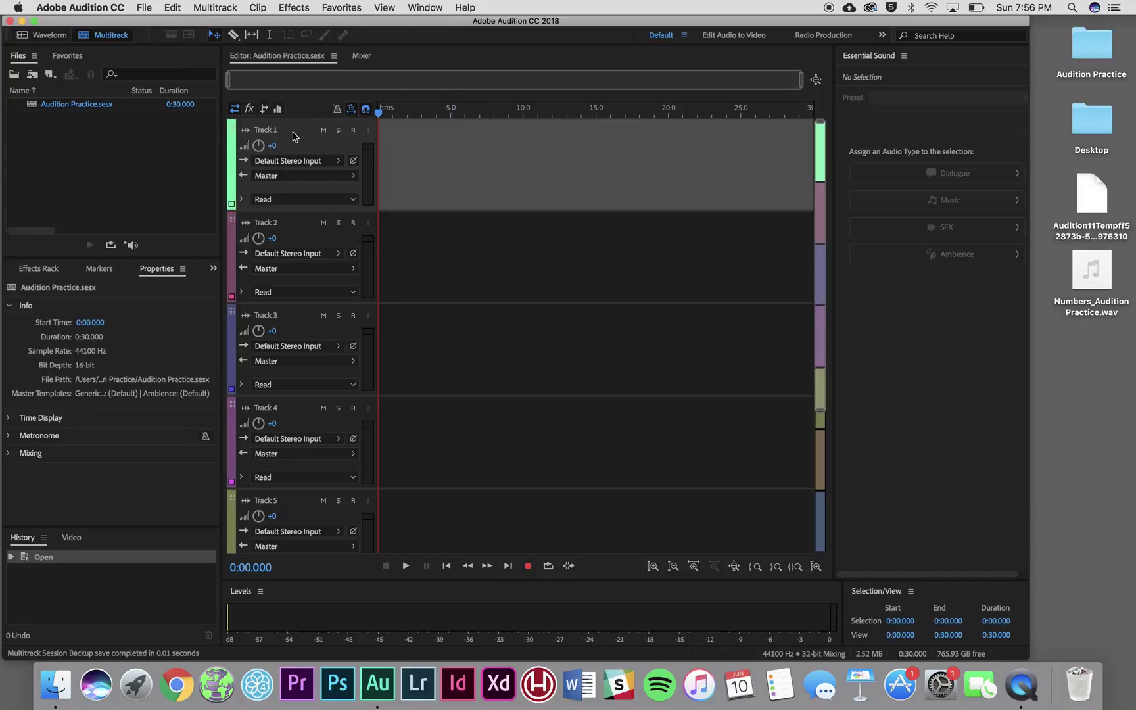
scroll(299, 462, down, 3)
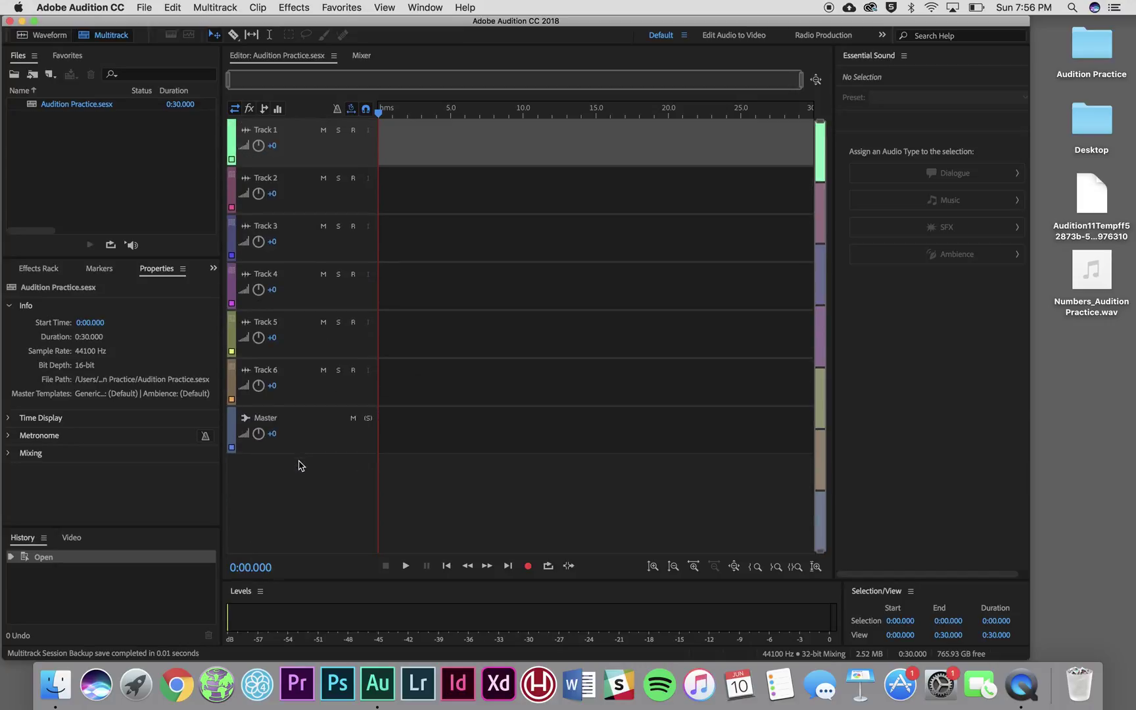
scroll(299, 465, up, 3)
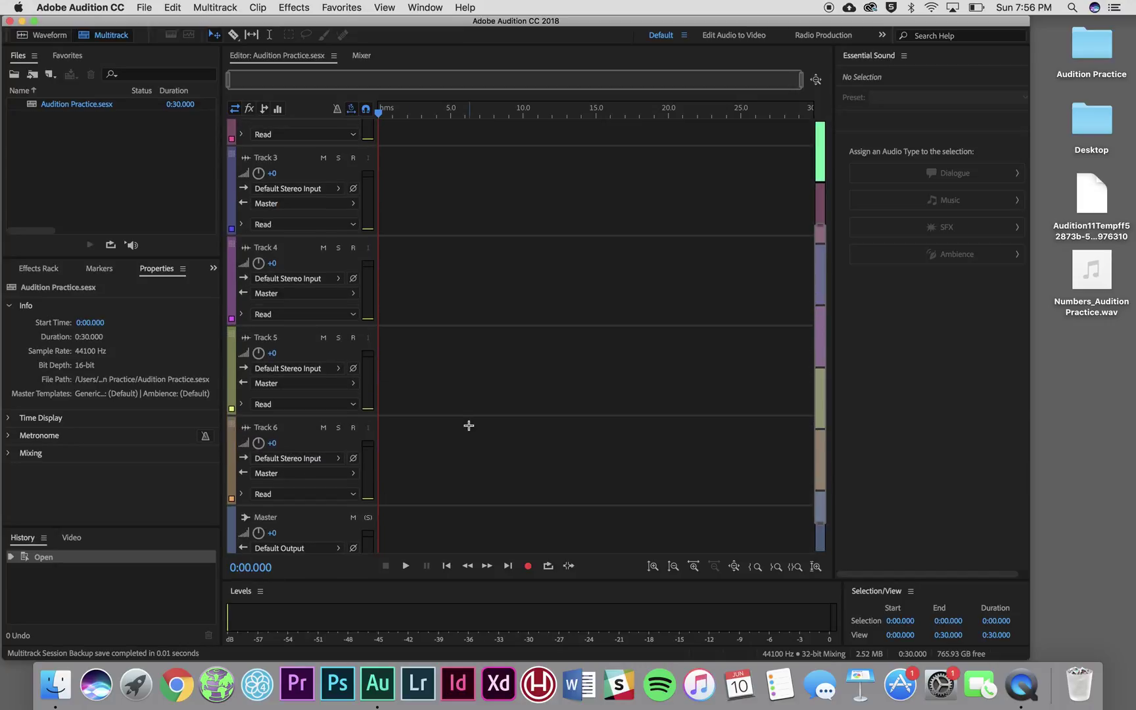
scroll(469, 425, up, 1)
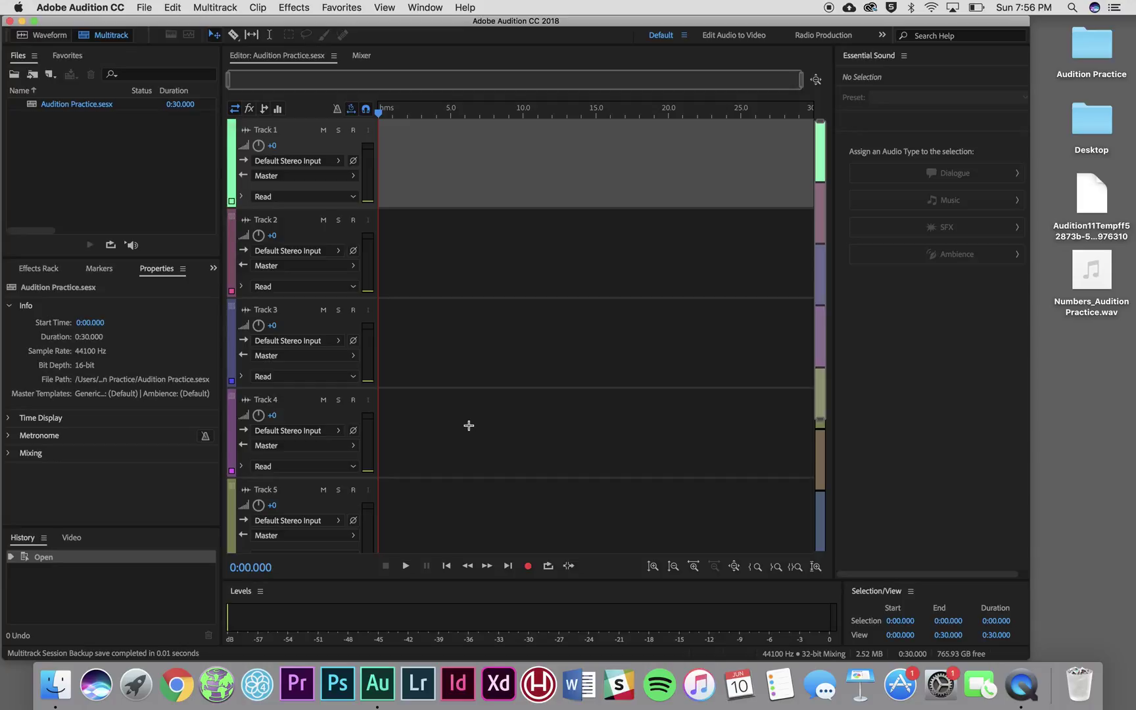
mouse_move(1101, 288)
Place Numbers_AuditionPractice.wav at the start of Track 1 and save the session
drag(1102, 284, 372, 146)
click(144, 7)
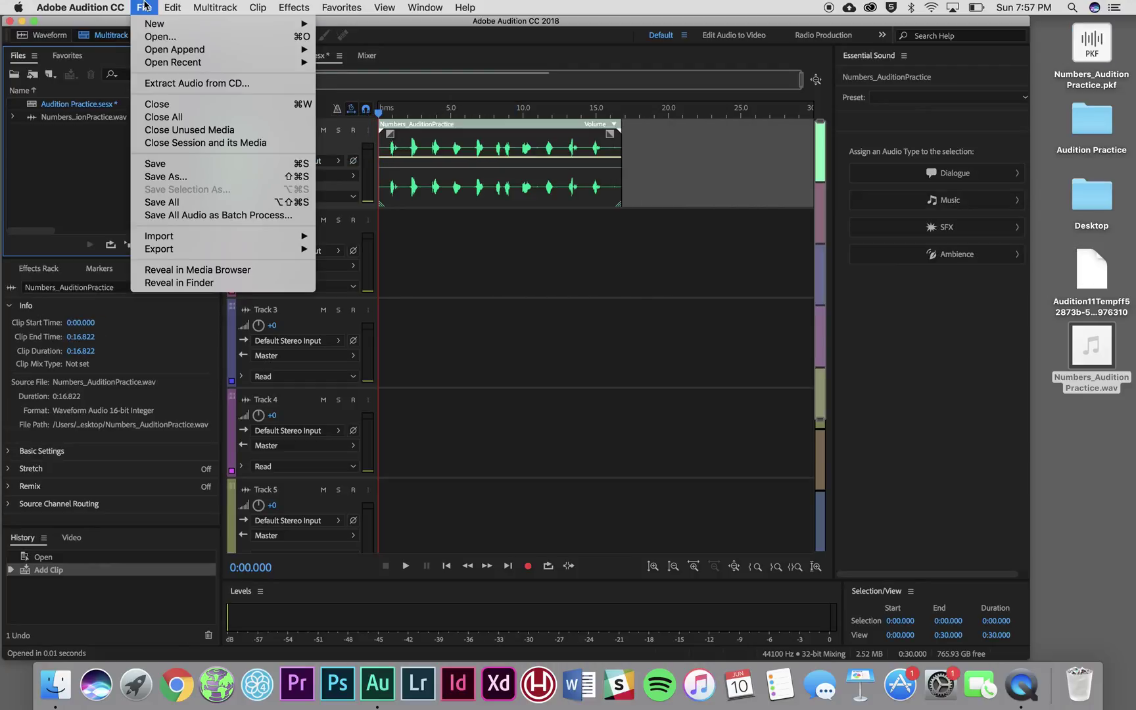
click(157, 168)
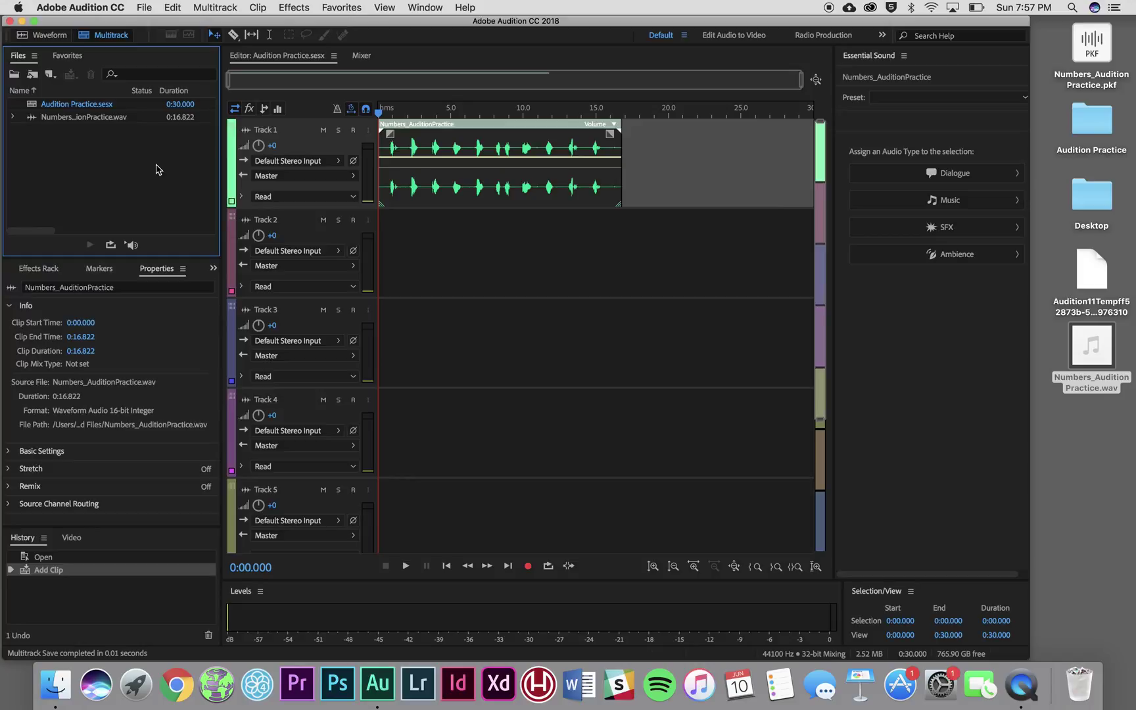
click(335, 118)
key(space)
key(space)
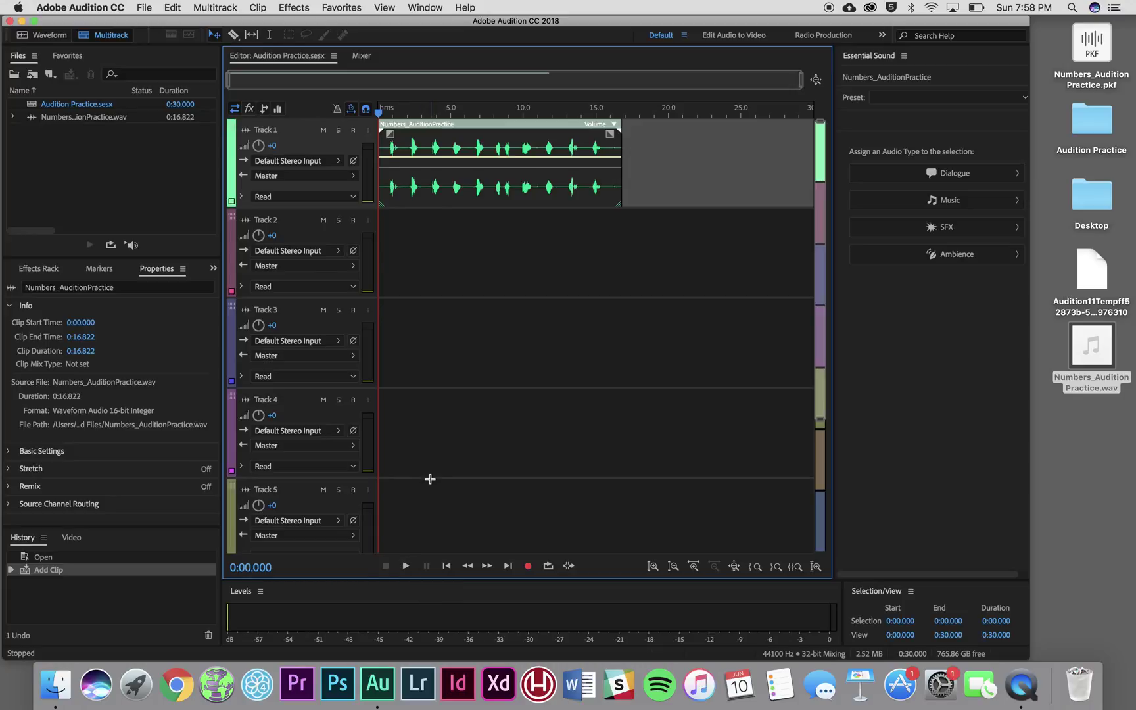
key(space)
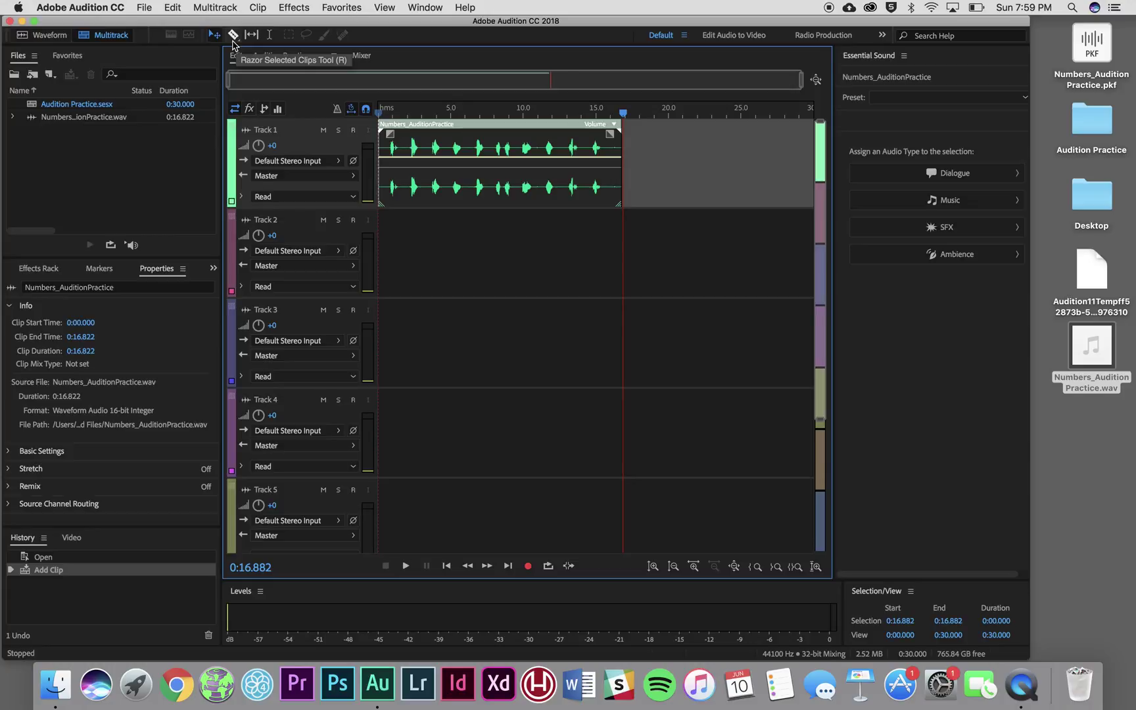
Razor the Track 1 numbers clip at five points between the spoken numbers
click(233, 39)
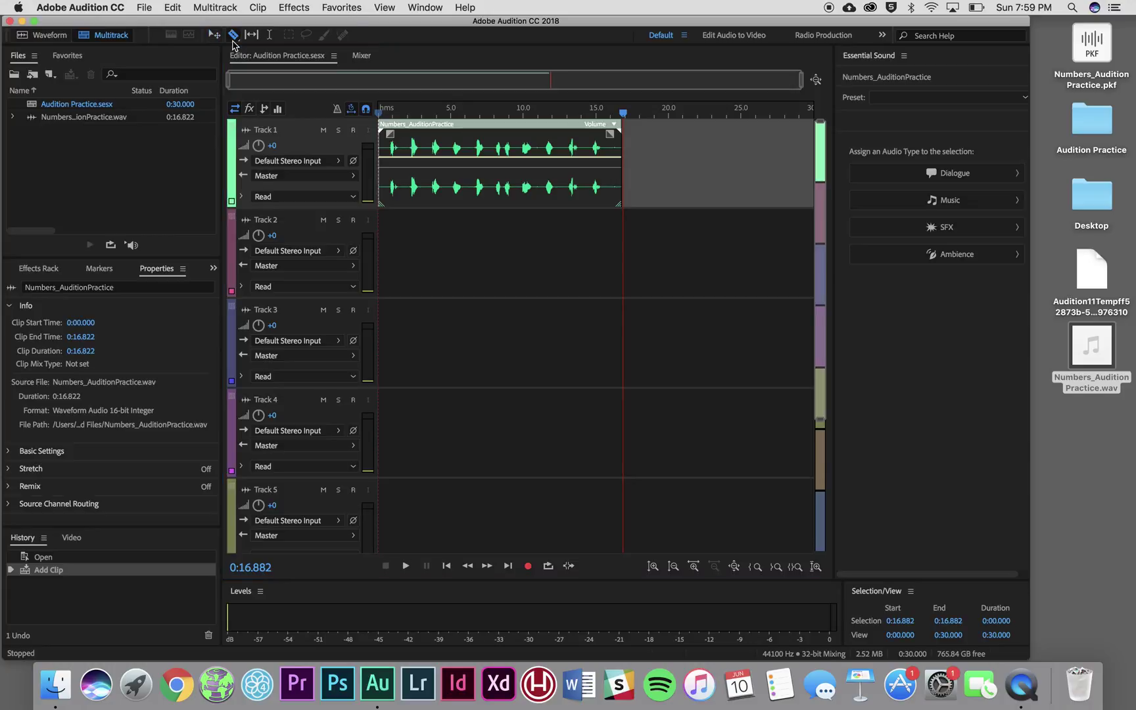
click(404, 176)
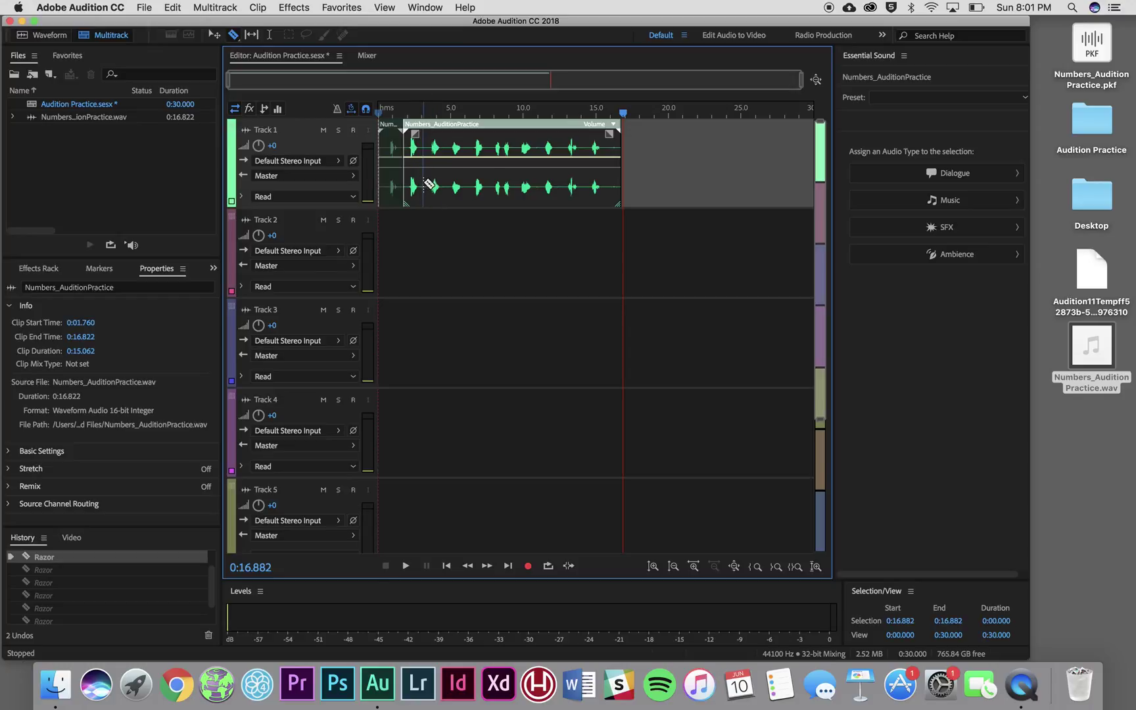
click(424, 181)
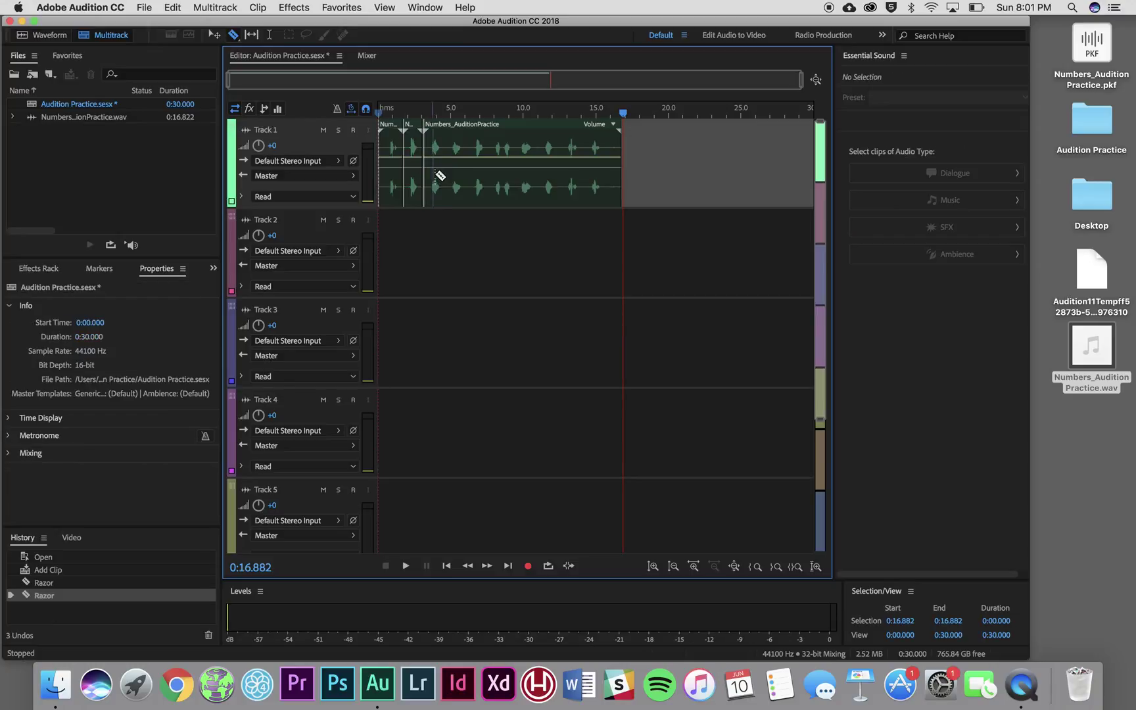
click(447, 180)
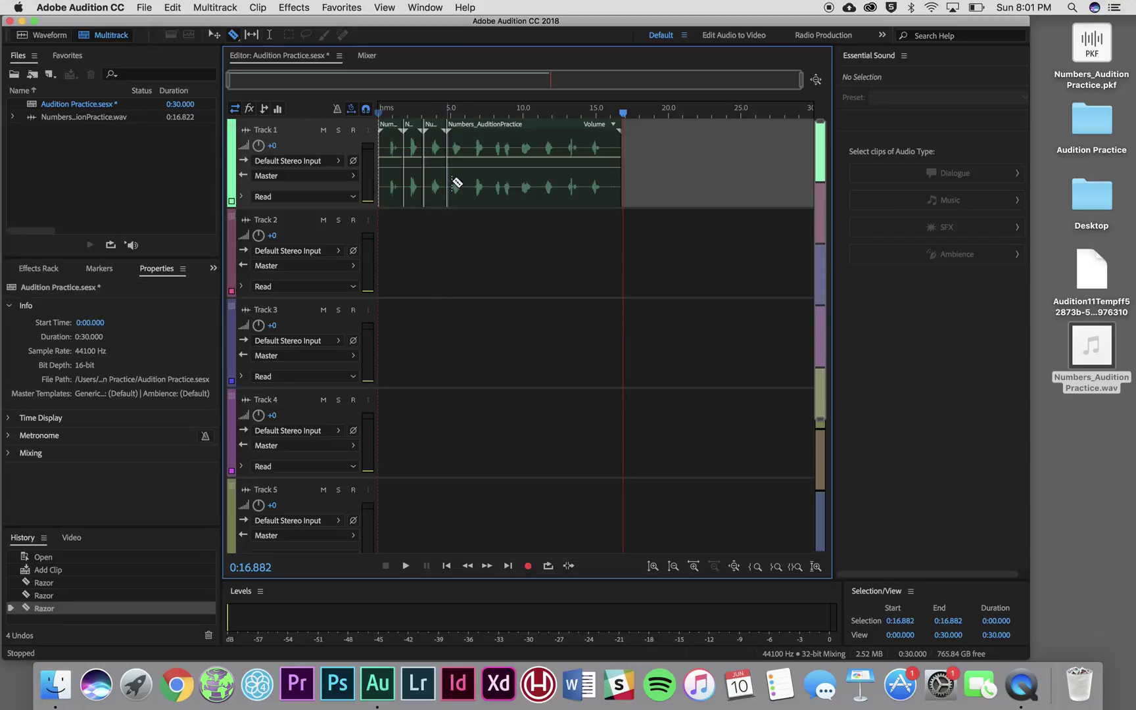
click(468, 181)
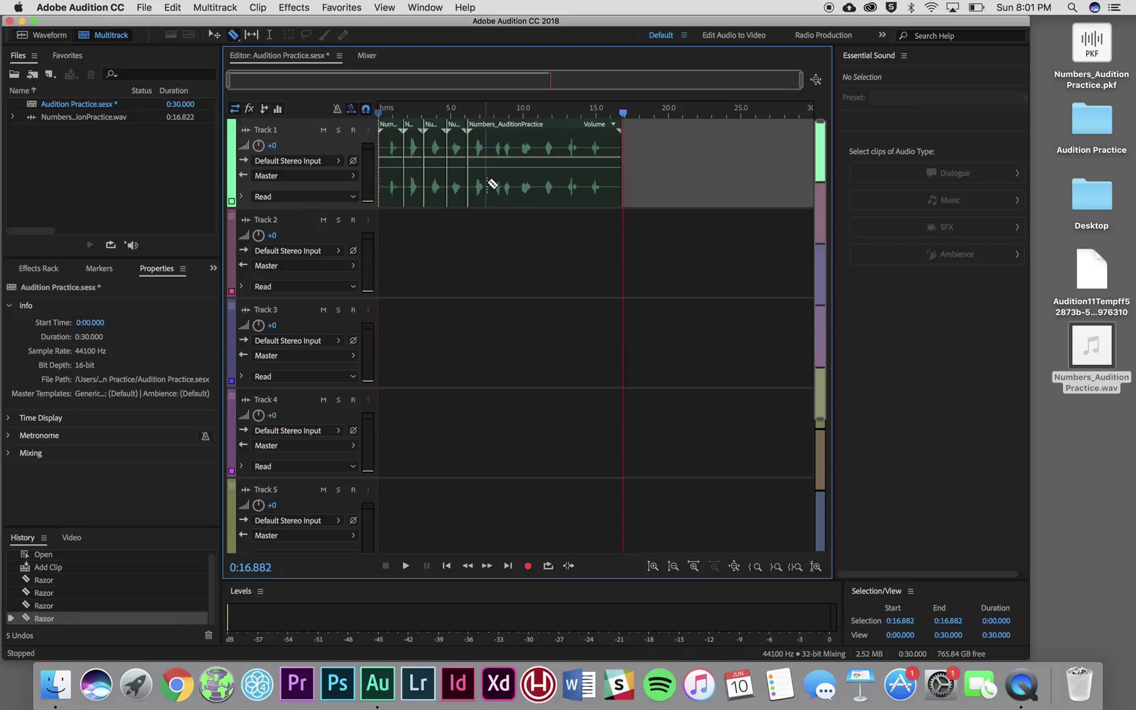
click(490, 182)
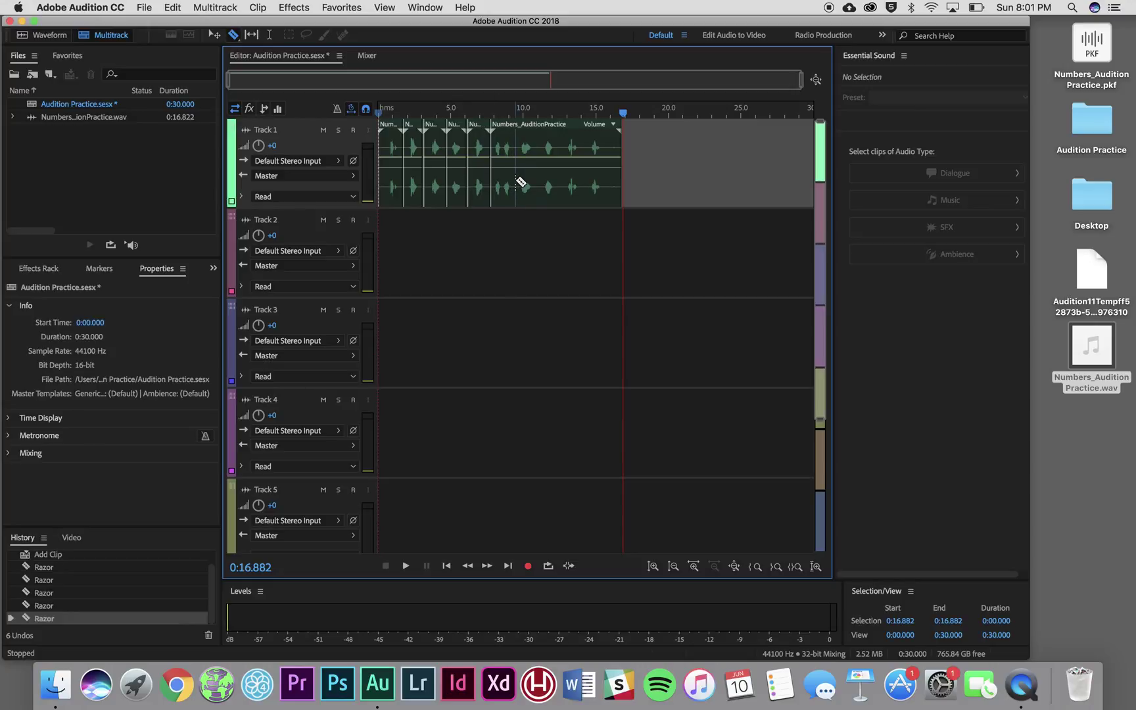
Play back from about 7.8 seconds to check the cuts
click(492, 115)
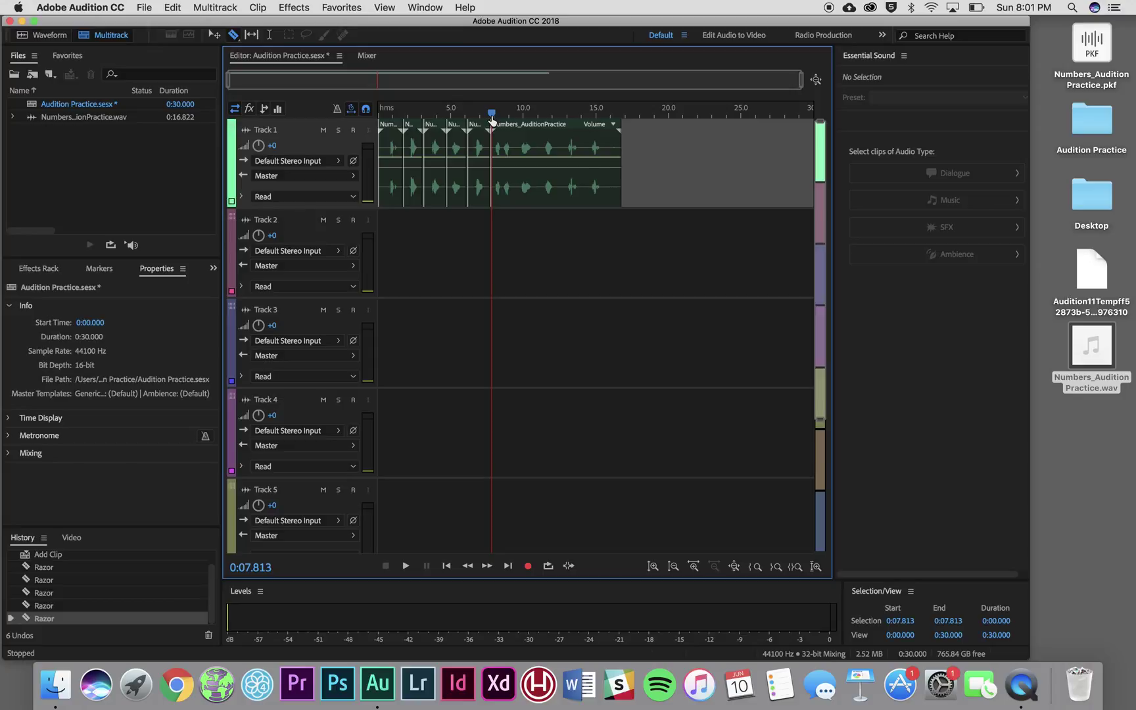
key(space)
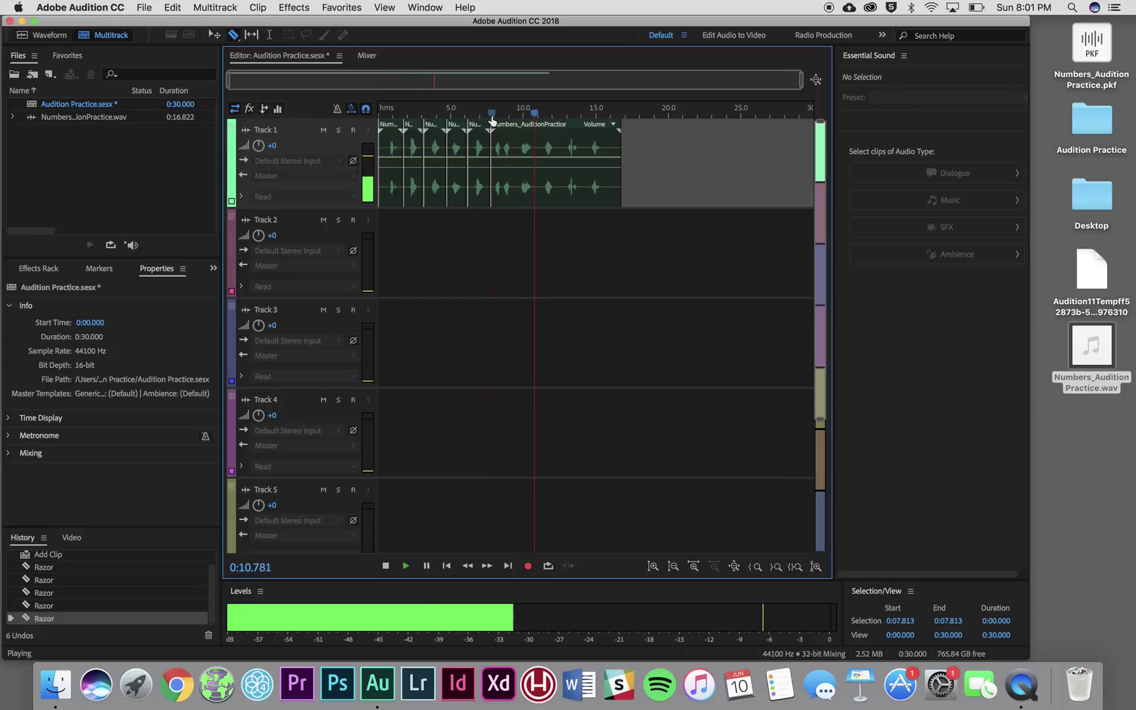
key(space)
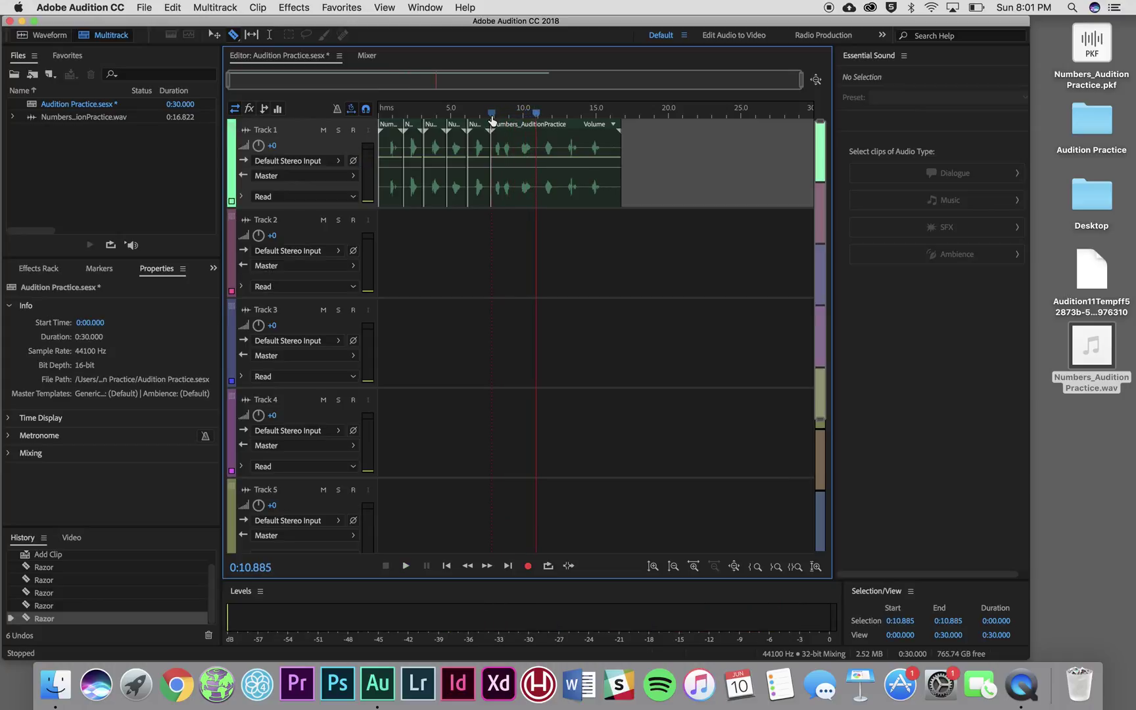
Cut off the next number and move that short clip from around 8 seconds to Track 2
click(517, 170)
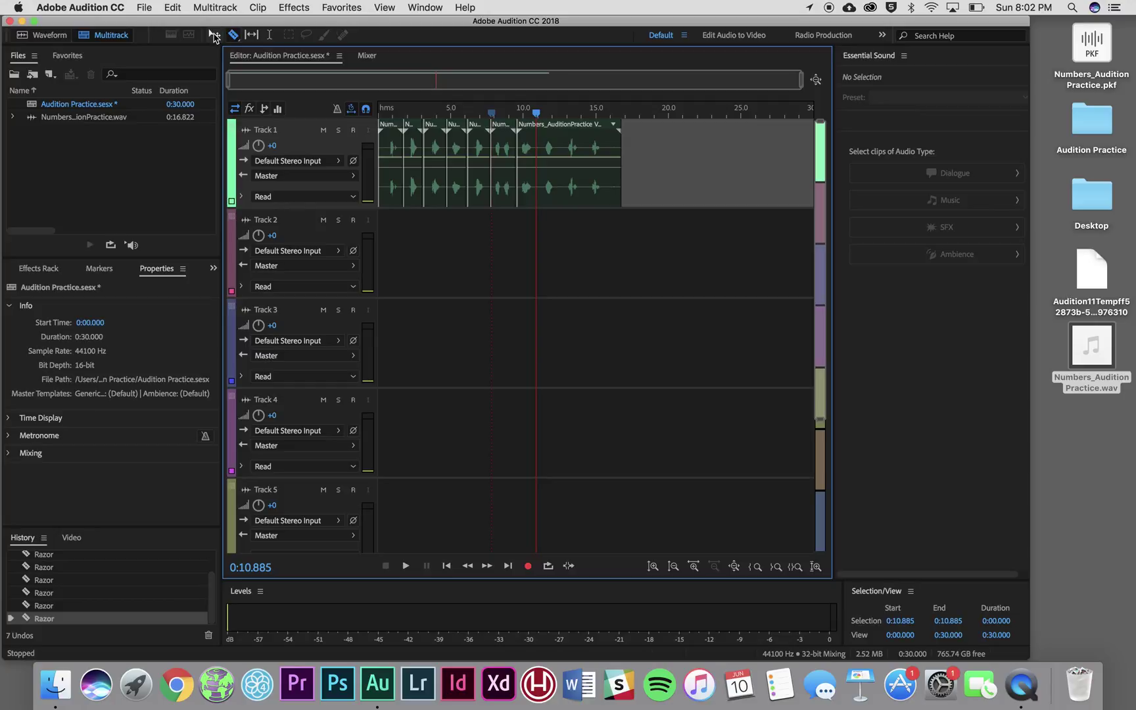
click(213, 36)
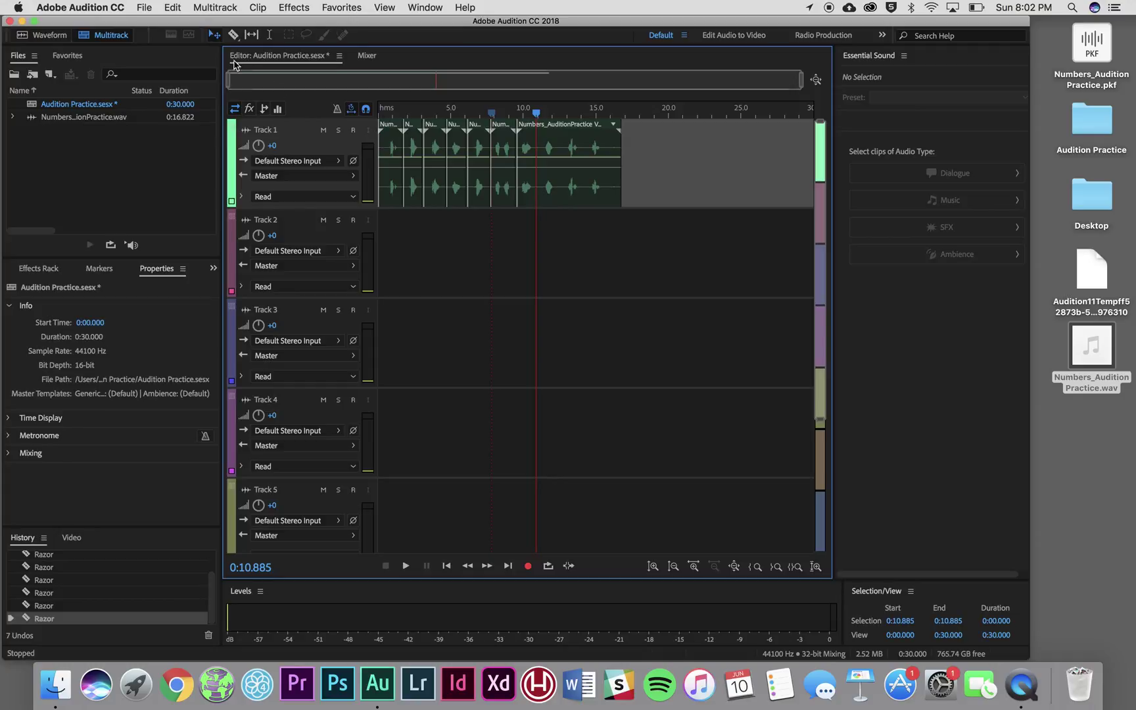
click(501, 127)
drag(501, 126, 371, 250)
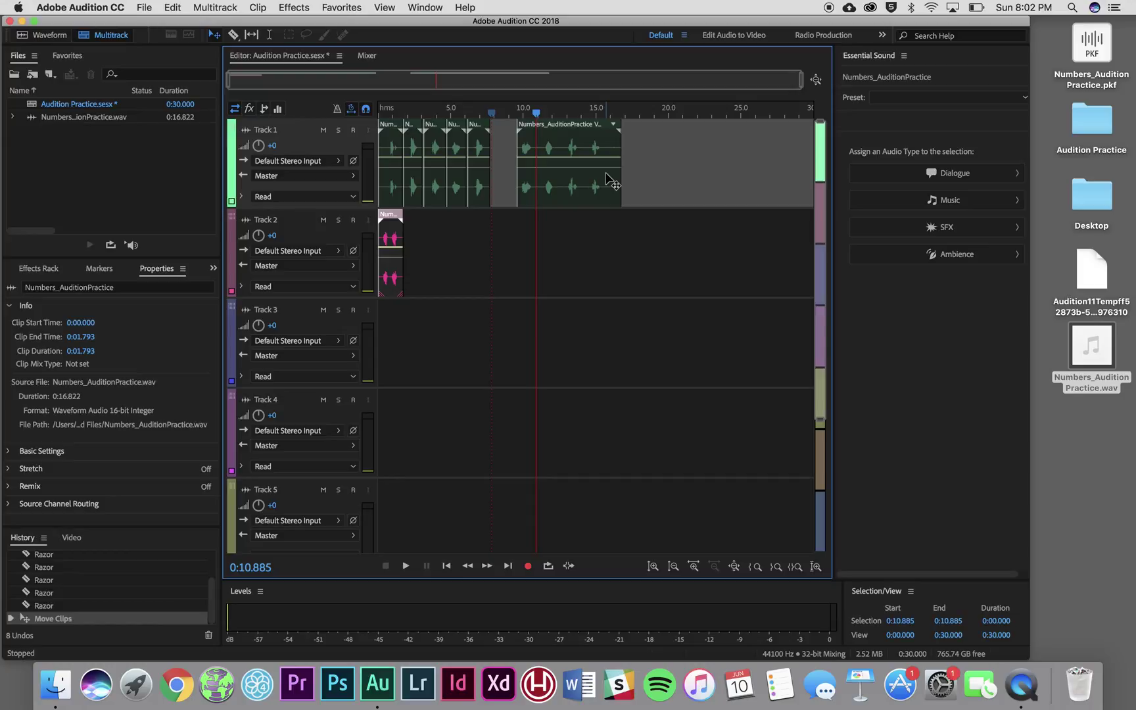
Razor the later Track 1 clip near 11, 13 and 14.5 seconds
key(r)
click(538, 187)
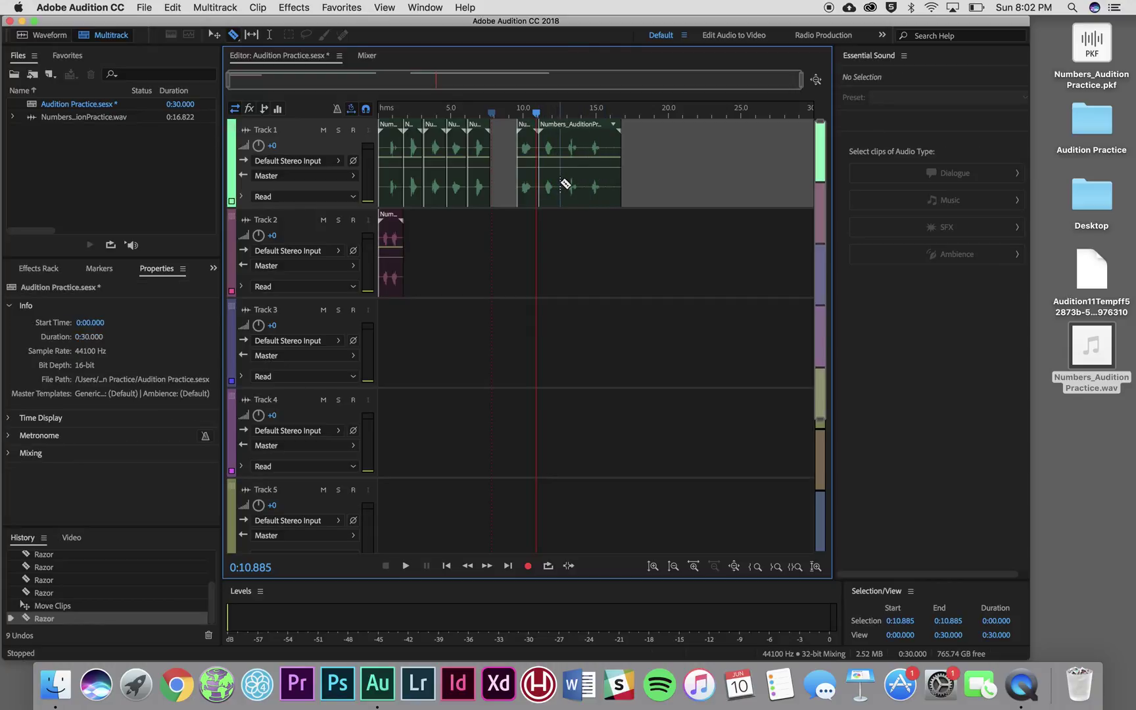
click(561, 185)
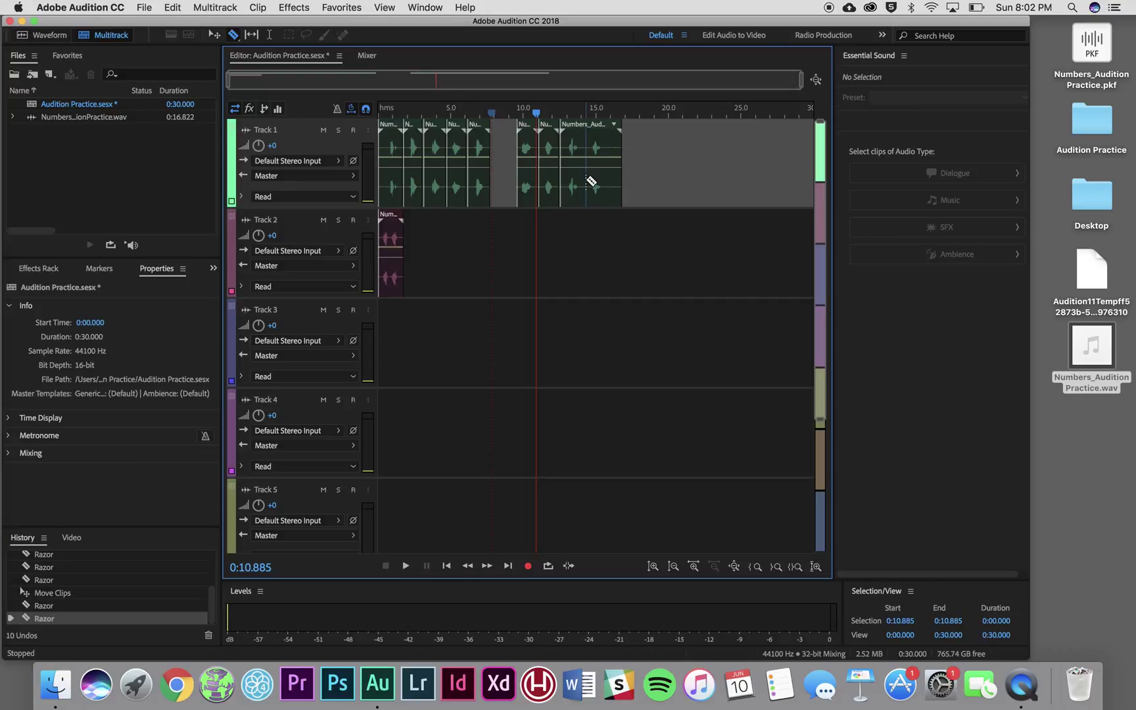
click(586, 181)
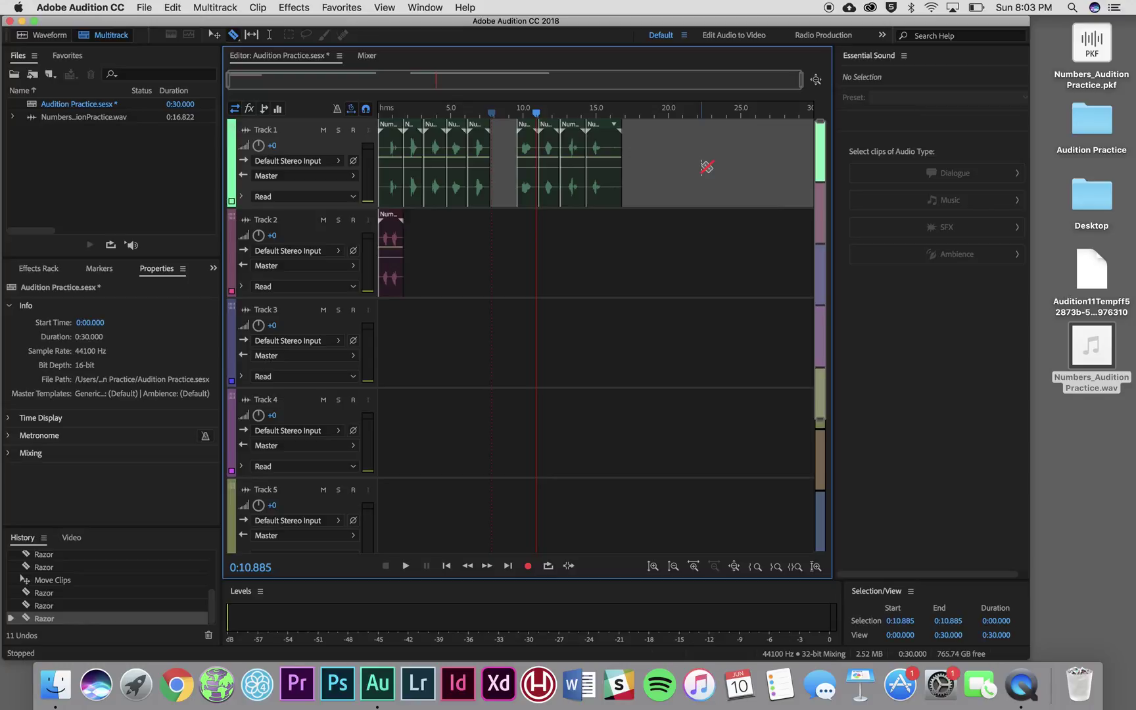
key(v)
drag(536, 117, 375, 117)
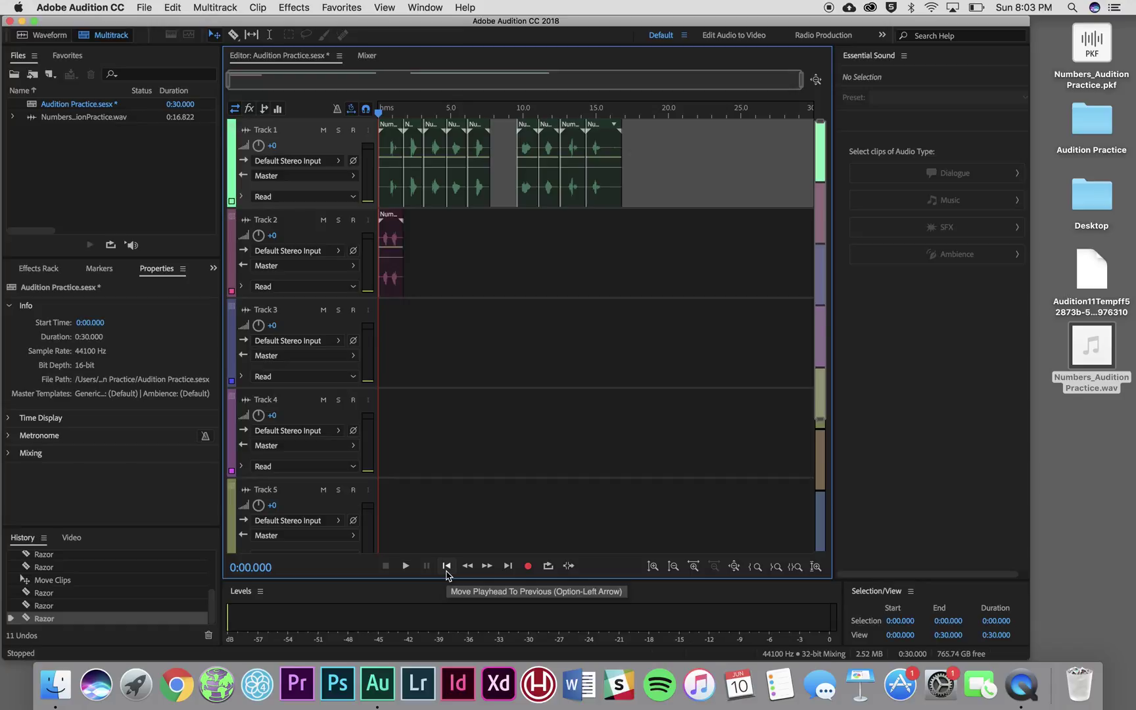
click(508, 566)
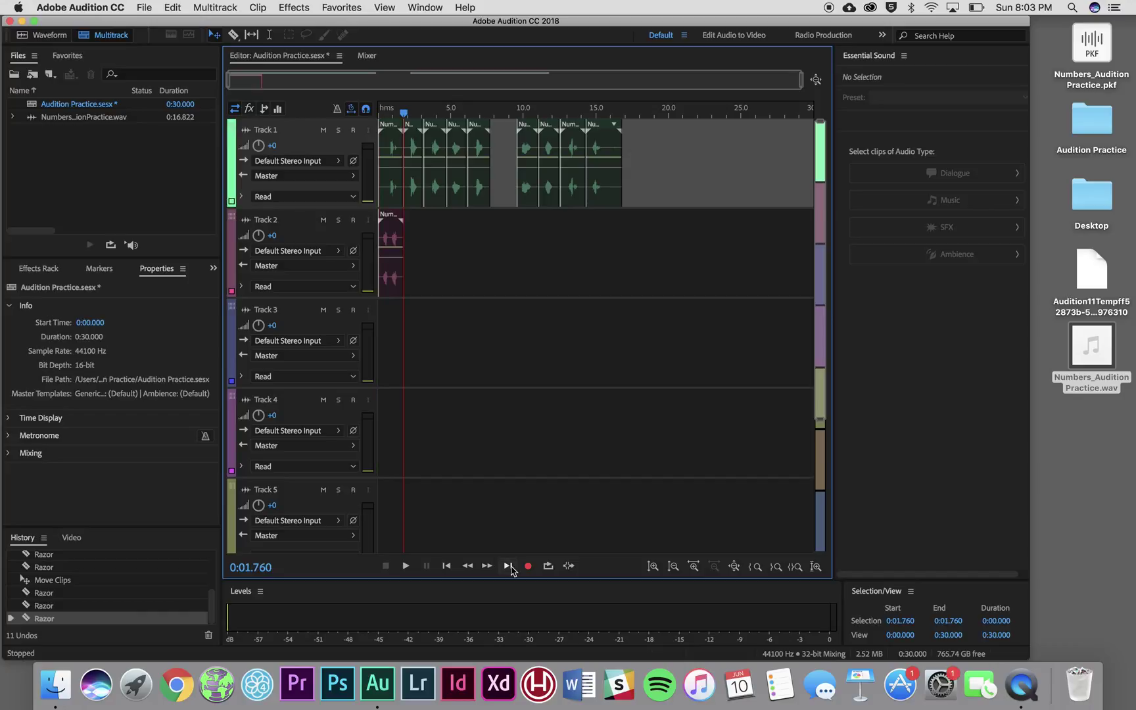
click(445, 566)
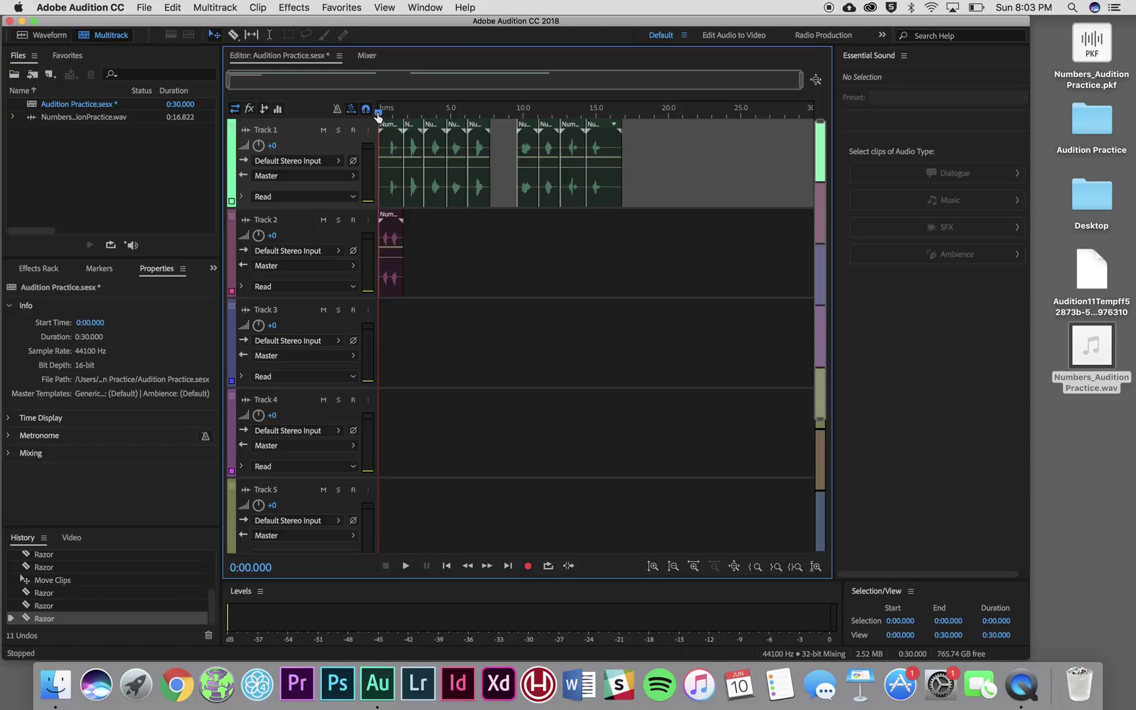
key(space)
key(space)
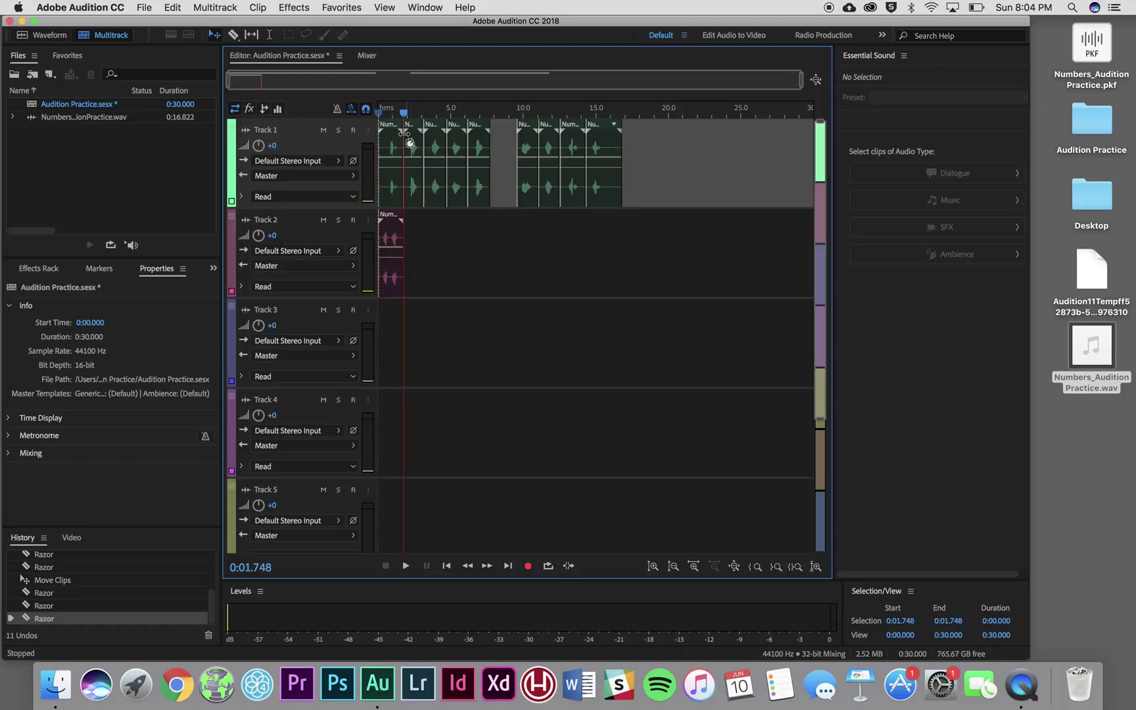
Mute Track 2 and play the session from the start to hear the clips
click(395, 127)
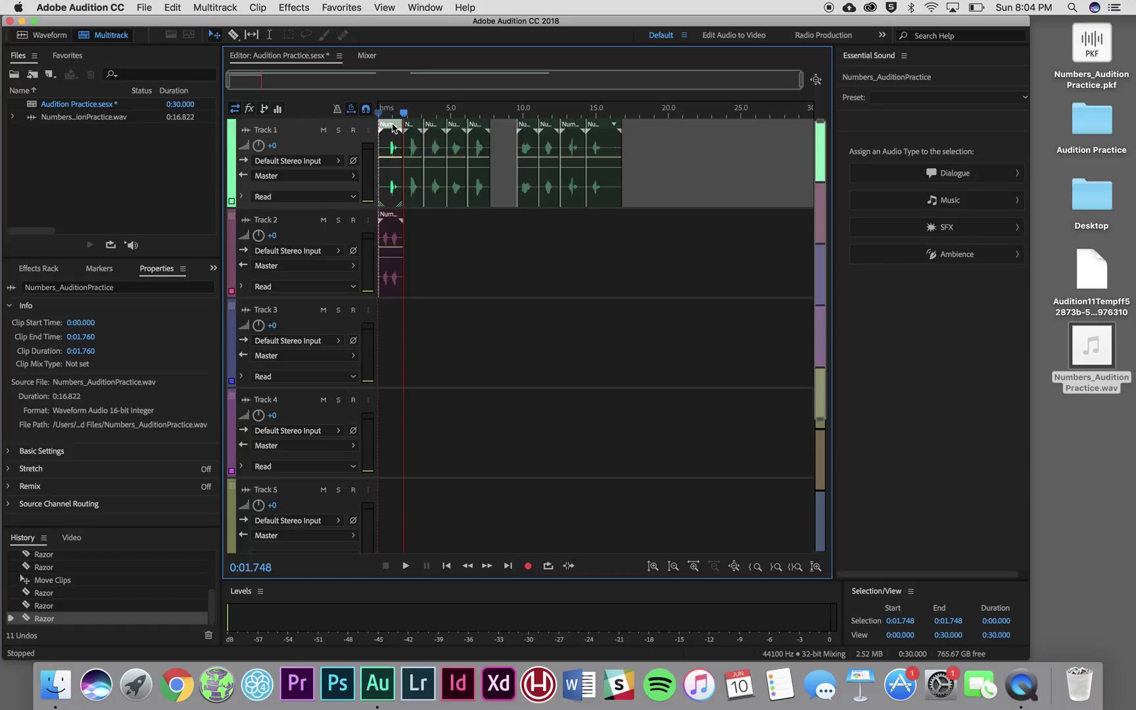
click(389, 221)
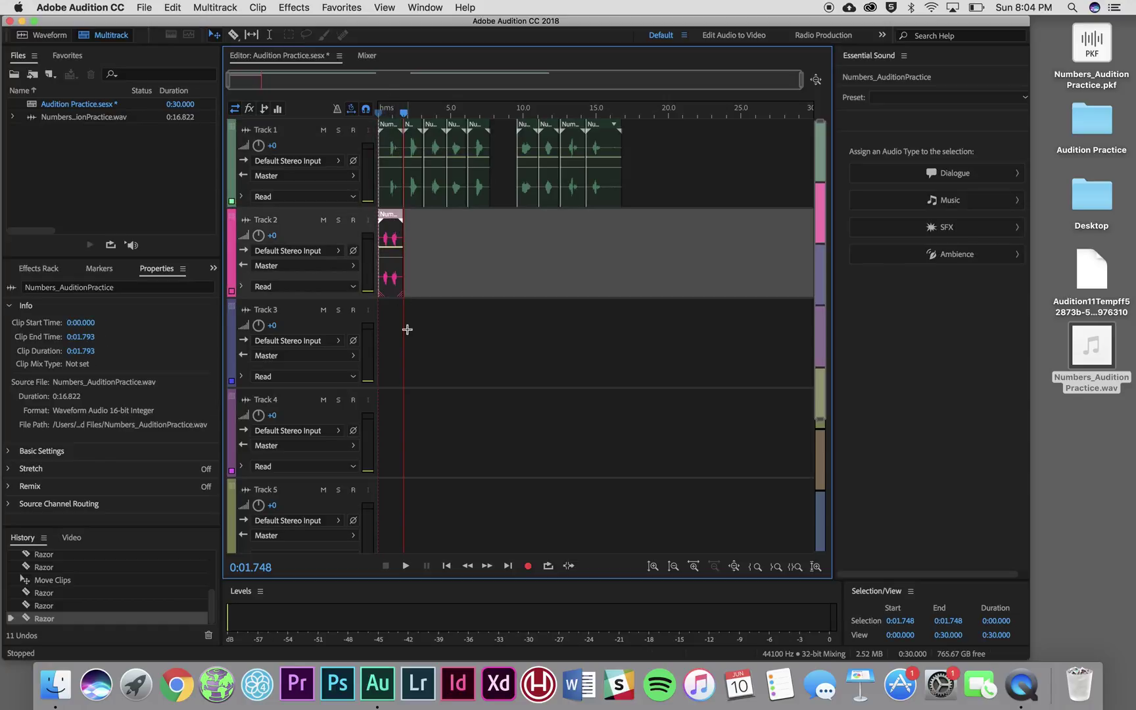
click(323, 221)
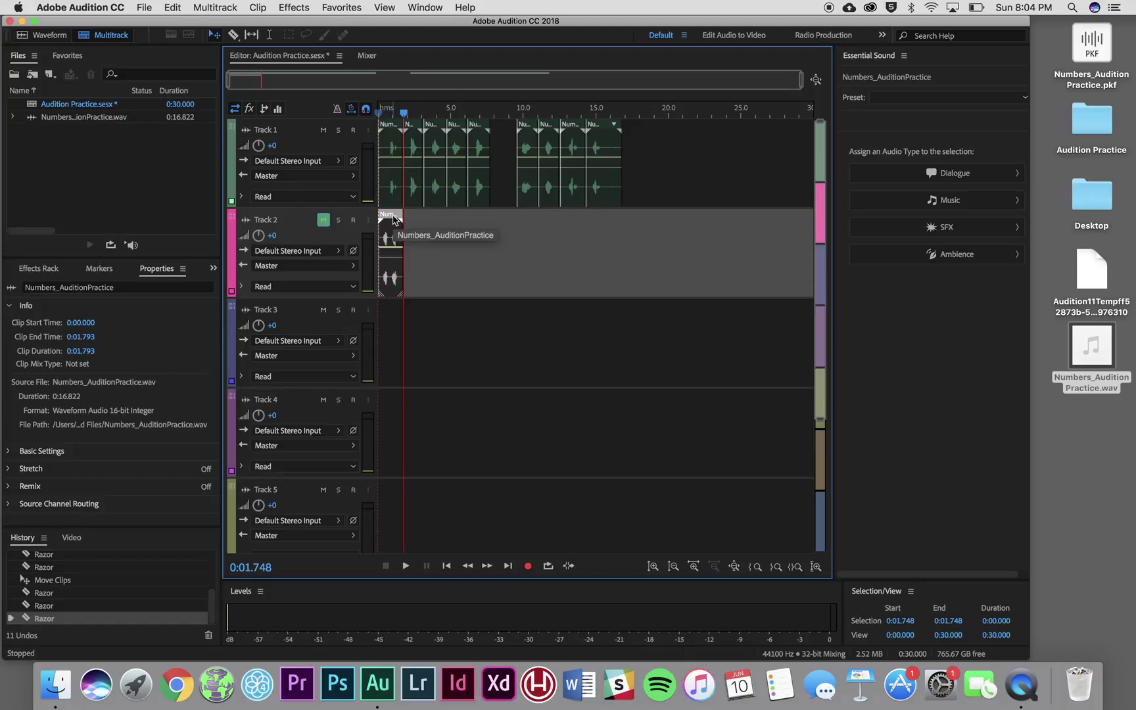
click(382, 117)
click(379, 116)
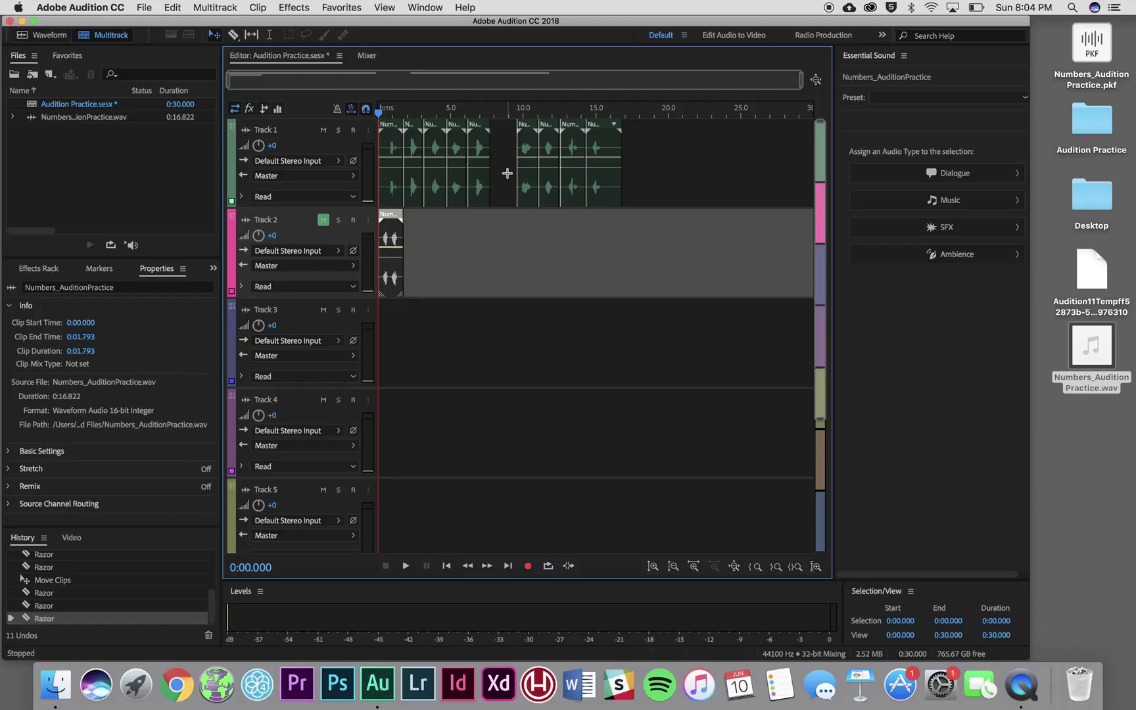
key(space)
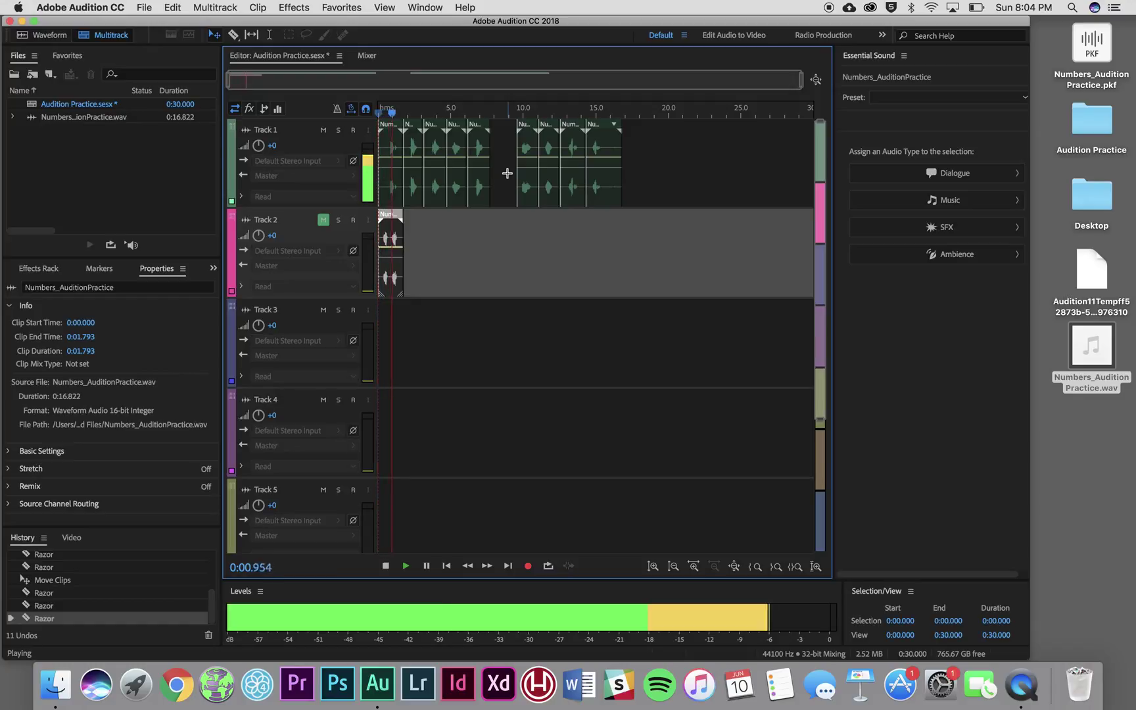
key(space)
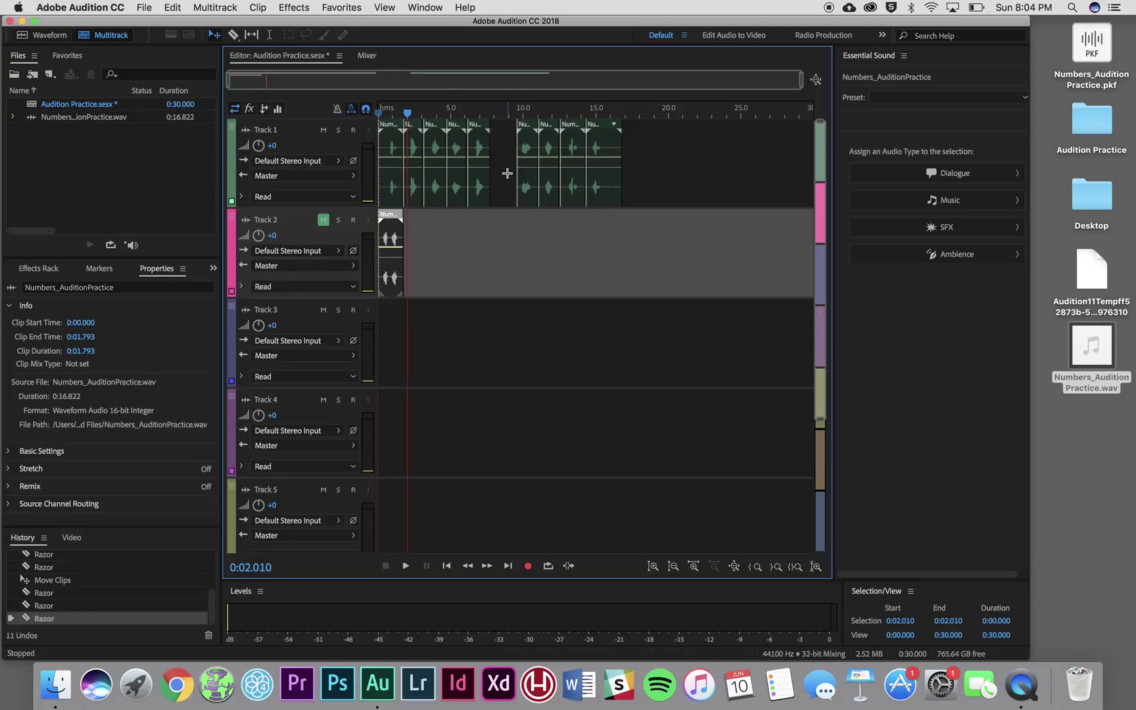
Unmute and solo Track 2, then play its clip alone from 0:00.000
click(323, 220)
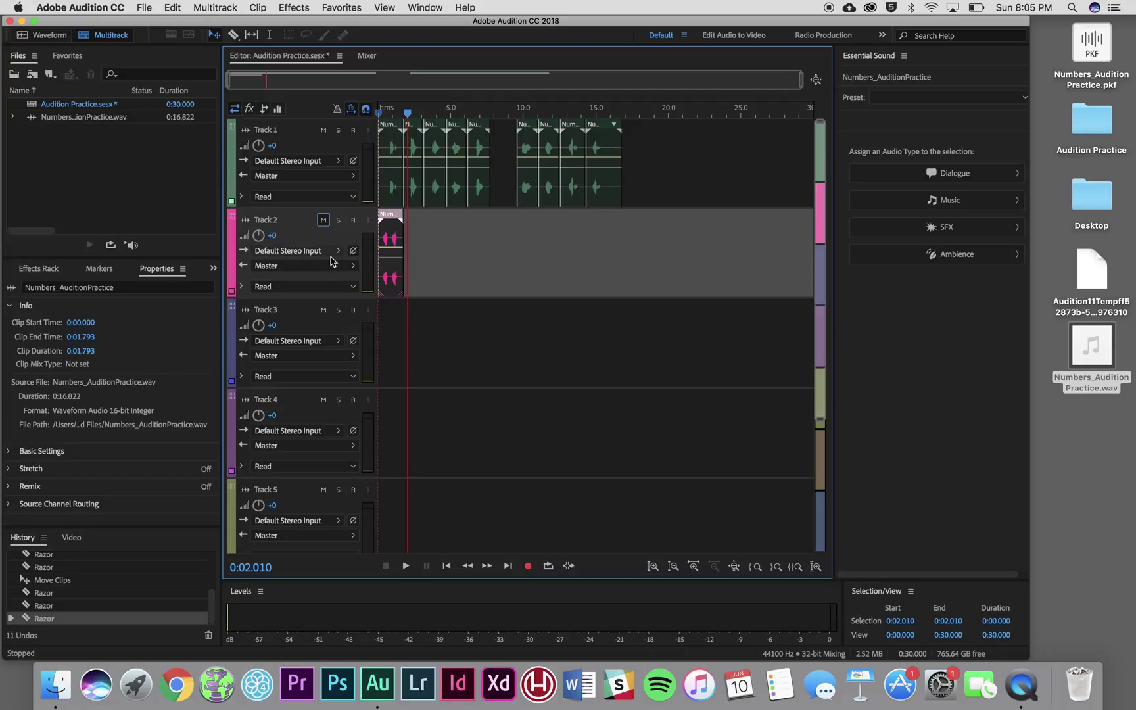
click(339, 221)
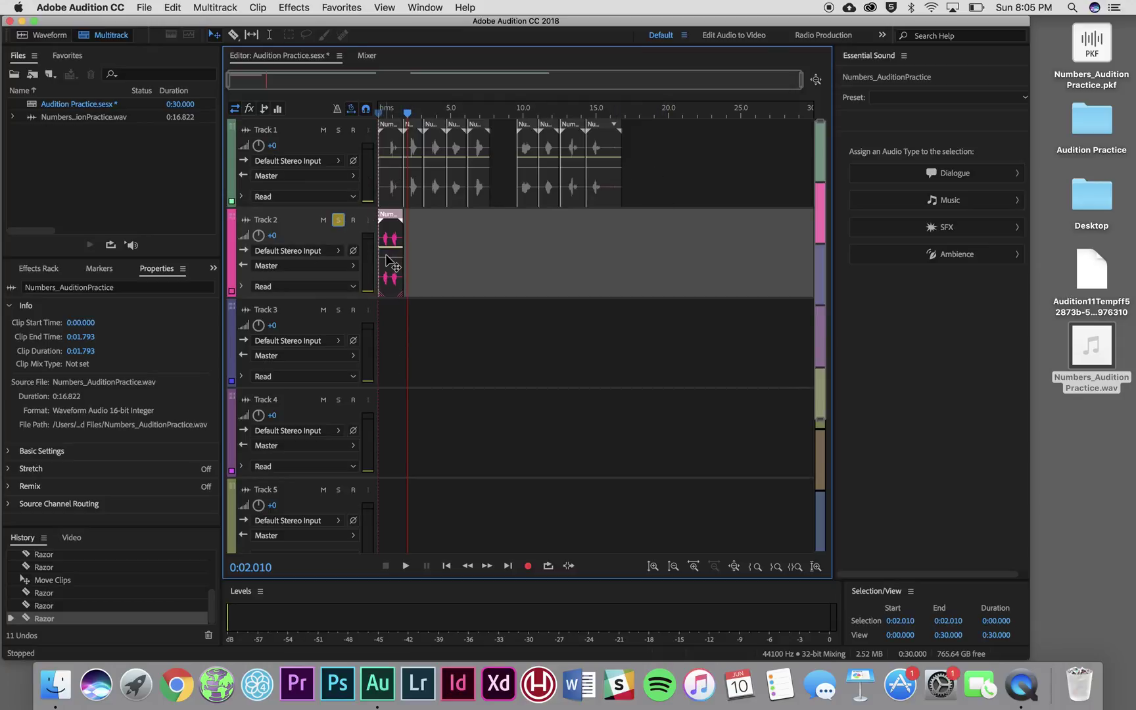
click(385, 115)
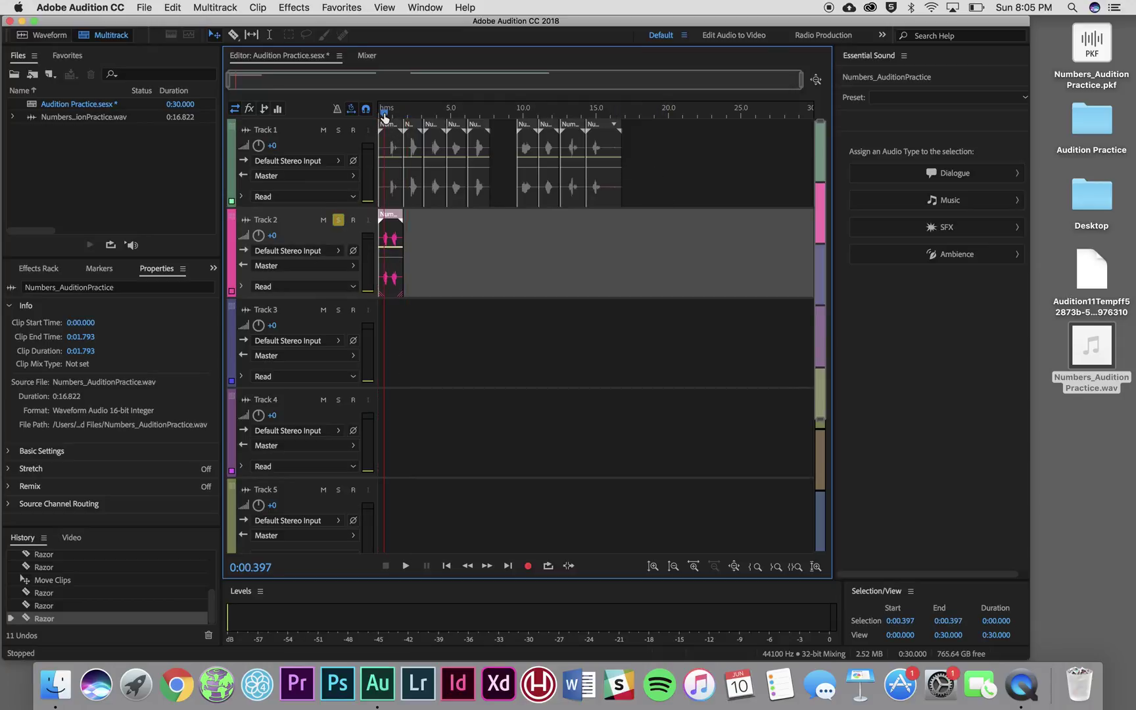
drag(385, 116, 363, 116)
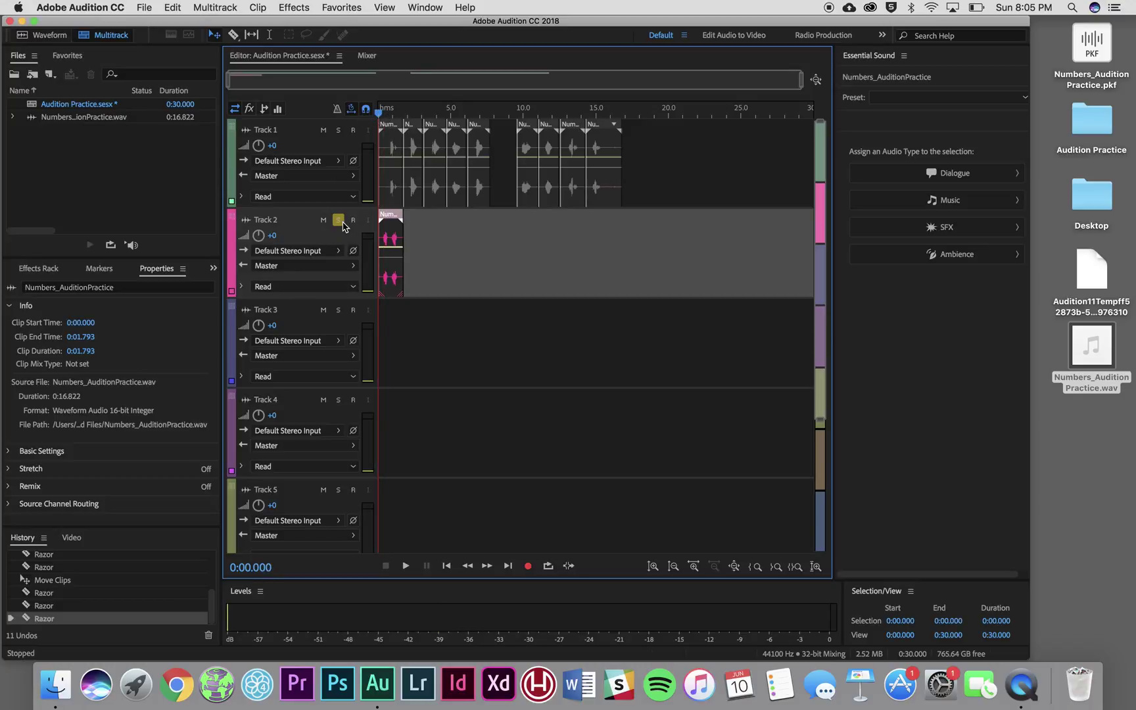
key(space)
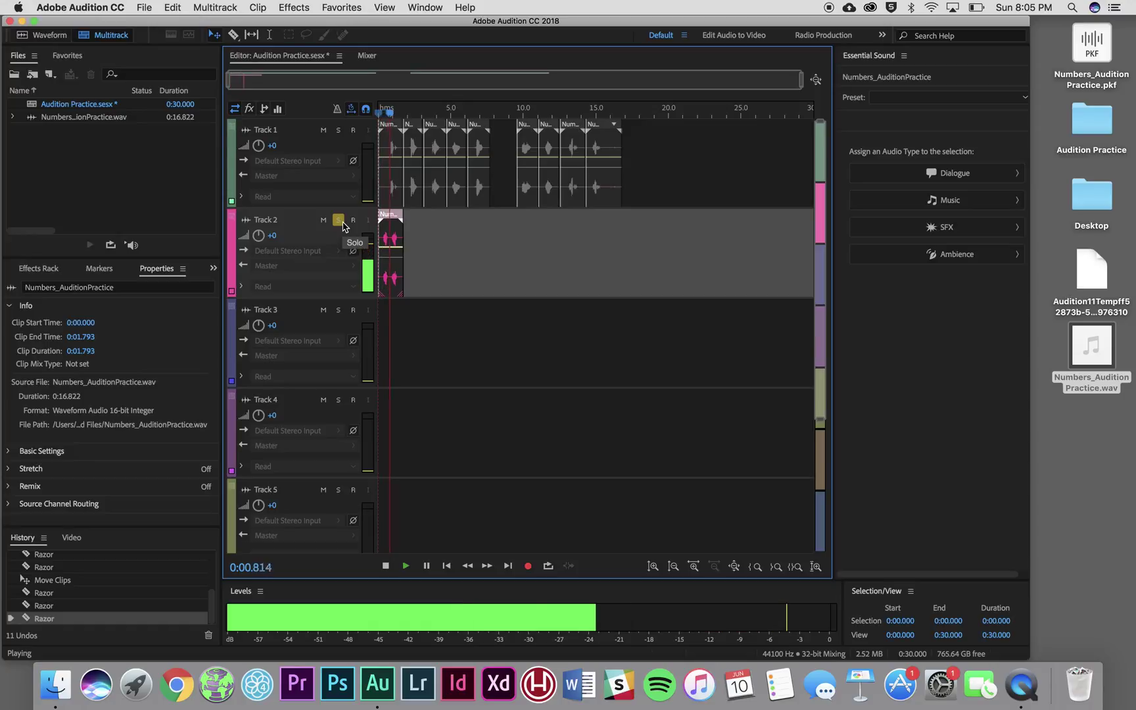
key(space)
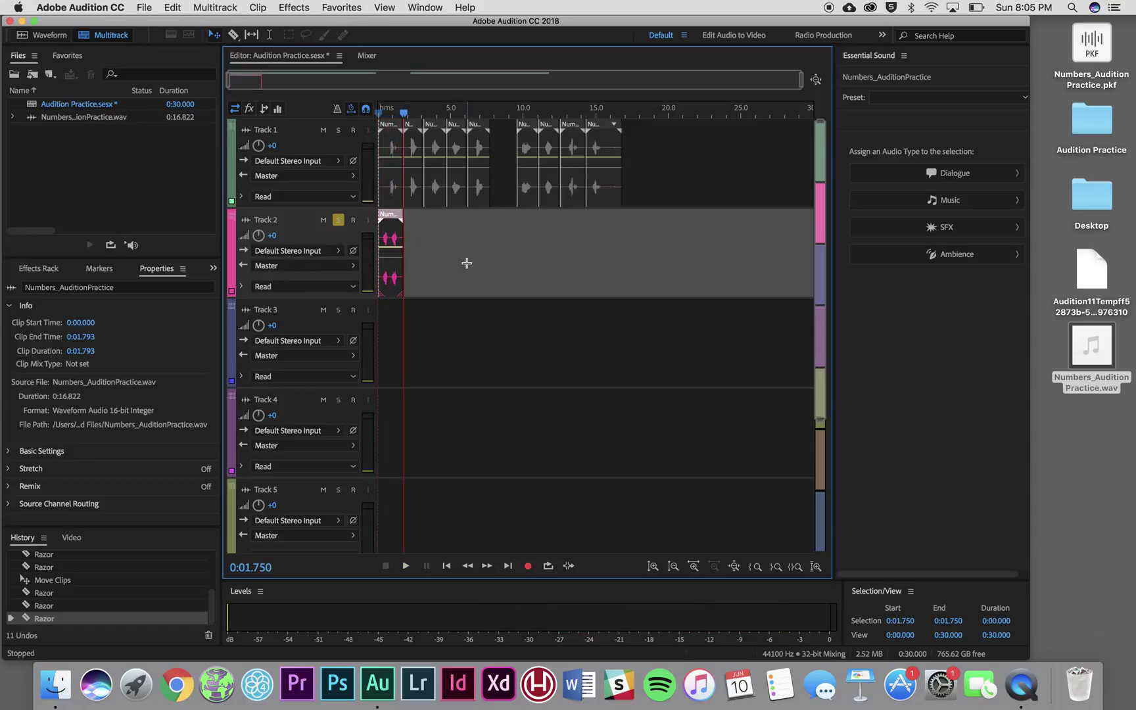
Move the first group's last clip onto Track 3 at 0:01.793, toggling Track 2's solo off and back on
click(338, 219)
drag(476, 129, 415, 323)
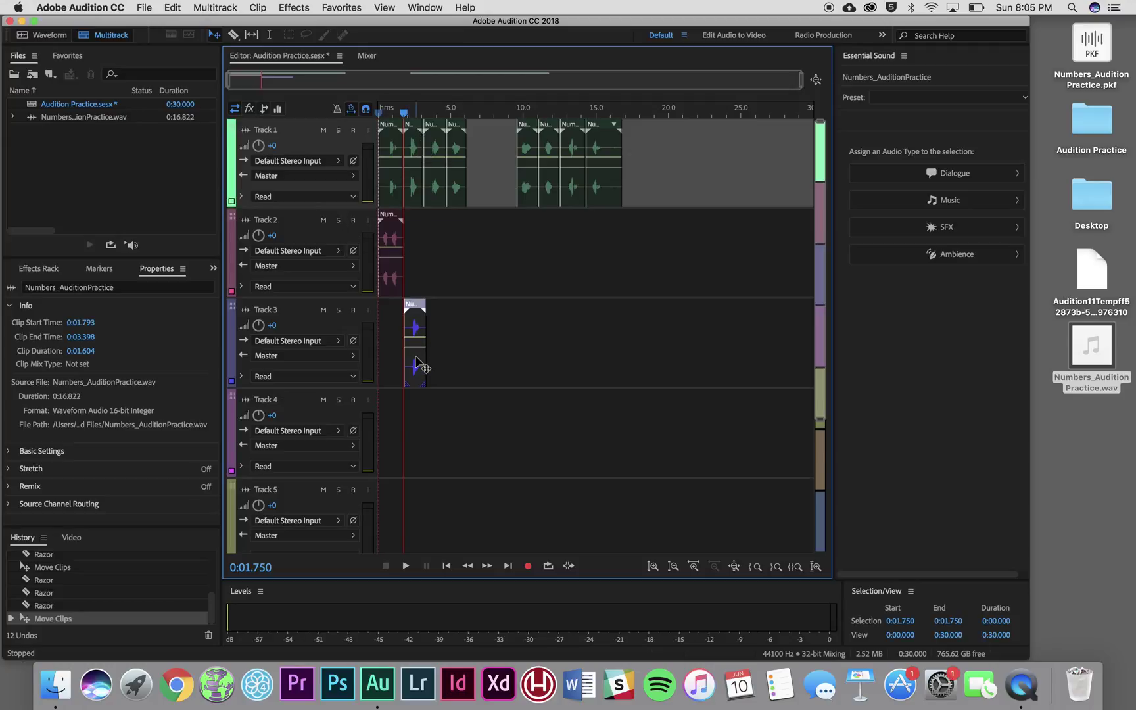
click(338, 220)
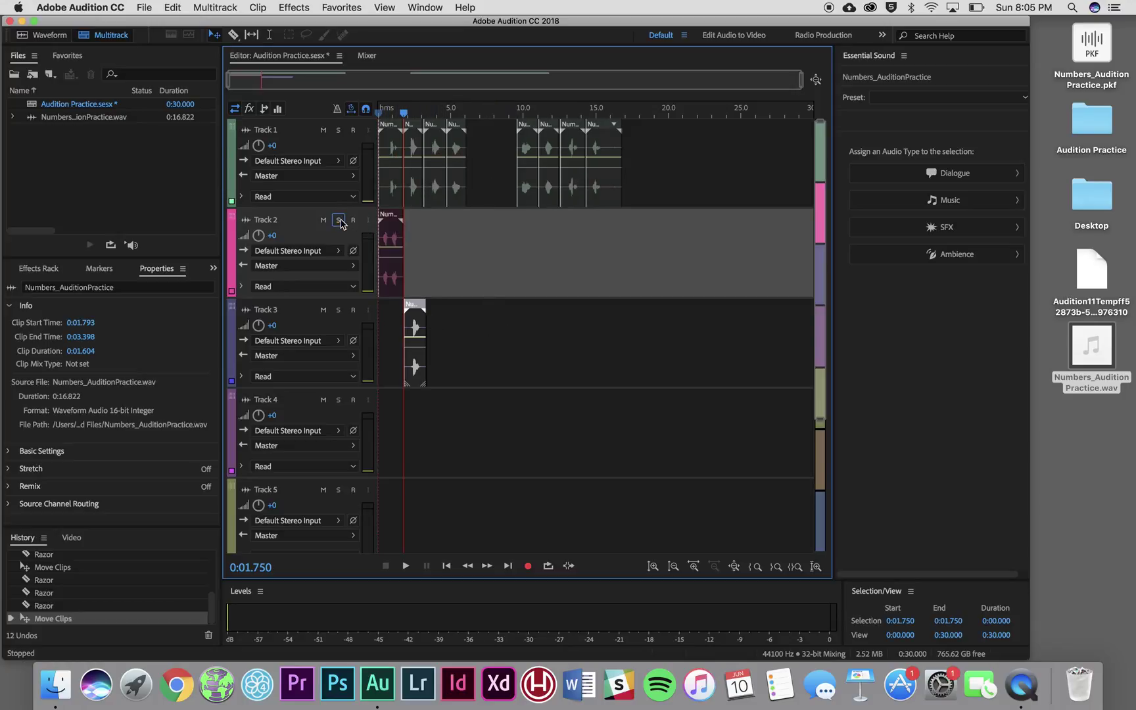
Switch Track 2 from soloed to muted
click(337, 220)
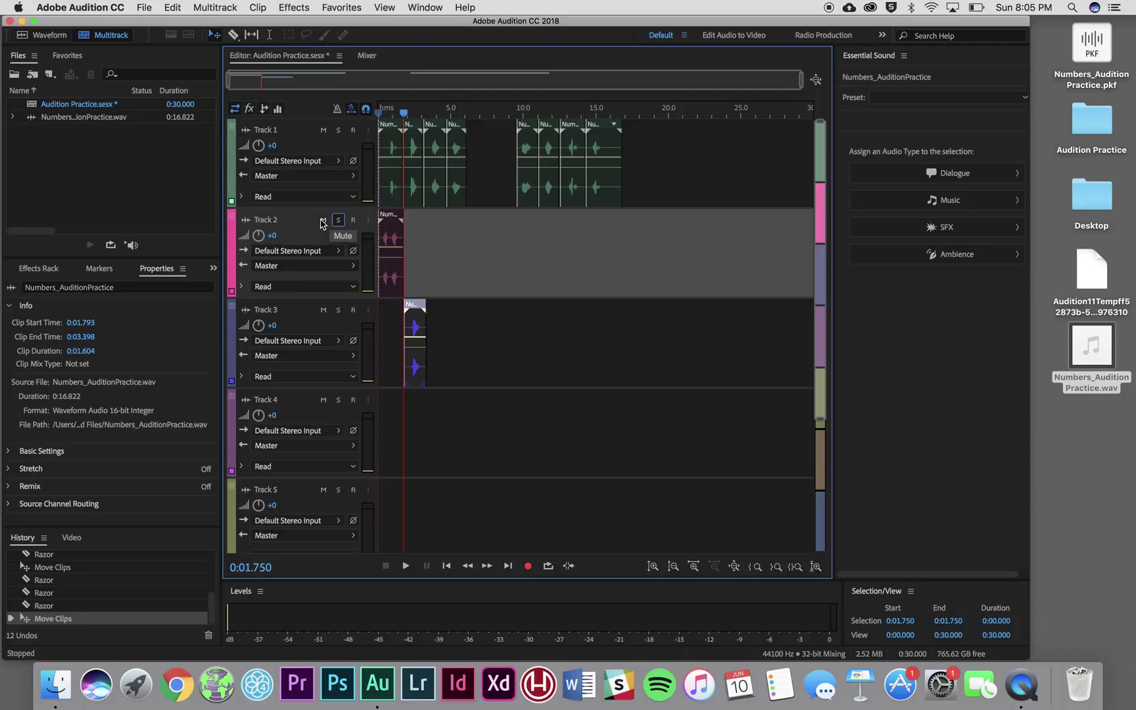
click(322, 221)
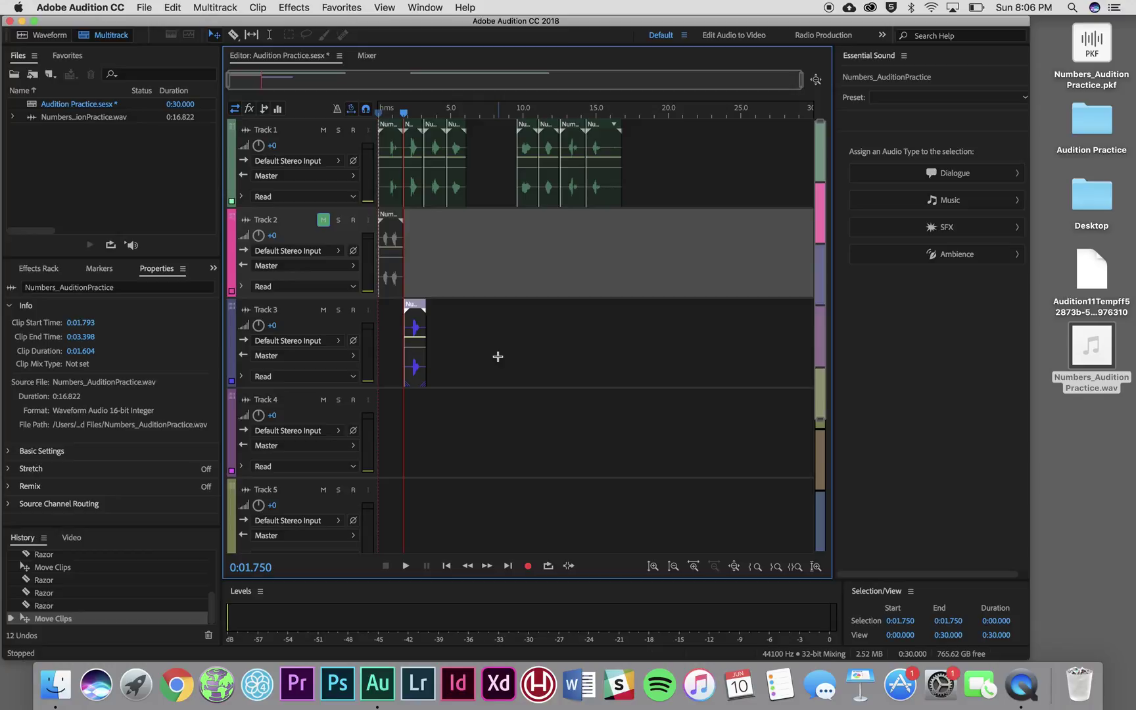
Move the Track 3 clip up into Track 1's gap at 0:07.570, with Track 2 still muted
click(323, 222)
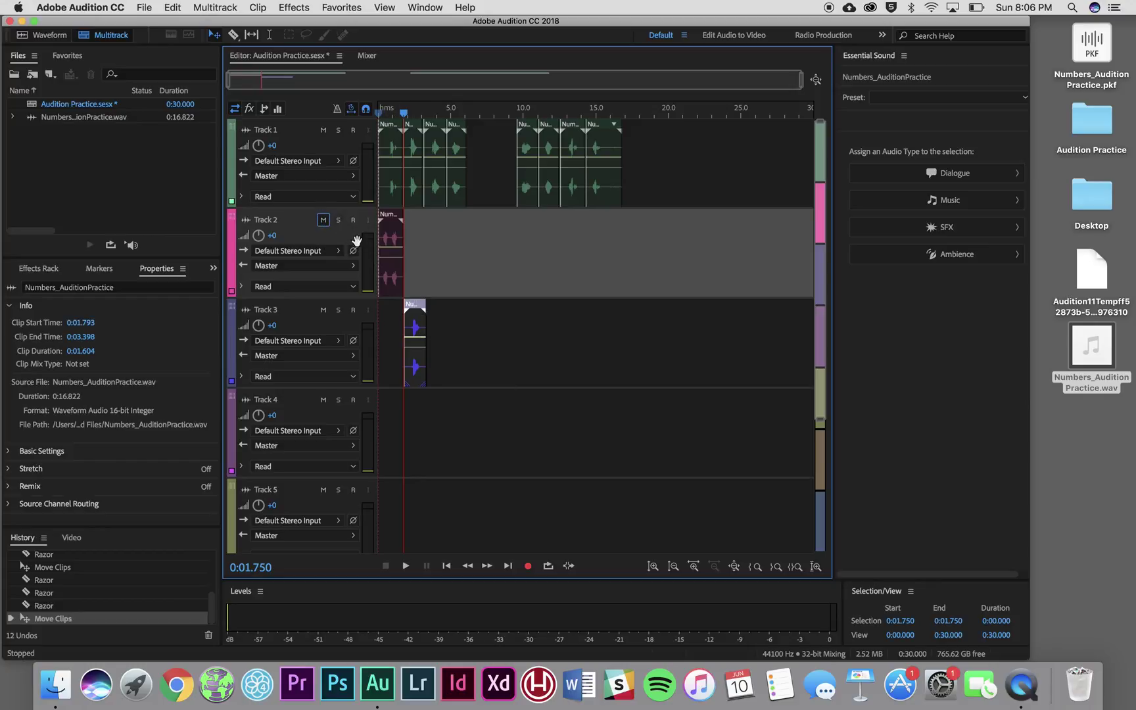
click(323, 221)
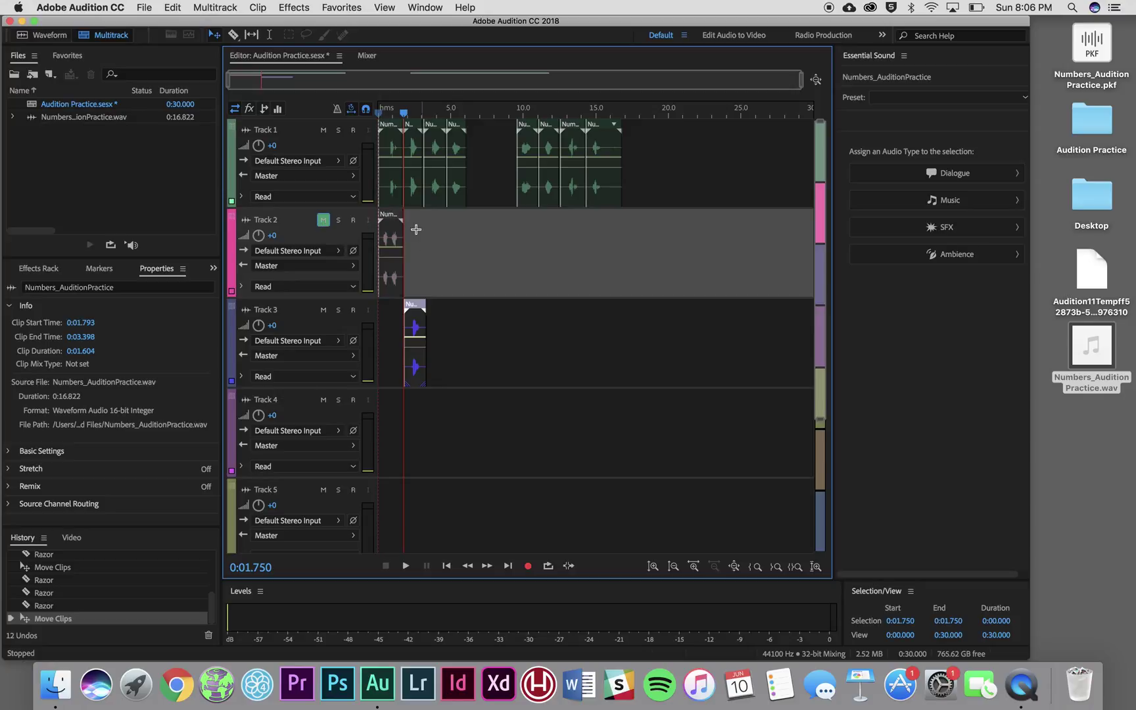
drag(405, 296, 505, 205)
key(Home)
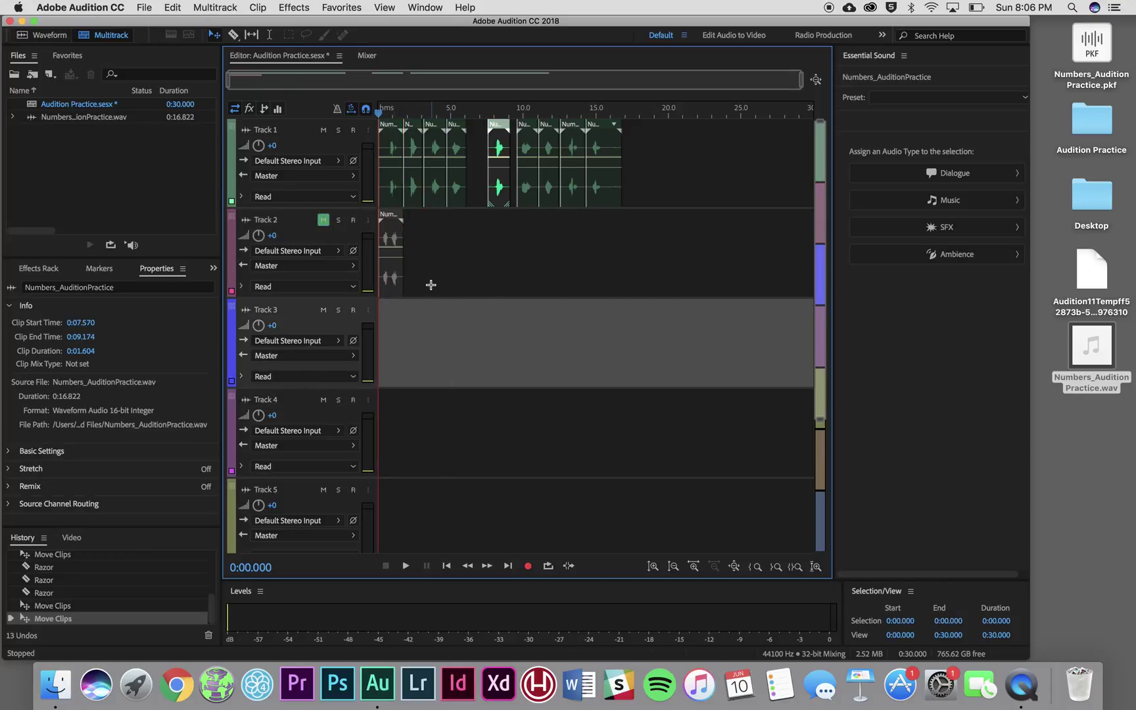
Drag Track 2 down the track list until it sits below Track 4
click(232, 217)
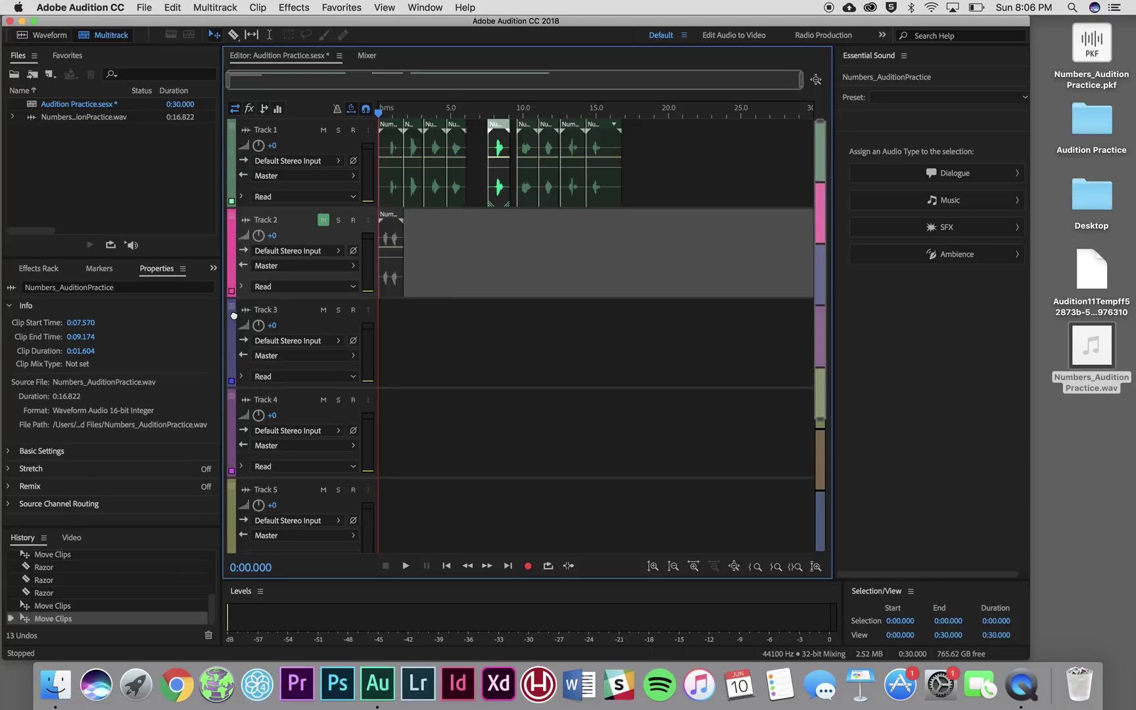
drag(238, 343, 245, 379)
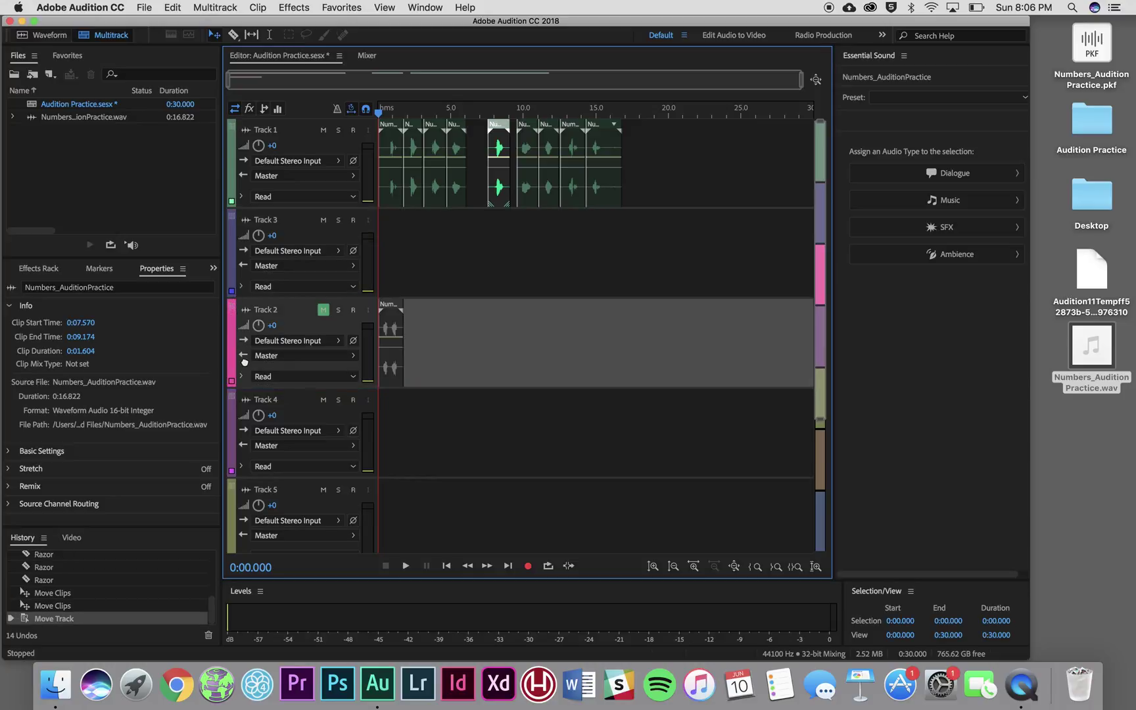
drag(247, 432, 259, 520)
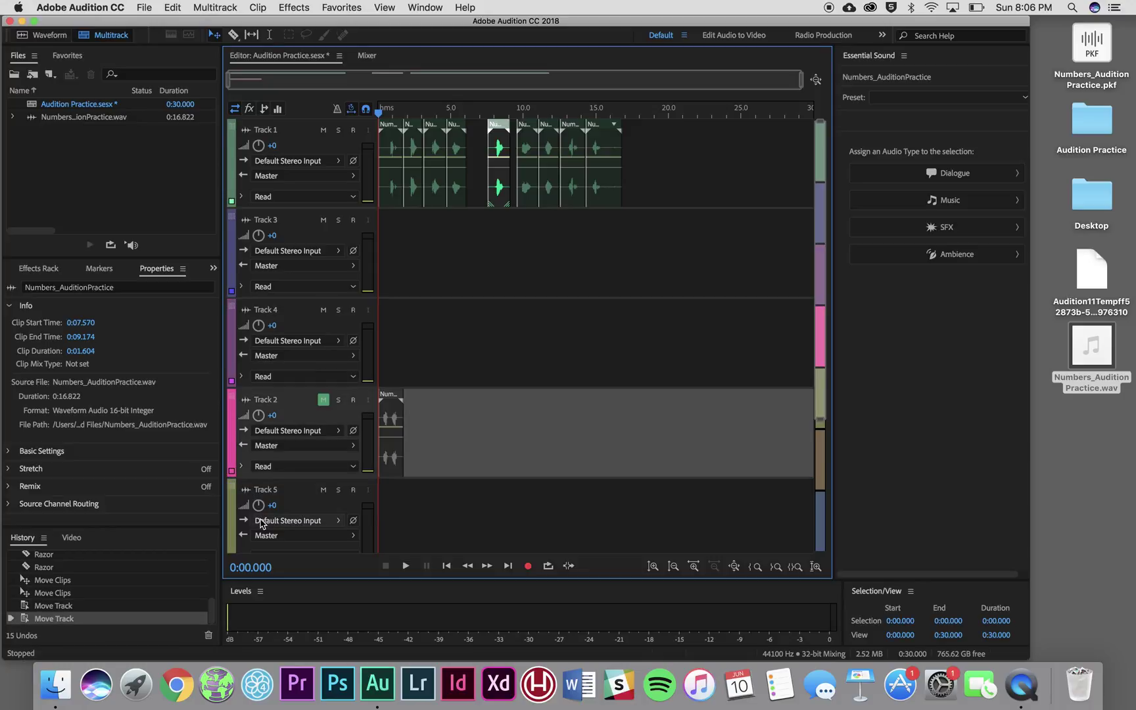
Play the arrangement from the start, then select Track 1's second, third and first clips
click(415, 249)
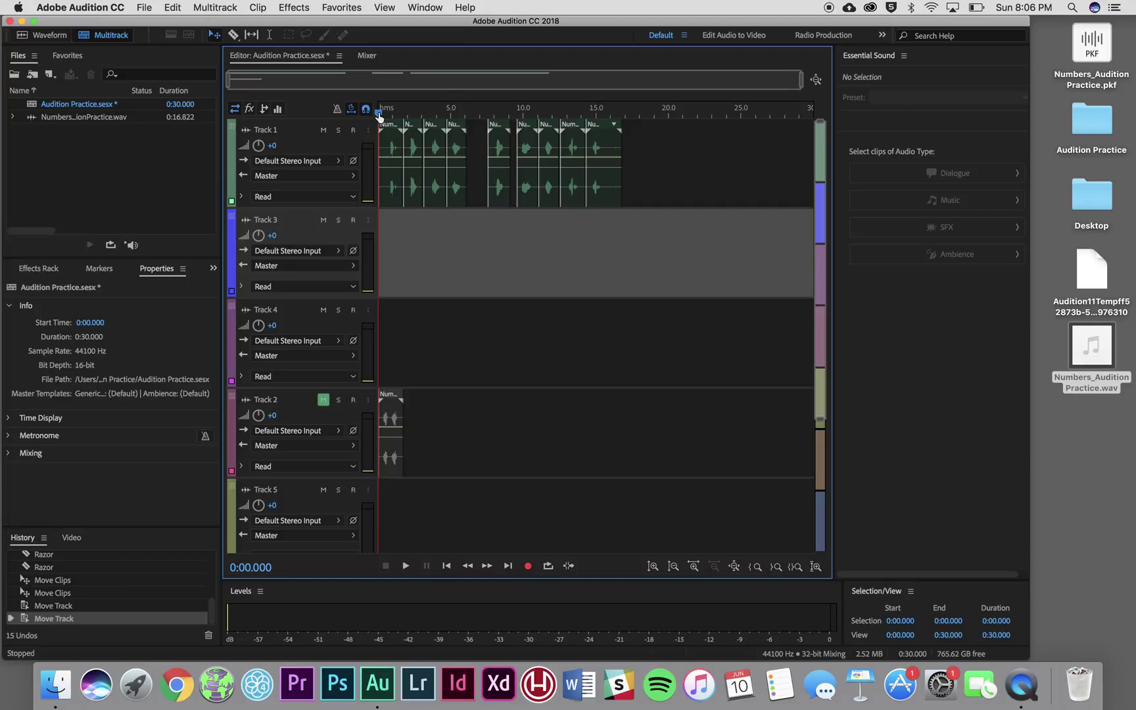
key(space)
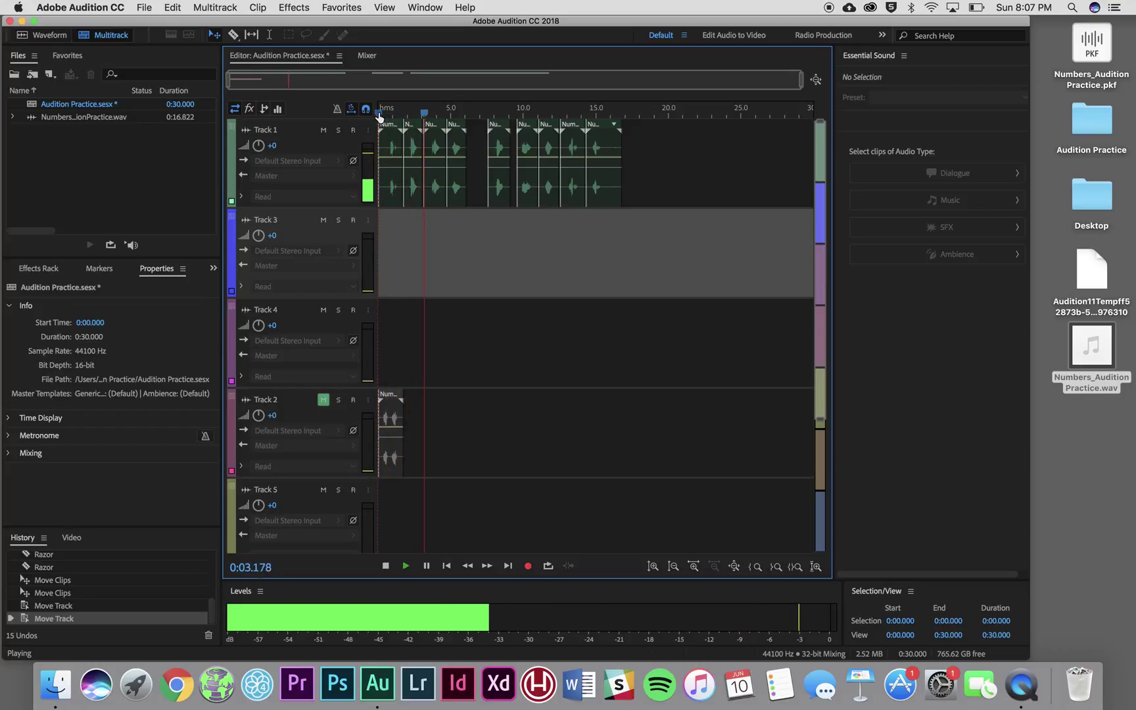
key(space)
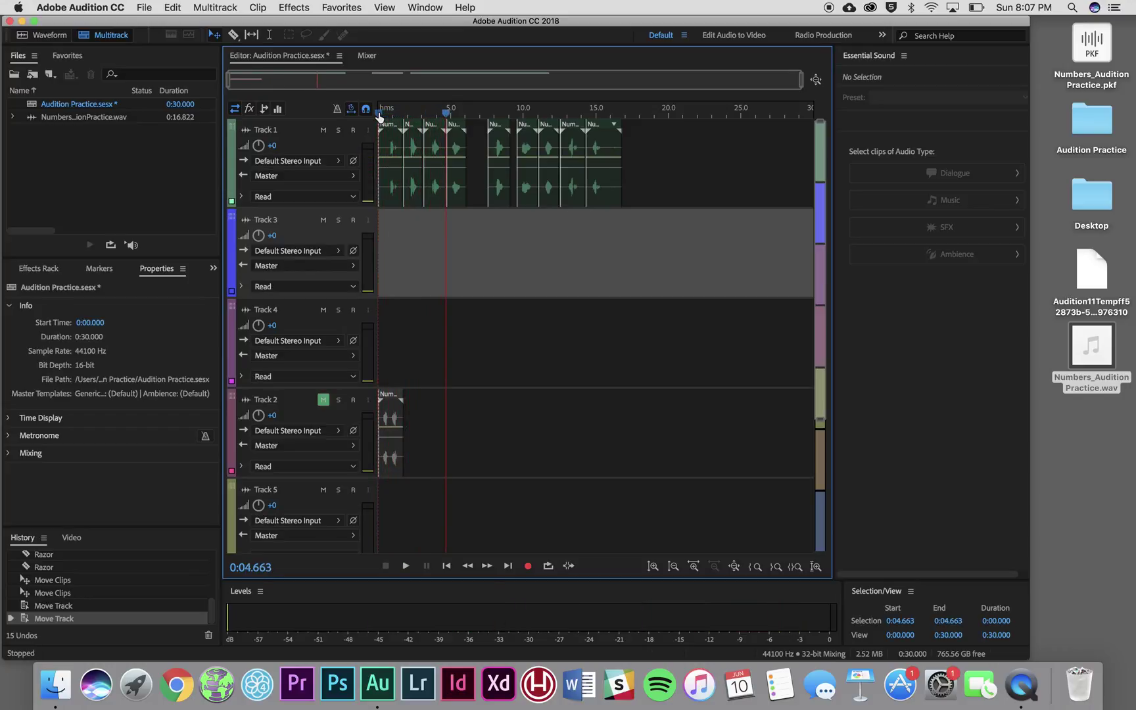
click(409, 126)
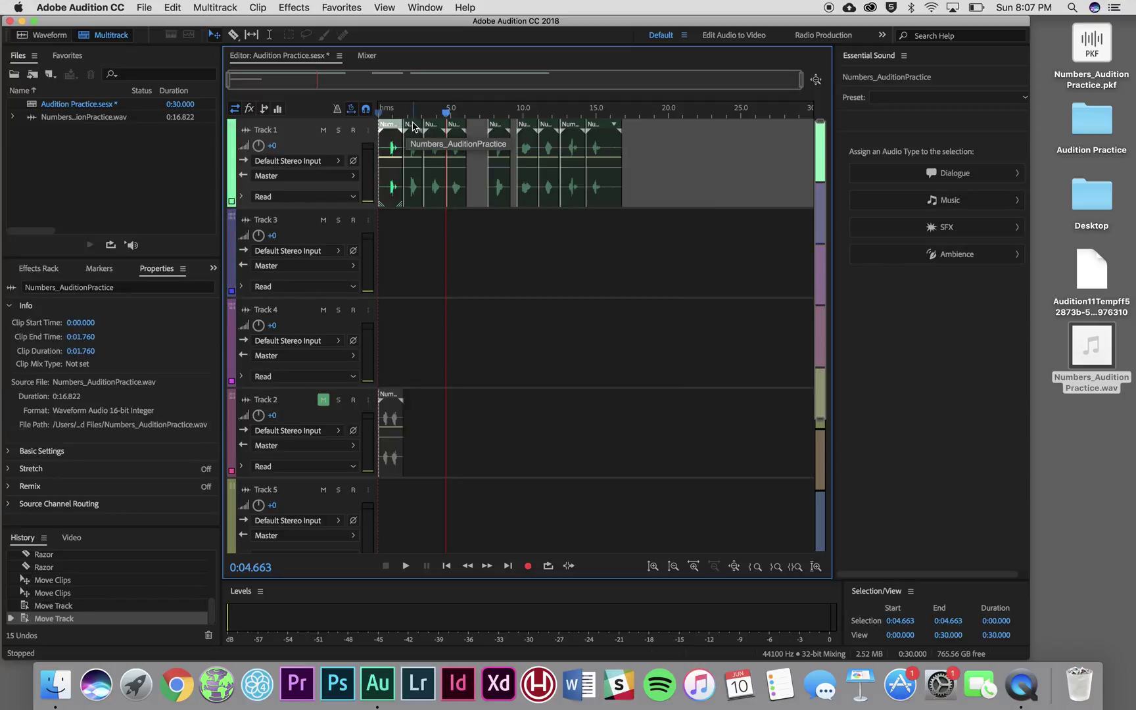
click(434, 133)
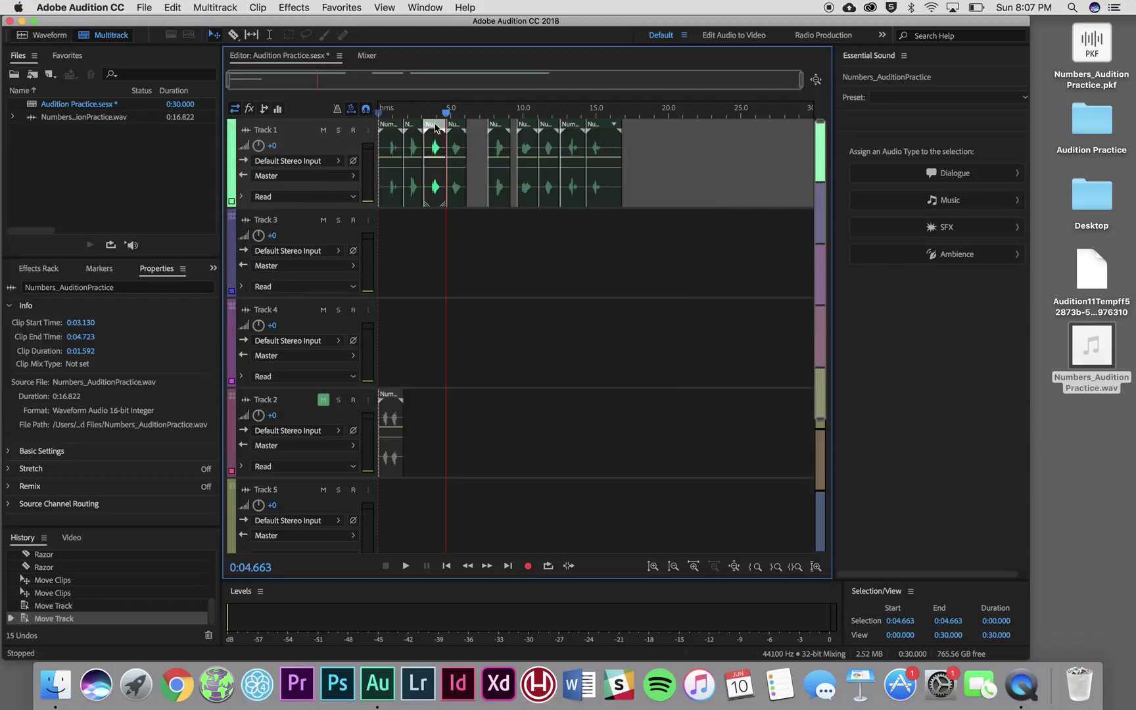
click(392, 127)
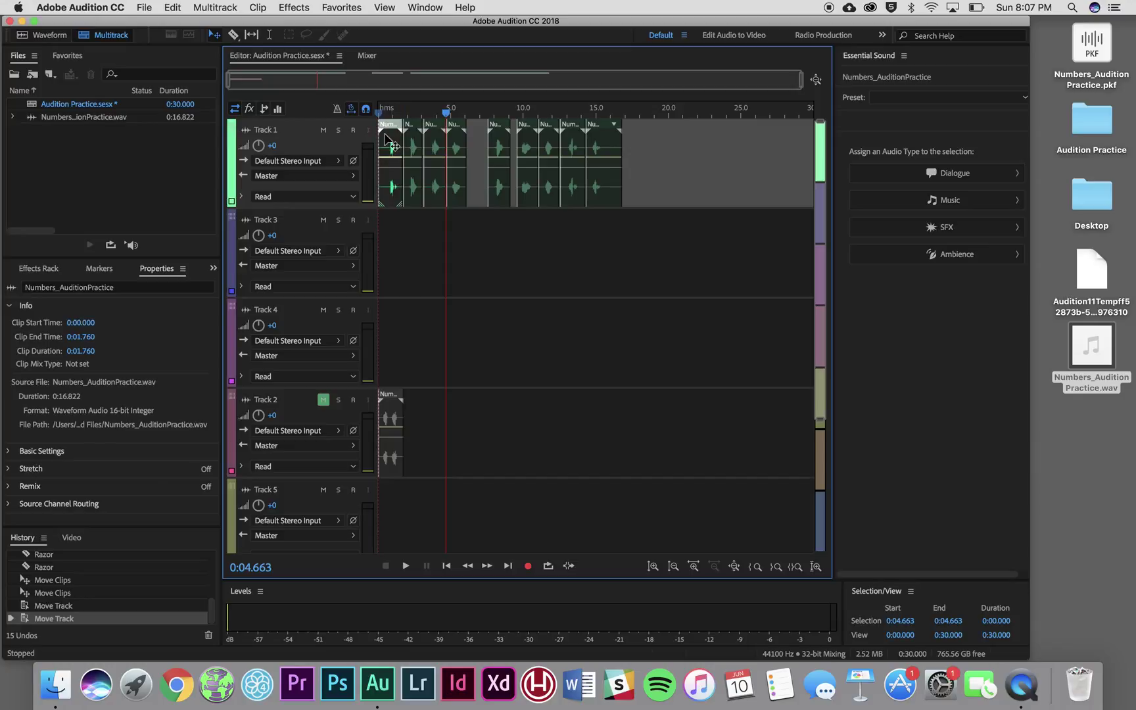
Try moving the first Track 1 clip onto Track 3, then undo those moves
drag(396, 132, 520, 226)
drag(549, 317, 387, 280)
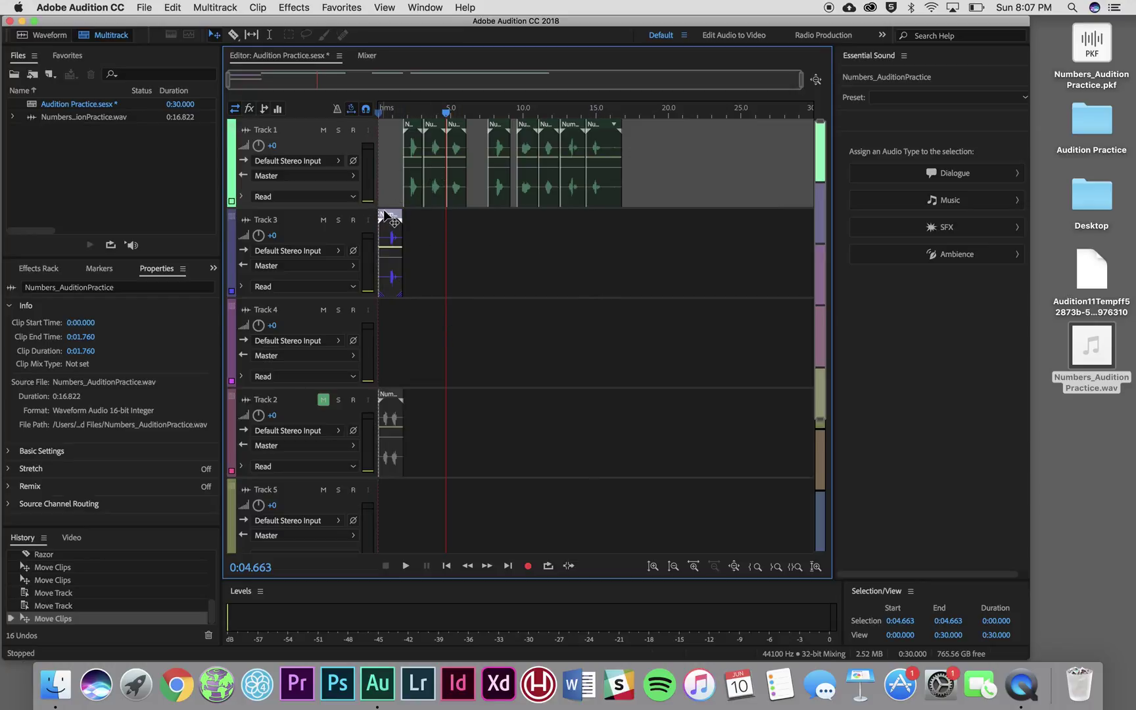
mouse_move(391, 233)
mouse_down()
mouse_move(393, 169)
mouse_move(411, 170)
mouse_move(393, 160)
mouse_move(424, 160)
mouse_move(388, 159)
mouse_move(401, 123)
mouse_move(382, 122)
mouse_move(388, 229)
mouse_up()
drag(419, 138, 401, 141)
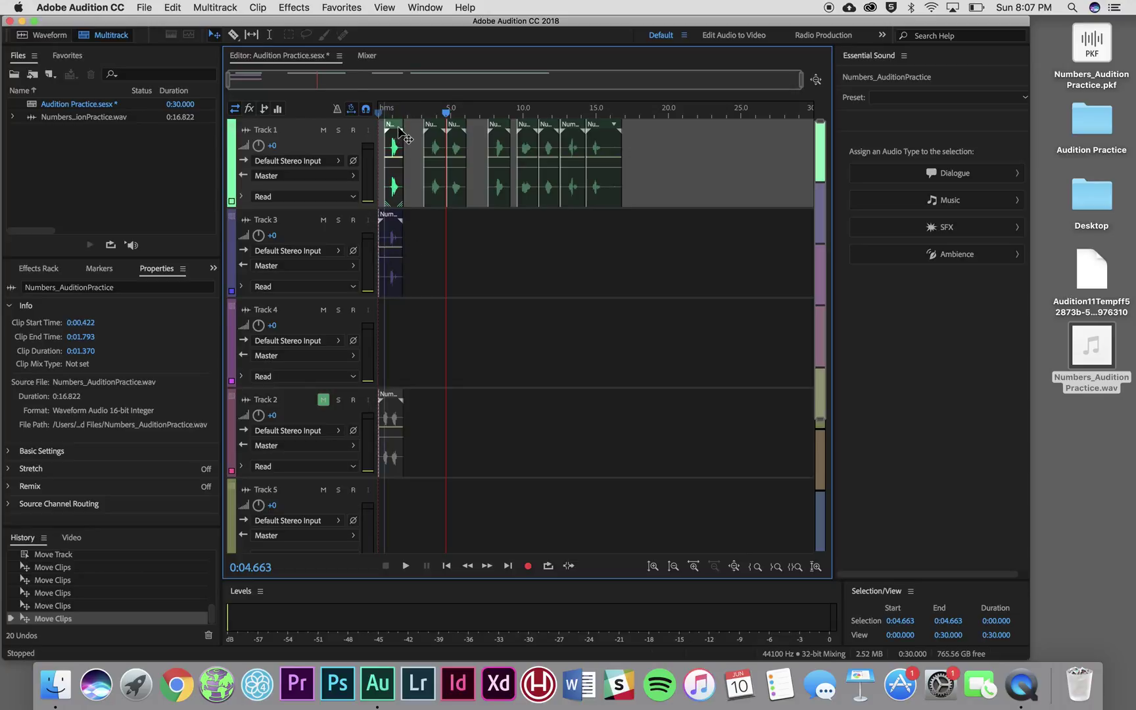
key(super+z)
key(super+z)
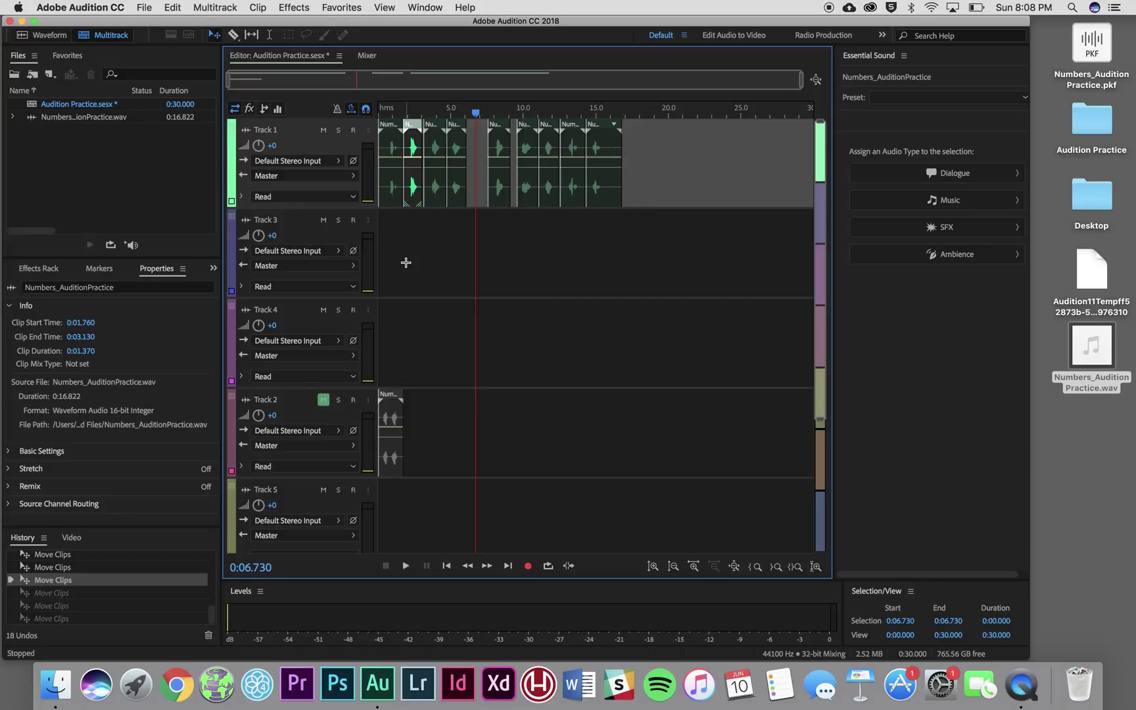
Move the first Track 1 clip onto Track 3 and preview from about 0:01.9
click(389, 126)
drag(389, 126, 577, 298)
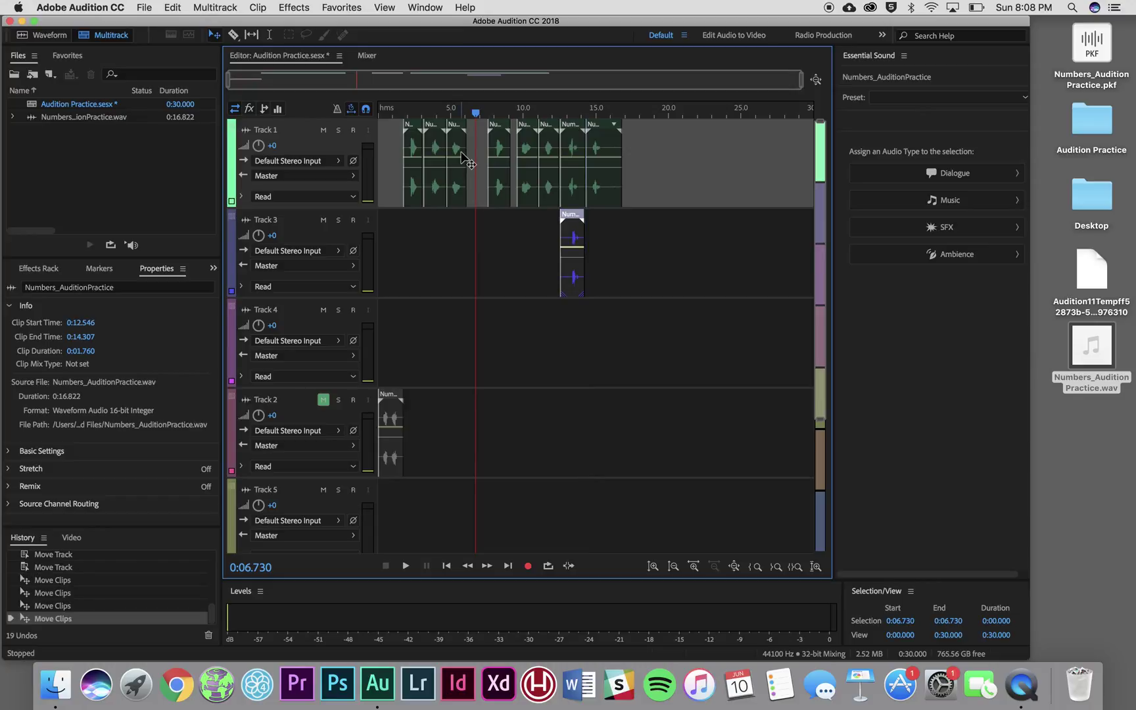
click(406, 114)
key(space)
key(space)
Move two more Track 1 clips onto Track 3, around 6 s and near 1.1 s
click(410, 124)
drag(410, 125, 472, 251)
key(space)
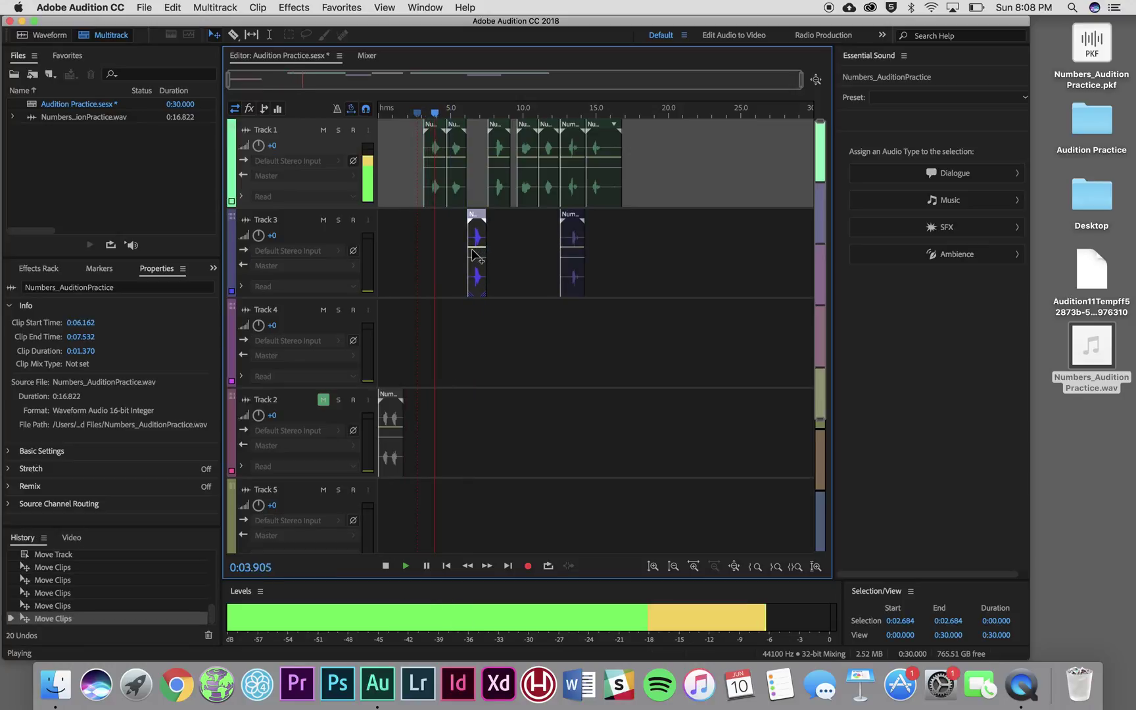
key(space)
click(435, 126)
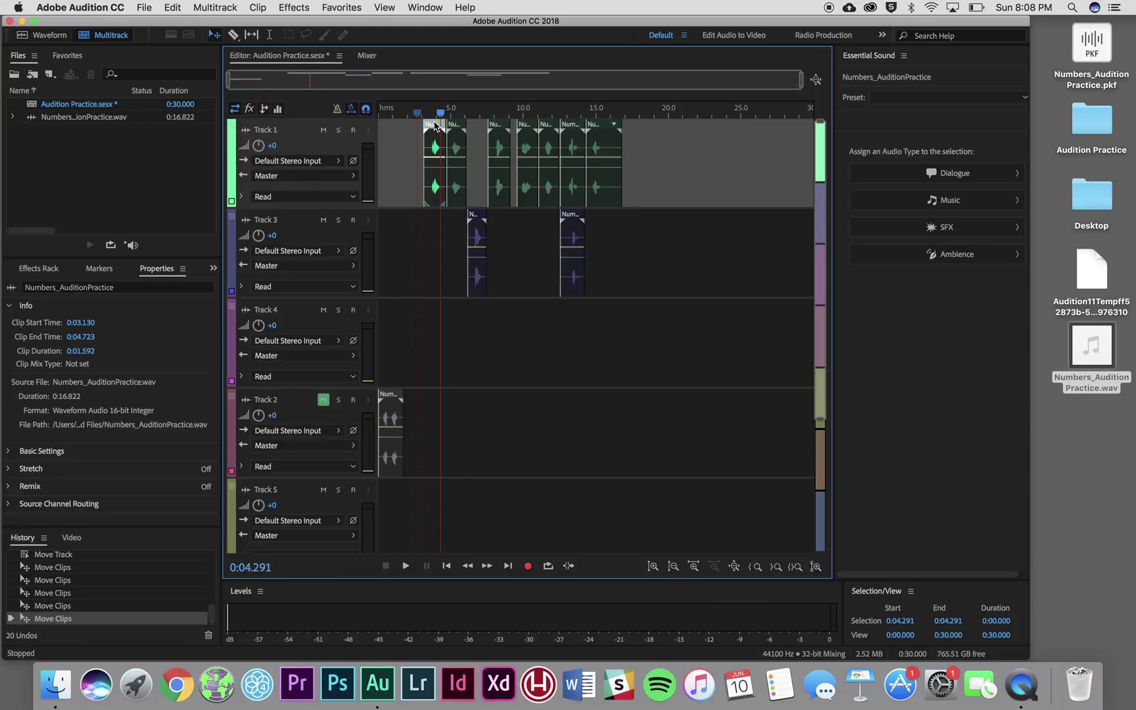
drag(435, 126, 406, 259)
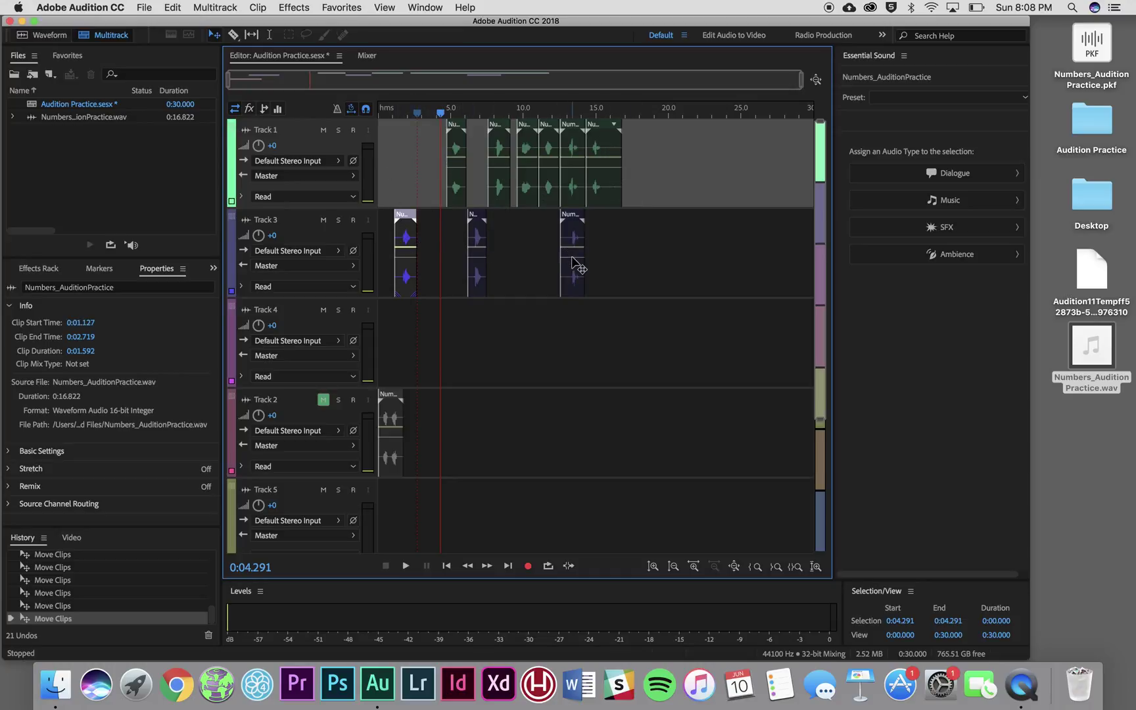
Solo Track 1, preview it, and move its first clip down onto Track 3
click(339, 131)
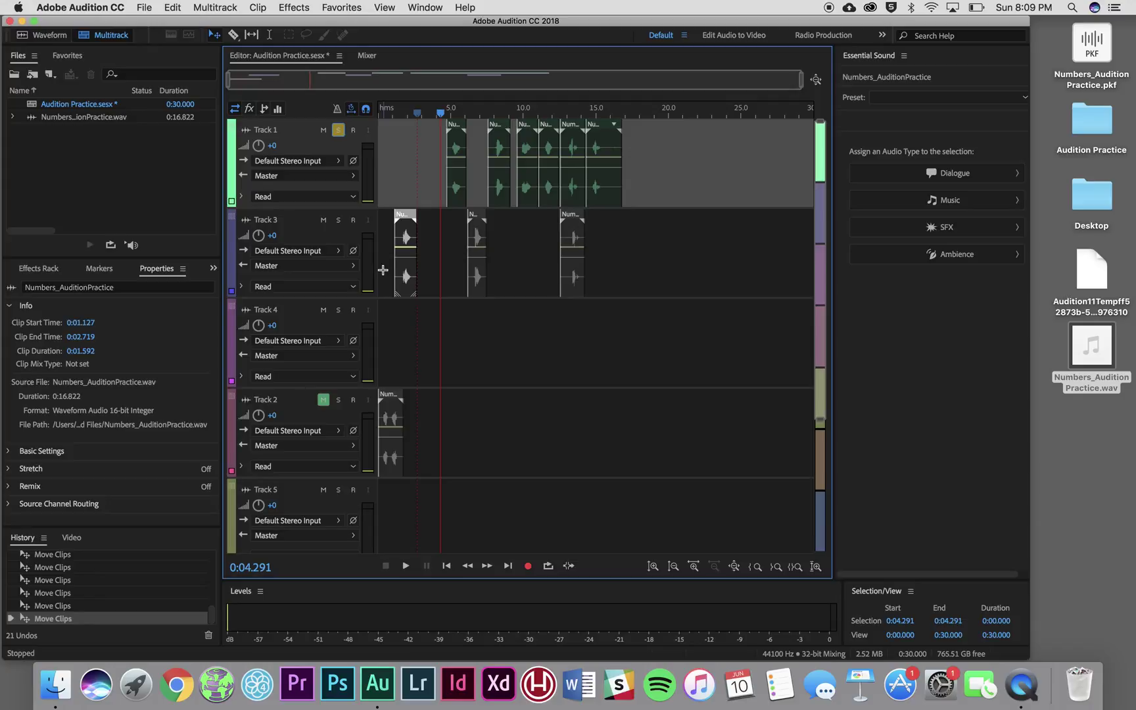
key(space)
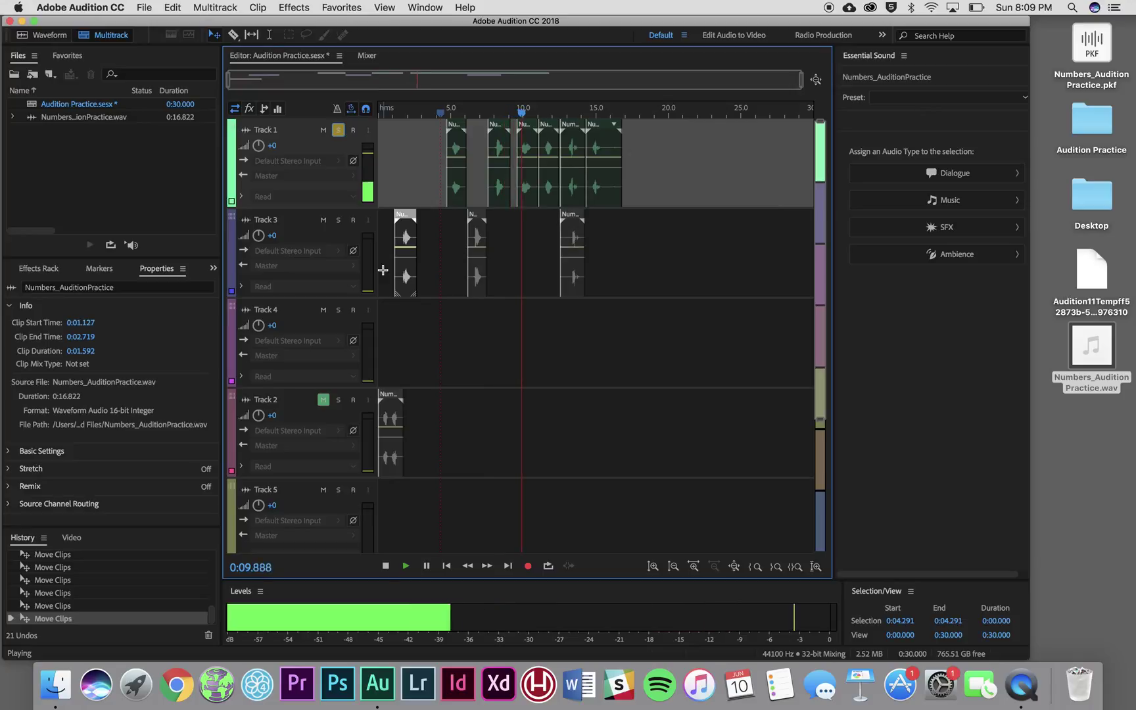
key(space)
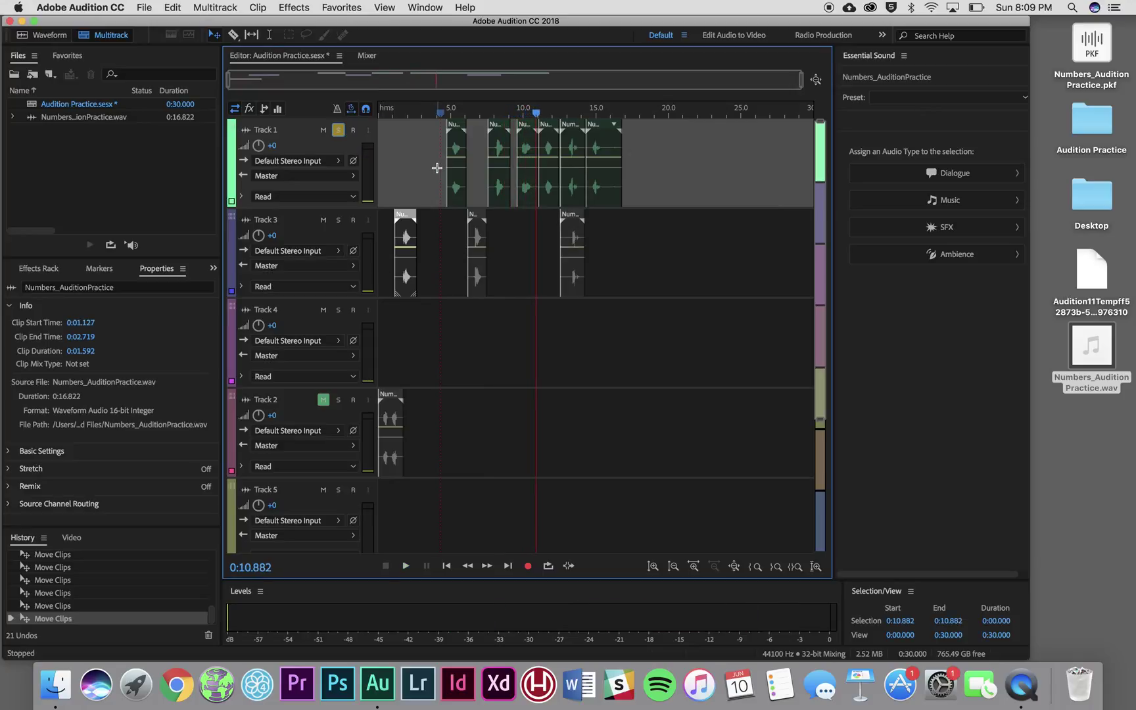
drag(466, 135, 366, 241)
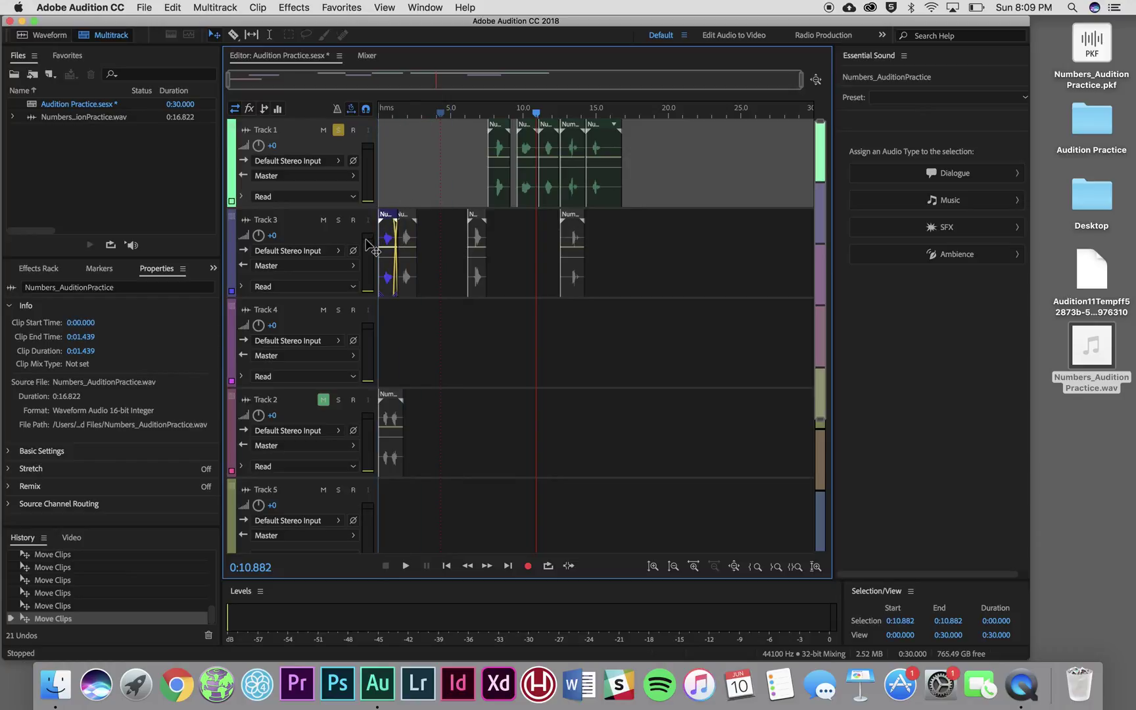
drag(507, 134, 502, 235)
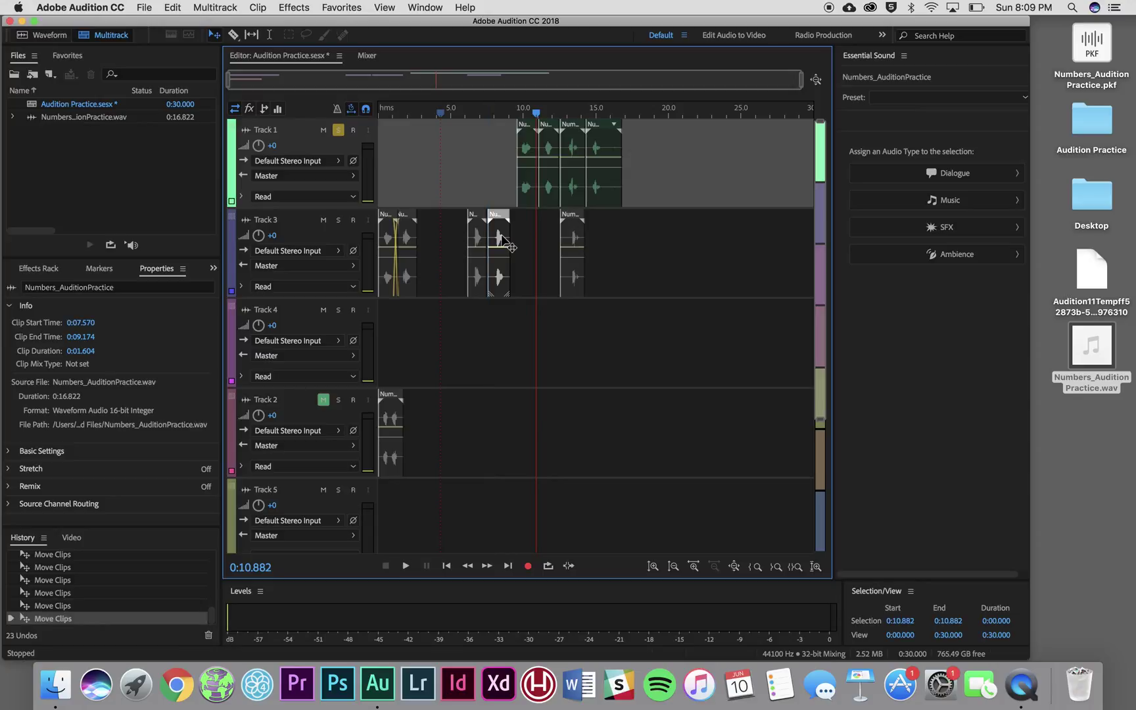
Move further Track 1 clips onto Track 3 near 14.3 s, 2.7 s and 9.2 s
click(526, 125)
drag(529, 129, 599, 231)
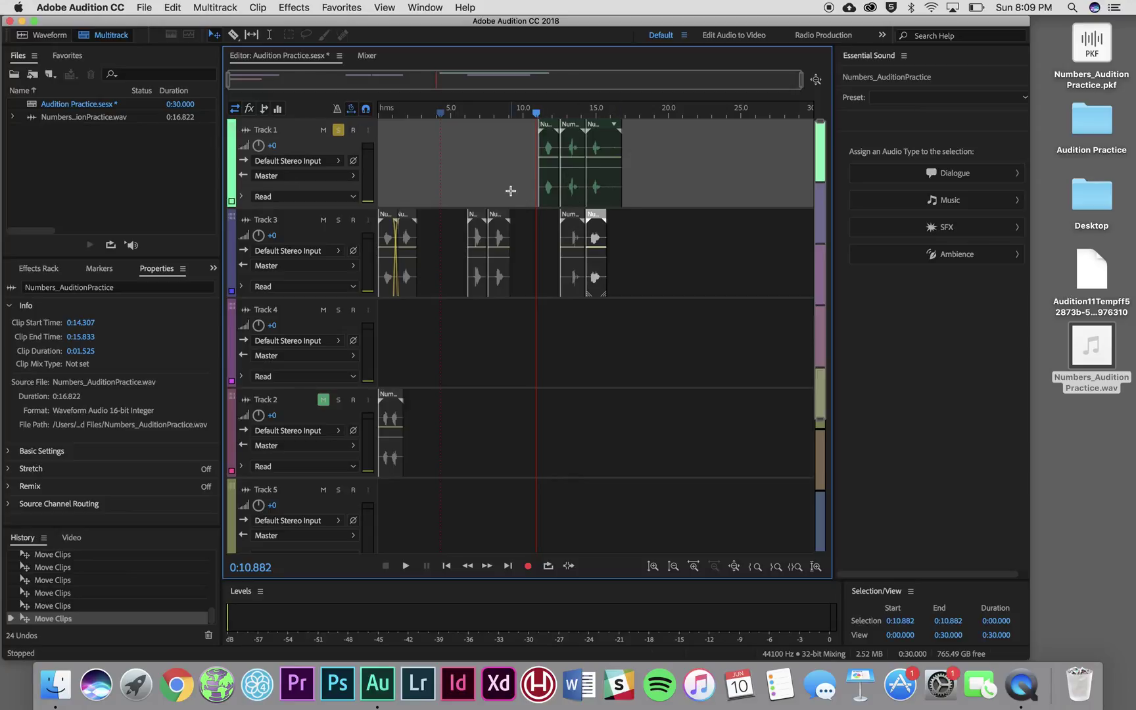
key(space)
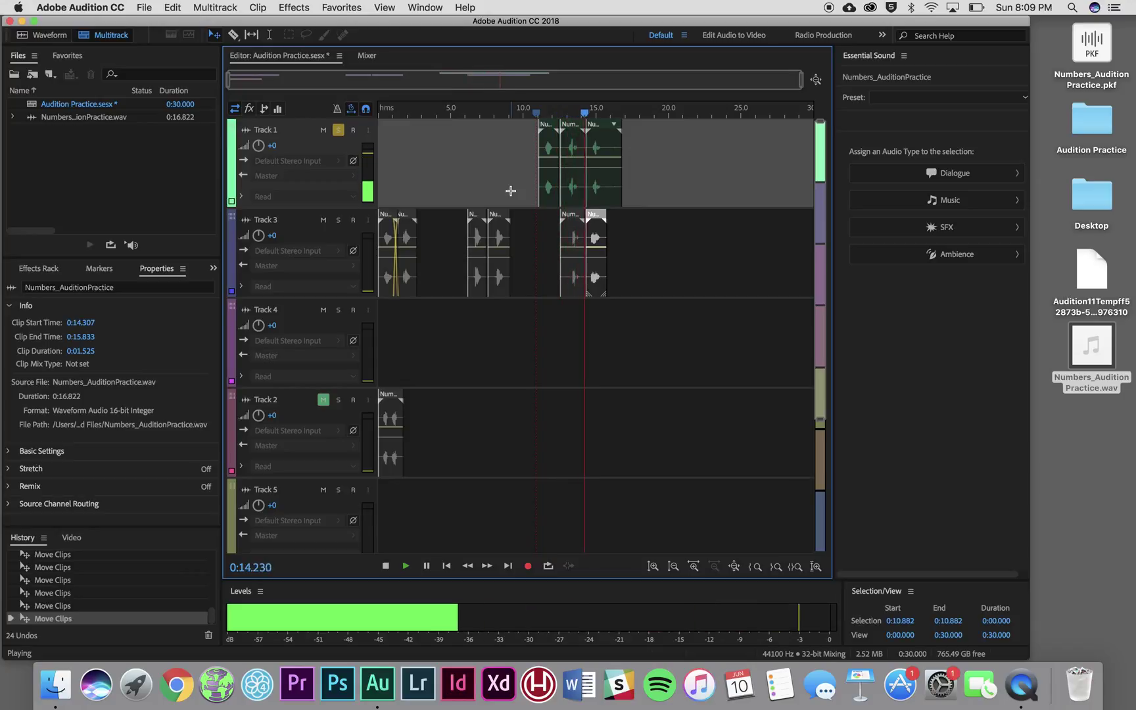
key(space)
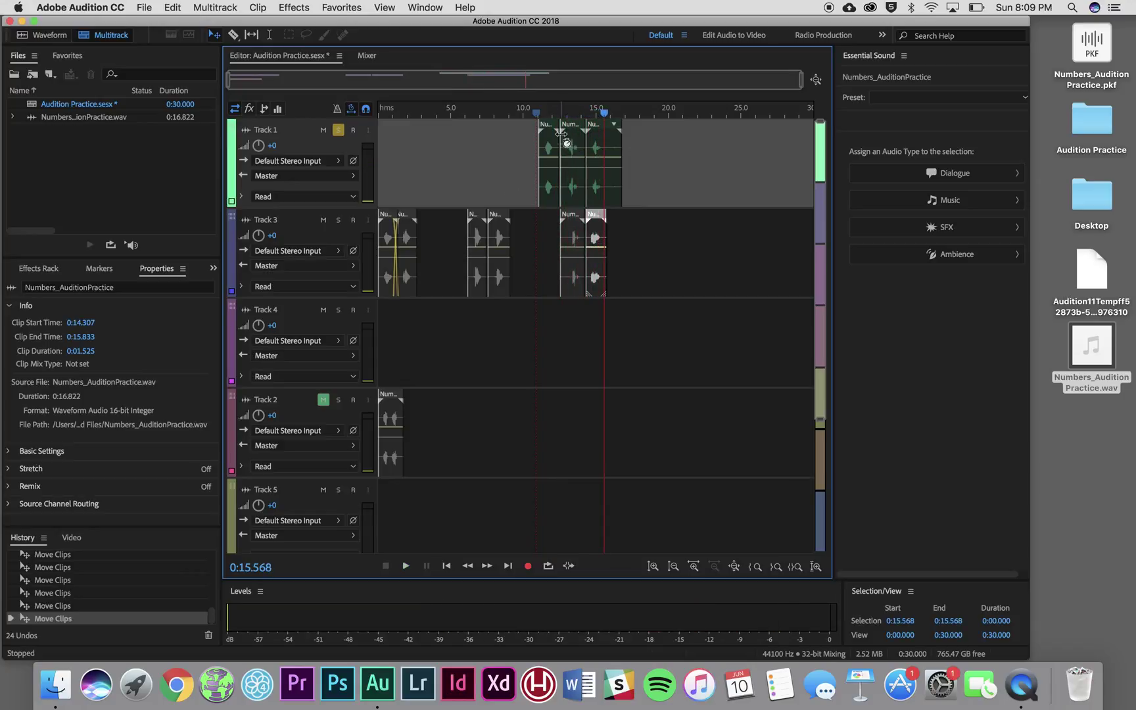
drag(553, 125, 437, 244)
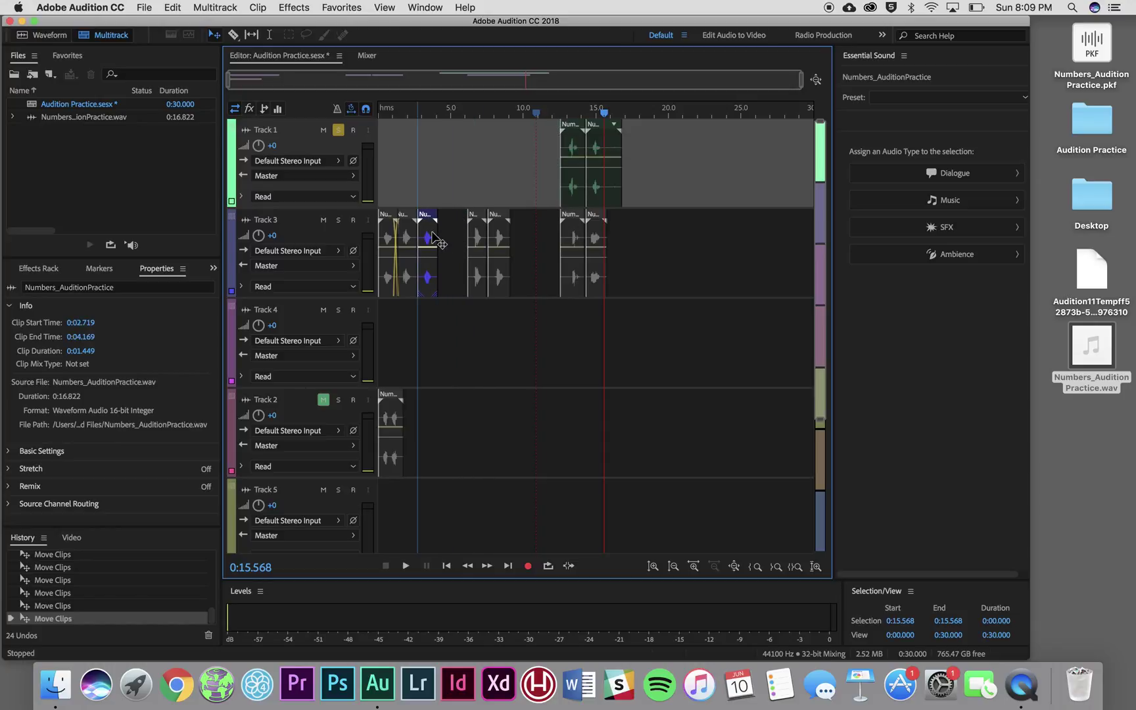
click(573, 127)
drag(573, 127, 526, 238)
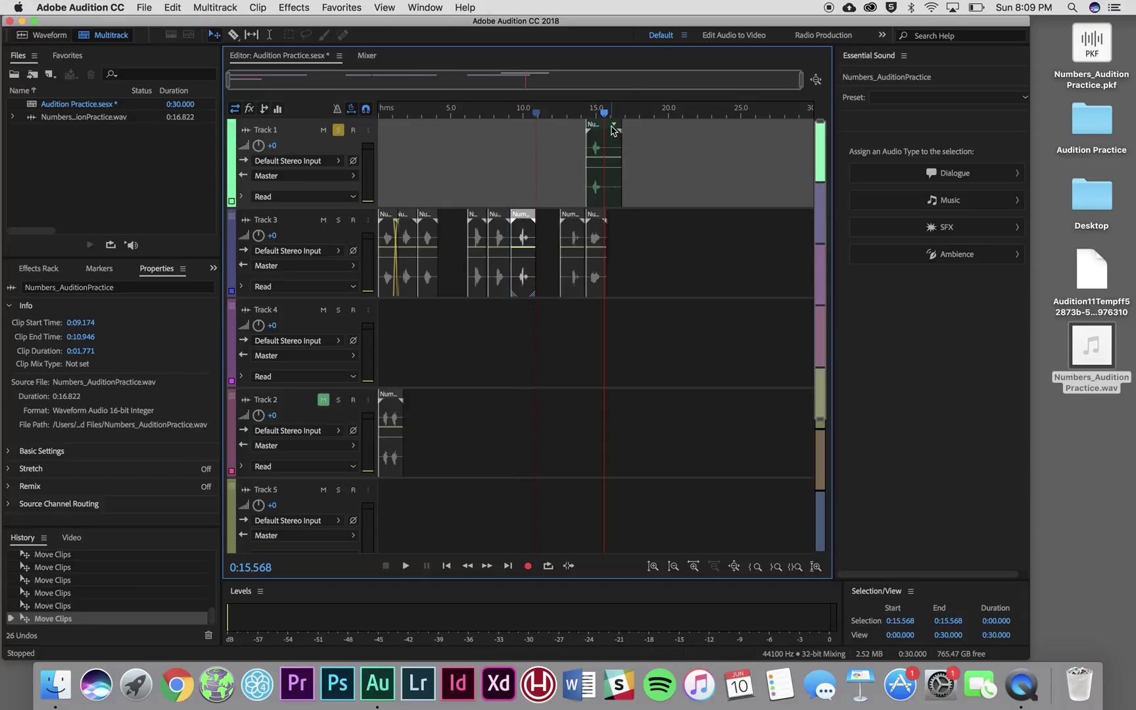
click(617, 164)
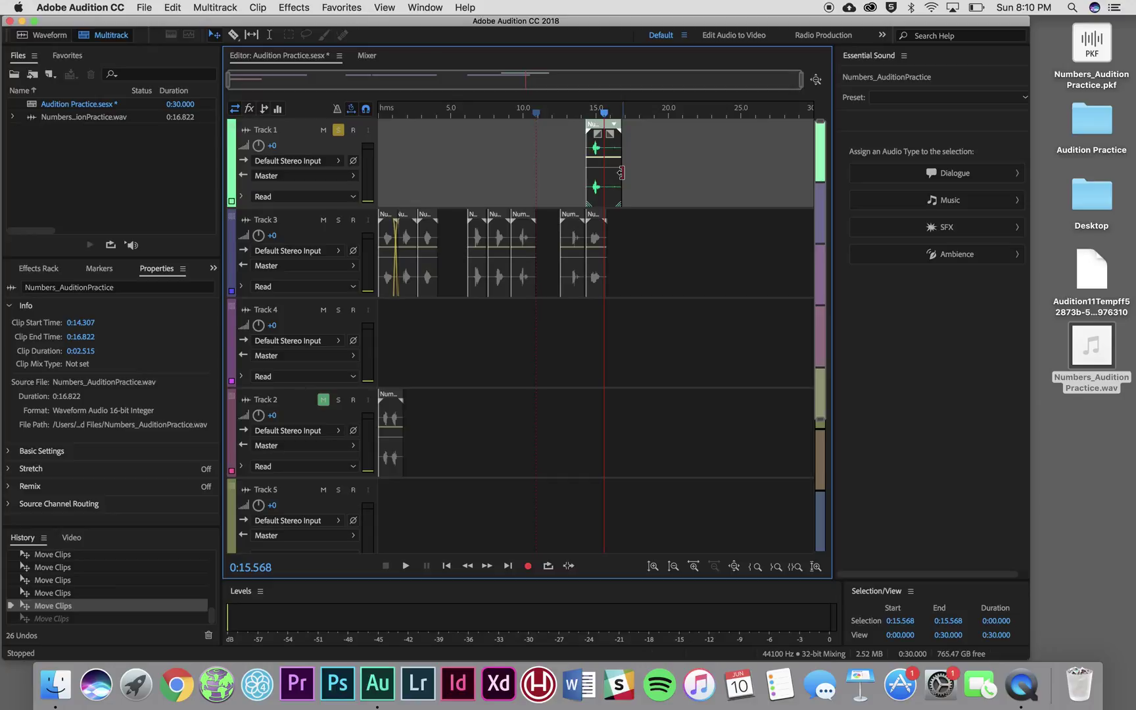
Trim and restore the last clip's right edge, then place it on Track 3 at 0:10.946
drag(620, 173, 610, 172)
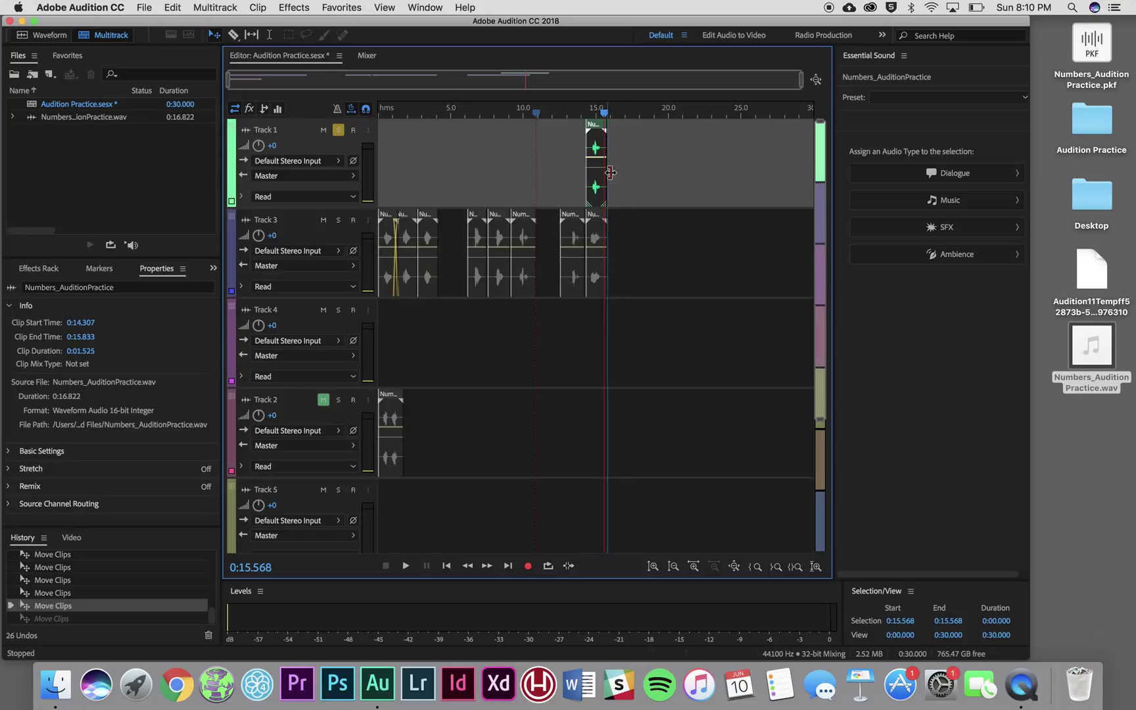
mouse_move(610, 172)
mouse_down()
mouse_move(640, 176)
mouse_move(610, 175)
mouse_up()
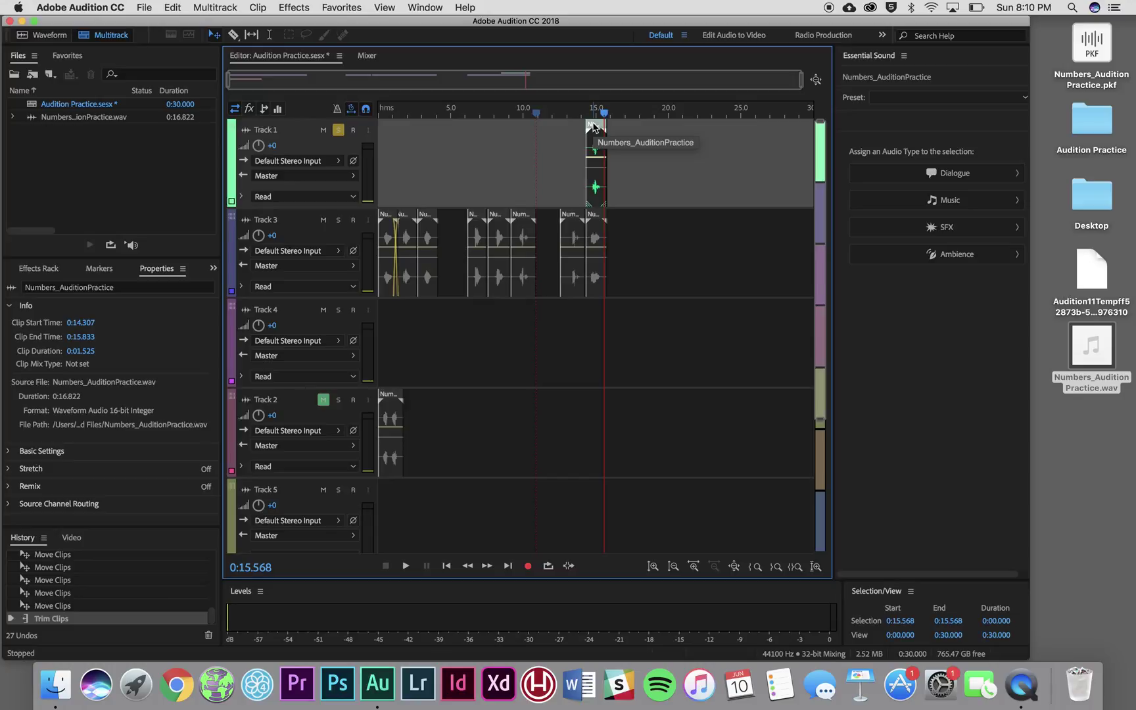
drag(593, 126, 548, 237)
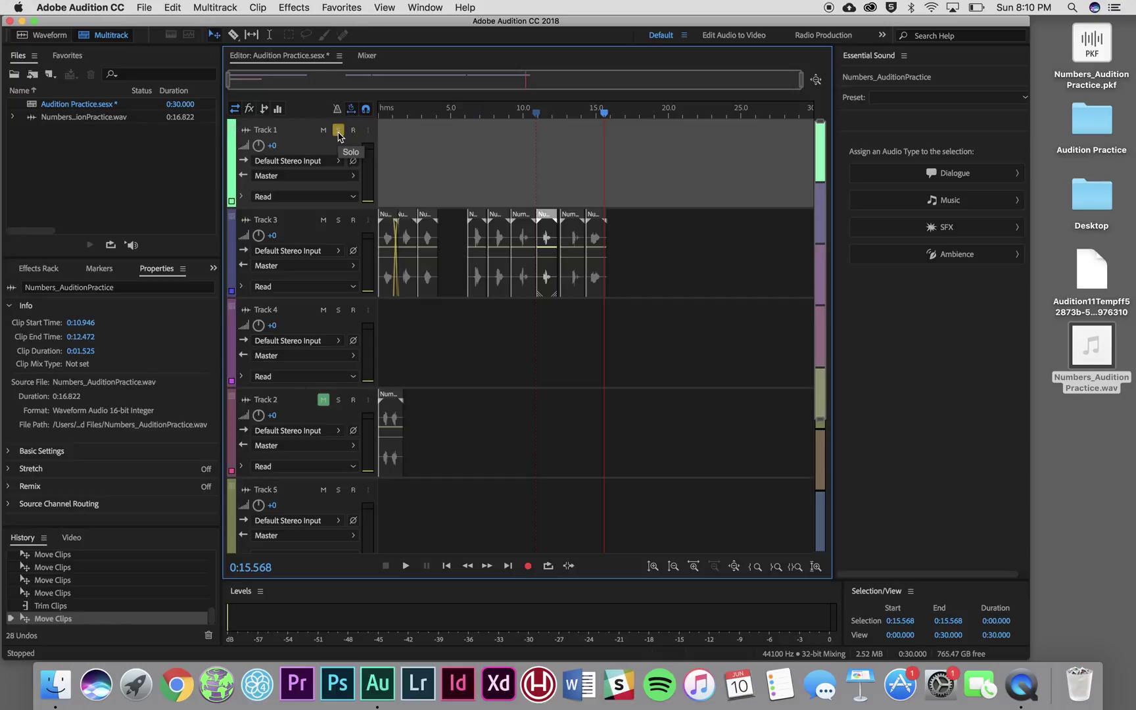
Unsolo Track 1, return the playhead to the start, and move Track 3 above Track 1
click(338, 130)
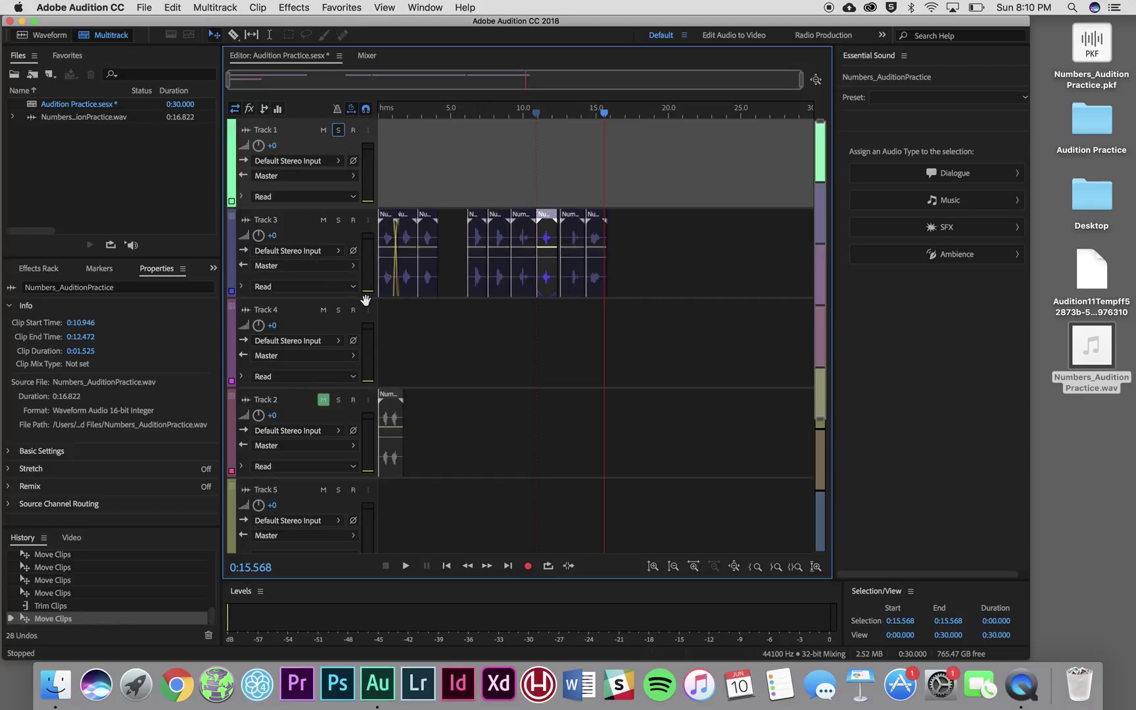
key(Home)
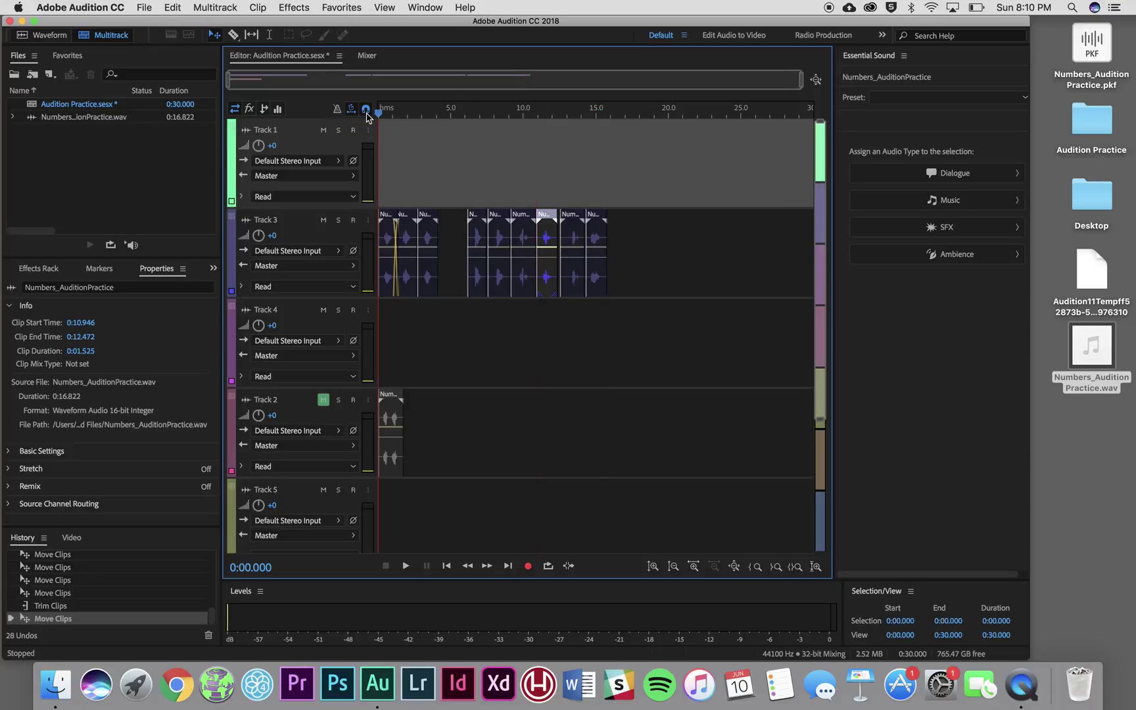
click(231, 218)
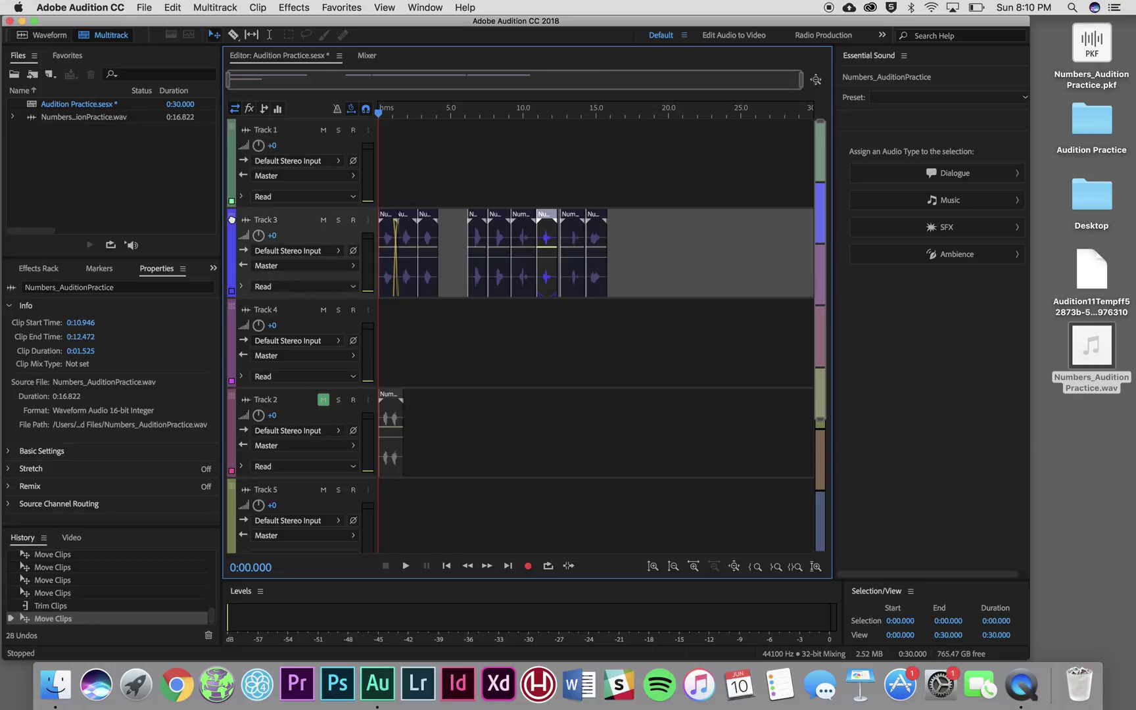
drag(231, 220, 236, 151)
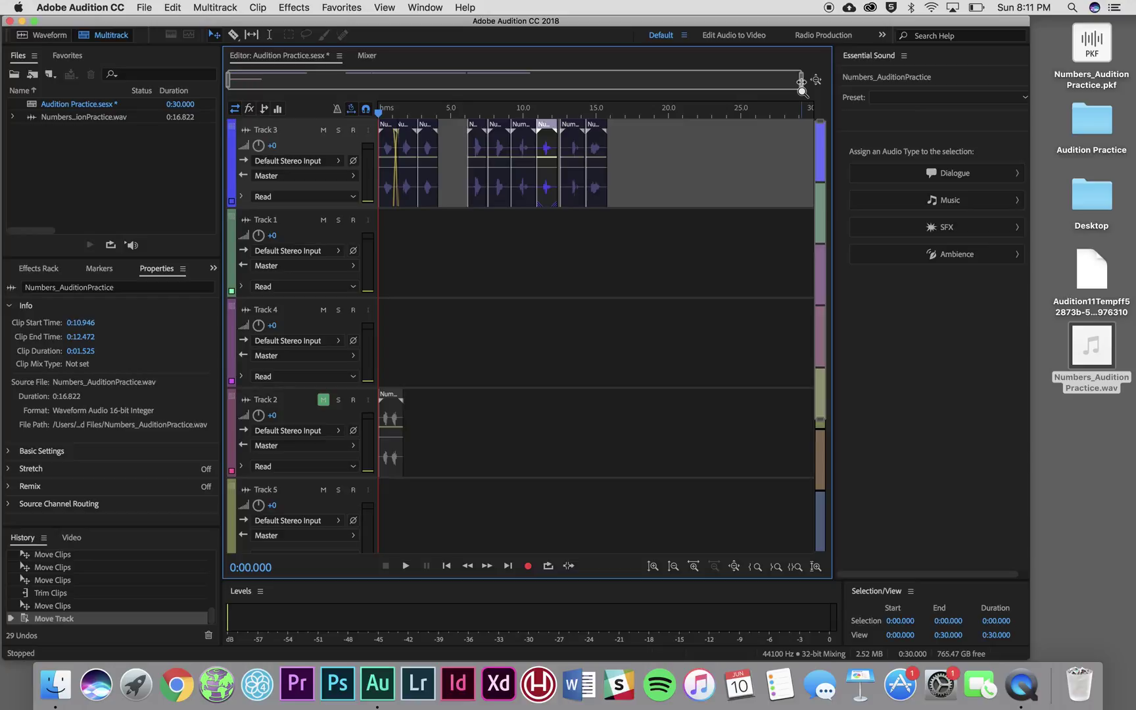
Zoom the timeline in so the Track 3 clips span 0 to about 16 seconds
drag(801, 81, 656, 85)
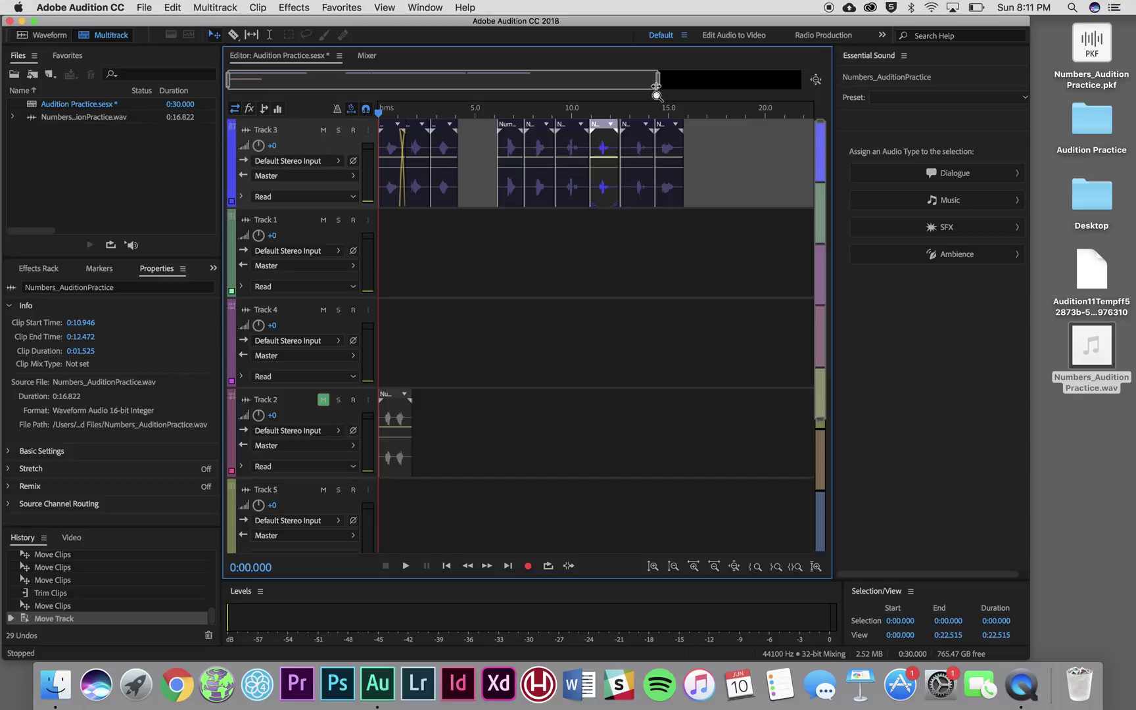
scroll(656, 86, up, 3)
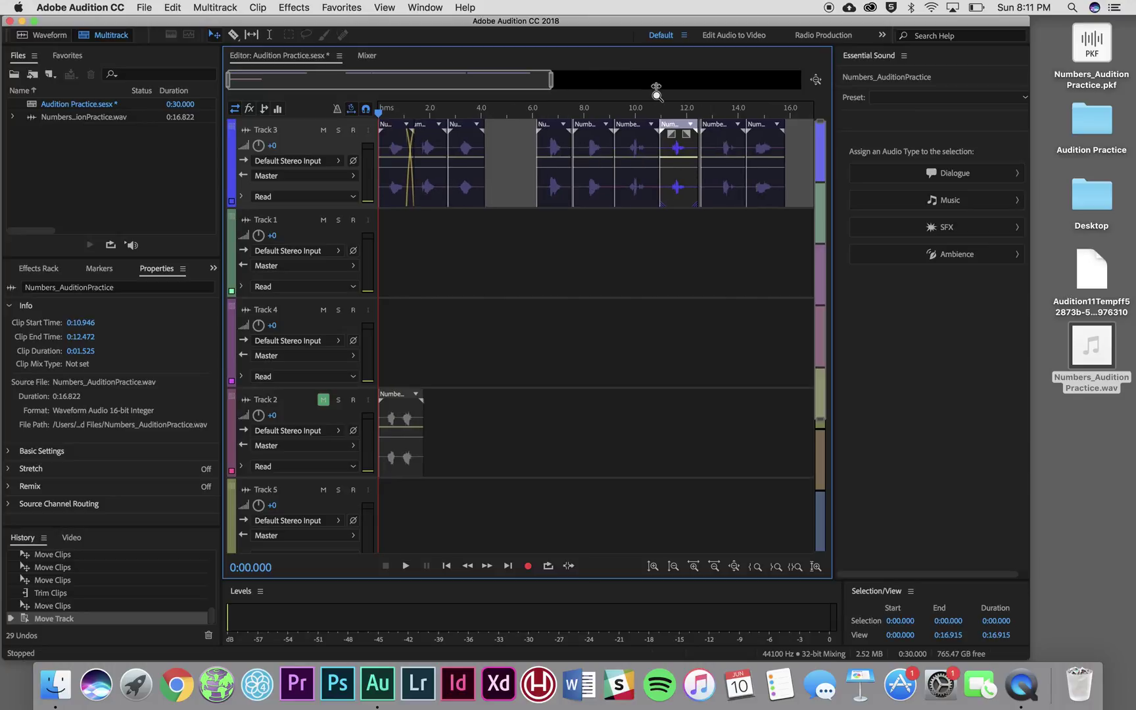
scroll(656, 89, down, 2)
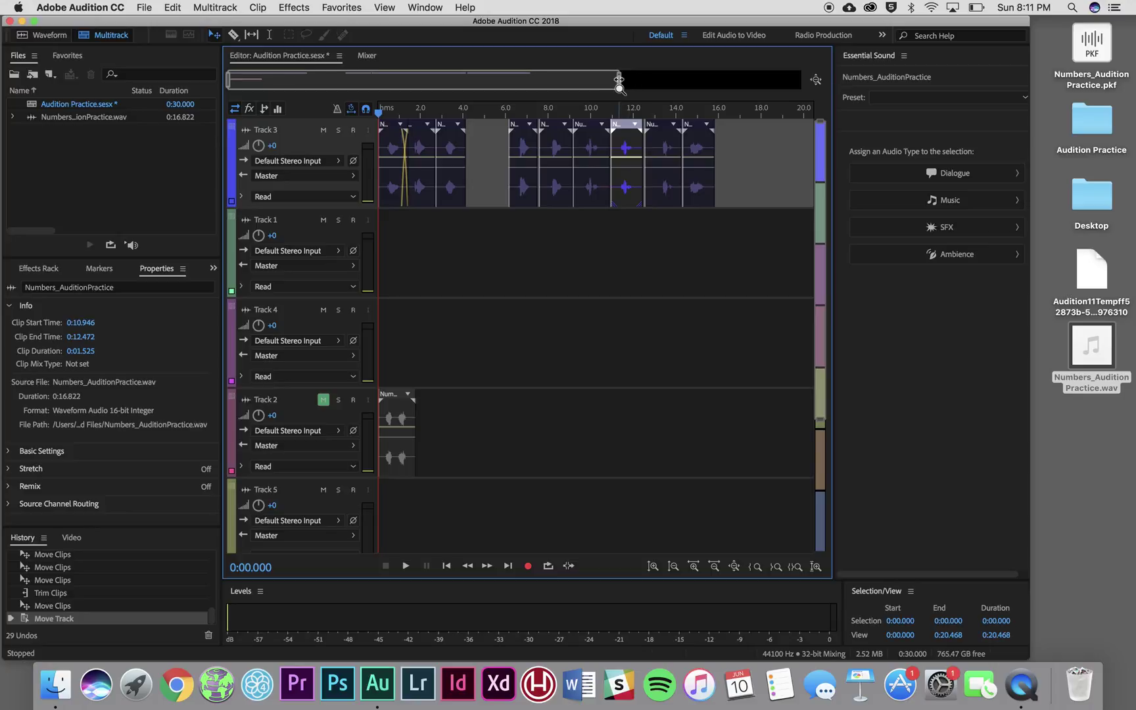
drag(618, 80, 531, 81)
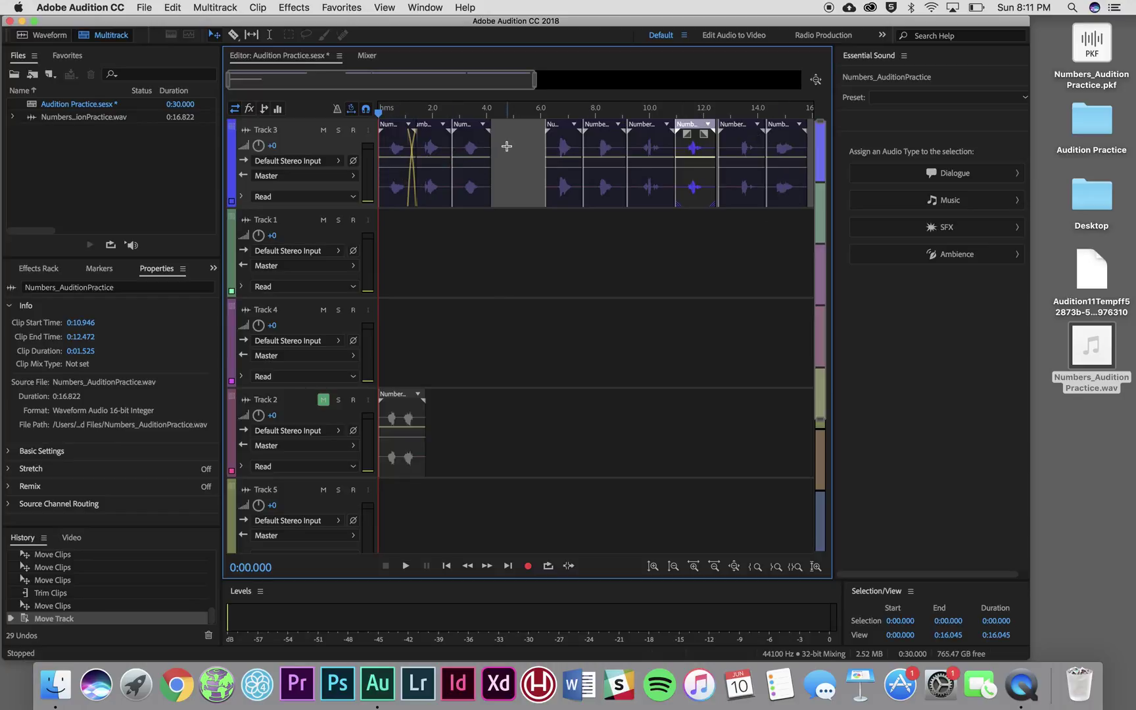
Space the Track 3 clips, second at 2 s and third at about 4 s, then play back
click(397, 148)
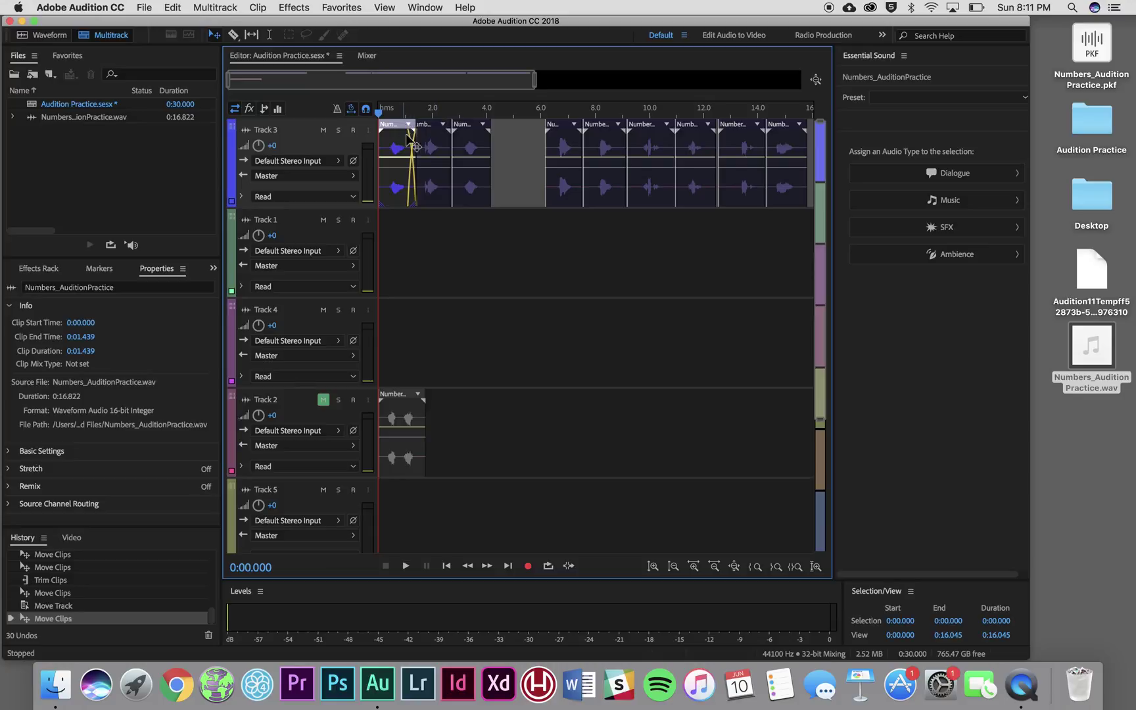
click(474, 132)
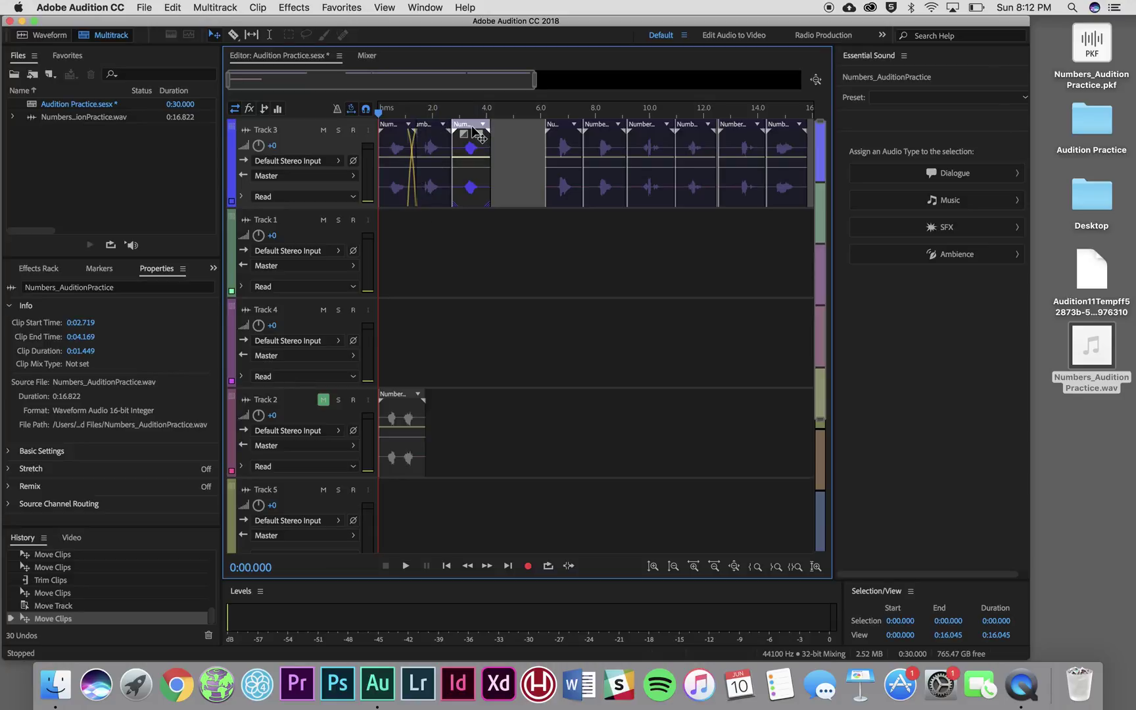
drag(474, 129, 507, 130)
click(432, 126)
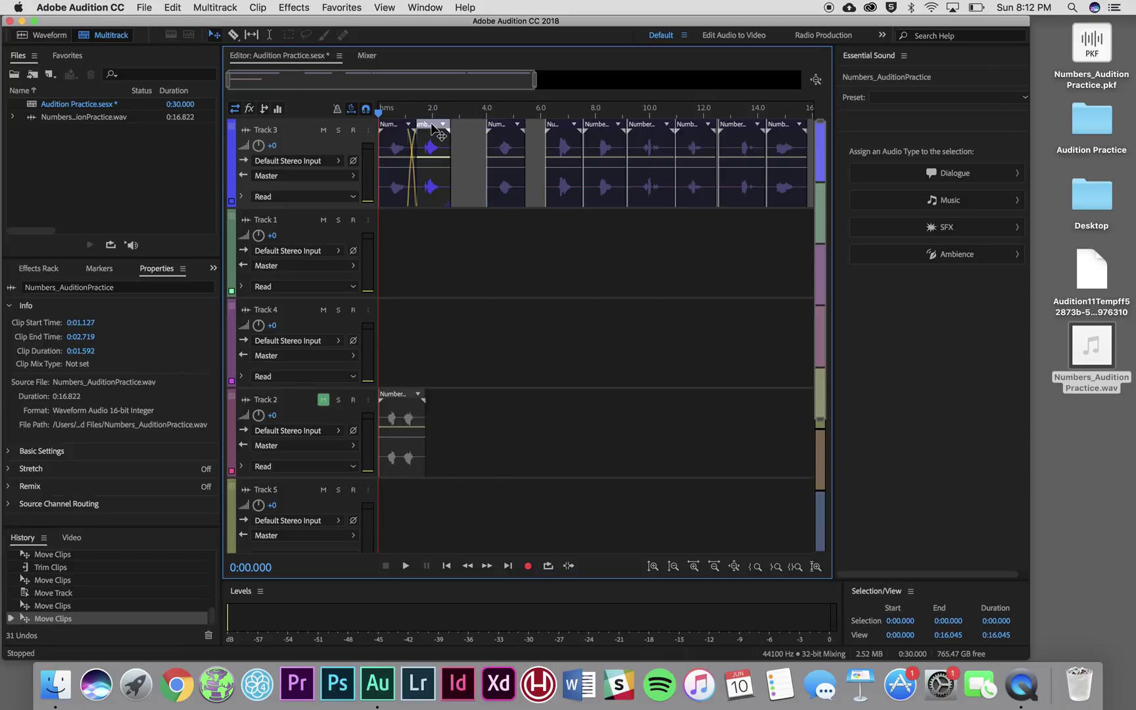
drag(438, 133, 462, 134)
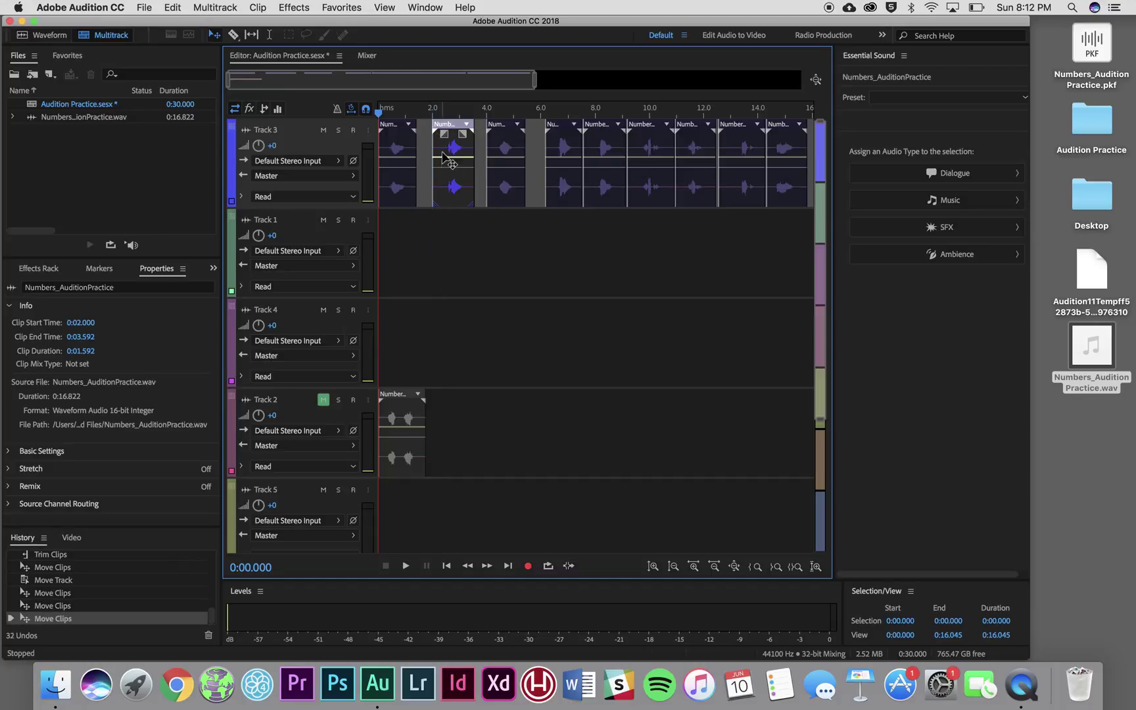
click(403, 131)
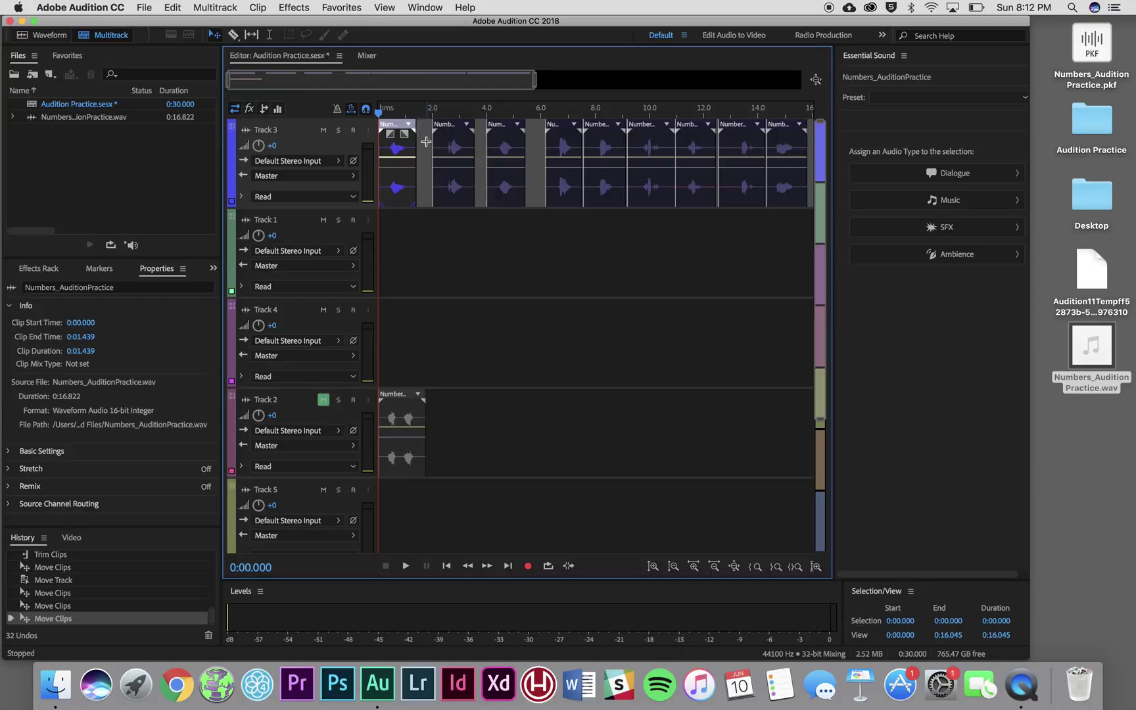
click(426, 141)
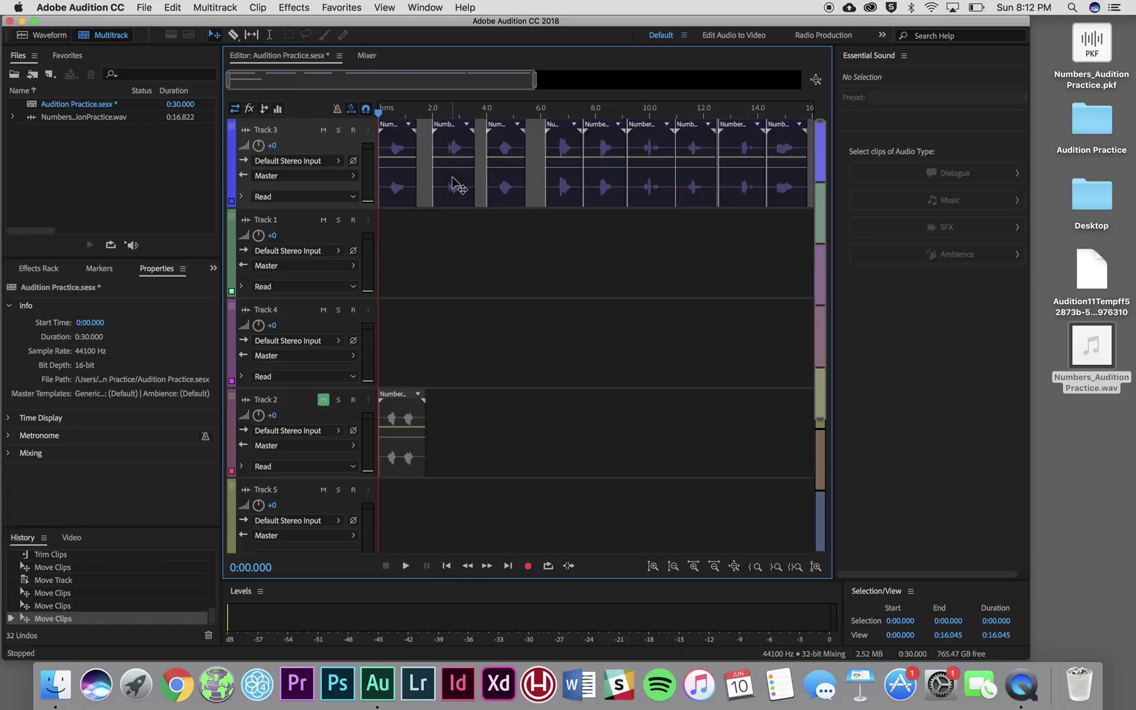
key(space)
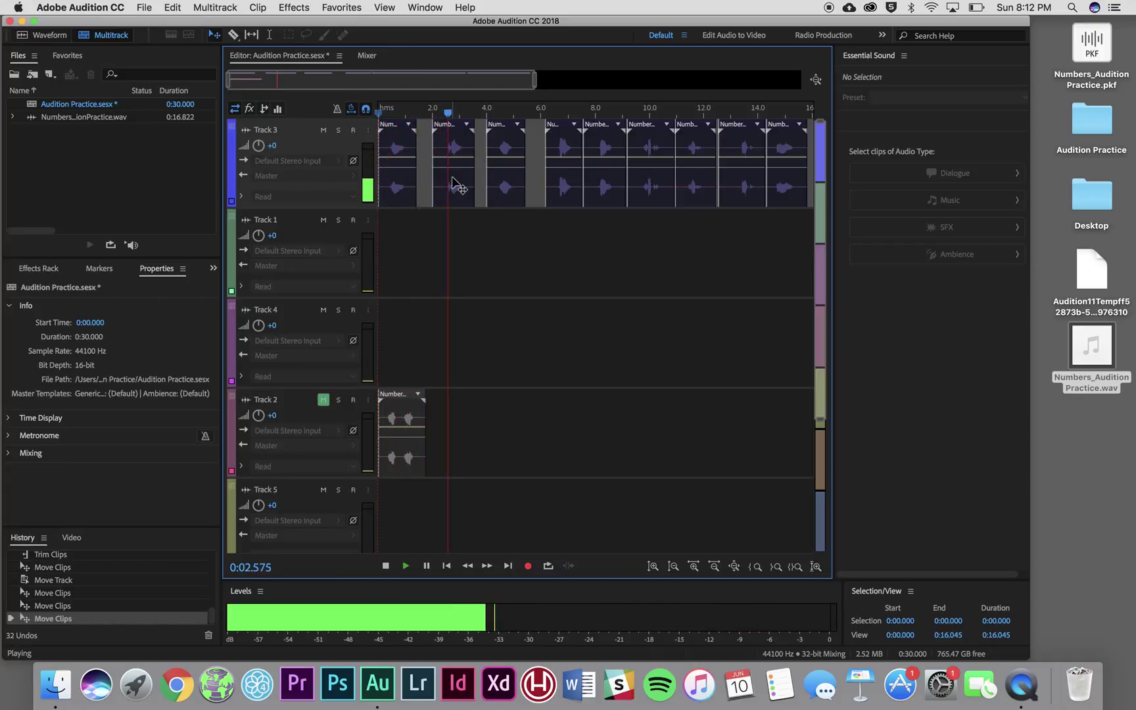
key(space)
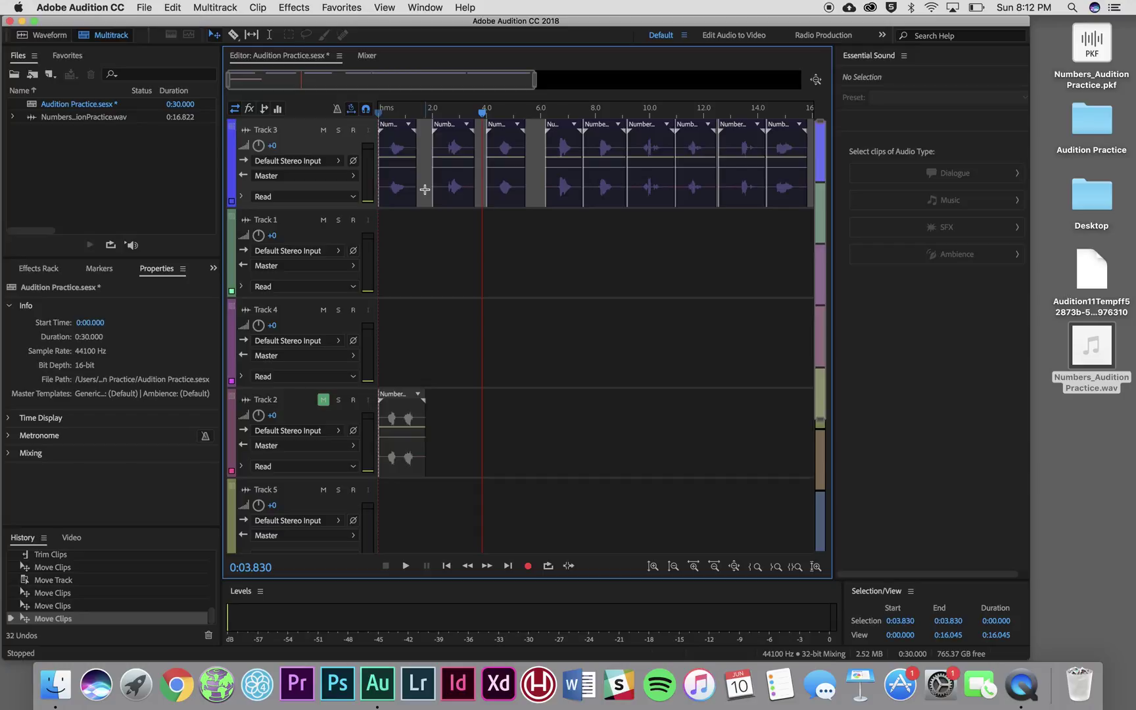
Slide the second Track 3 clip over the first for a crossfade and play it from the start
click(452, 132)
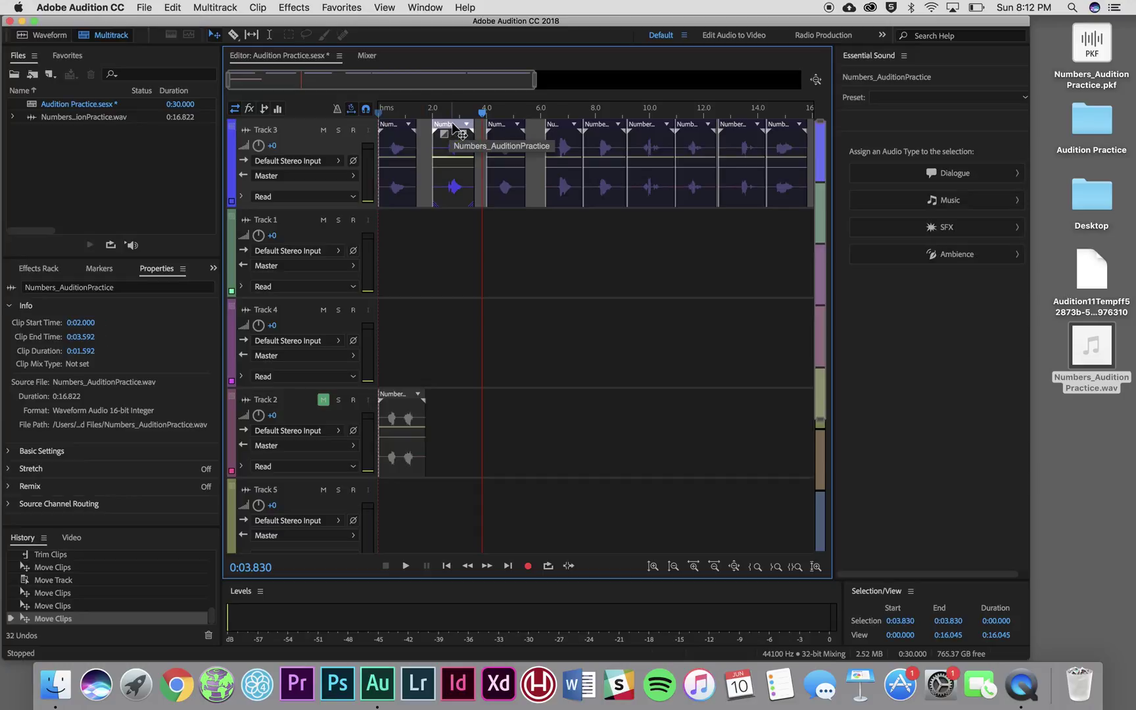
drag(451, 129, 434, 128)
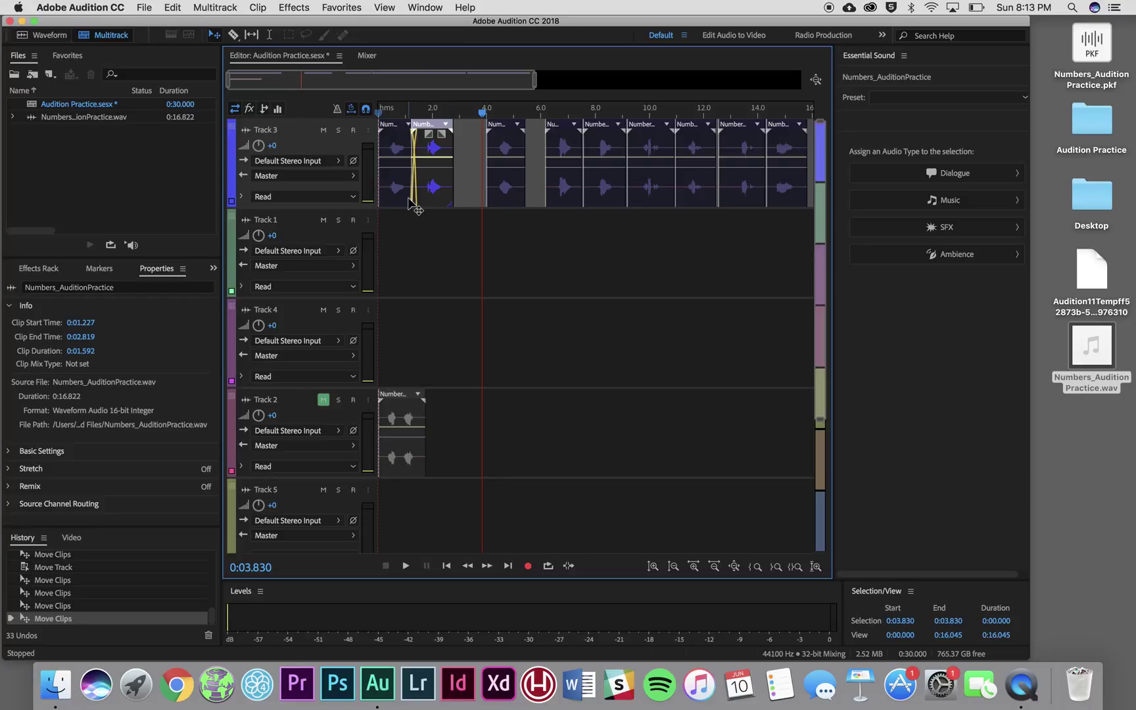
click(381, 111)
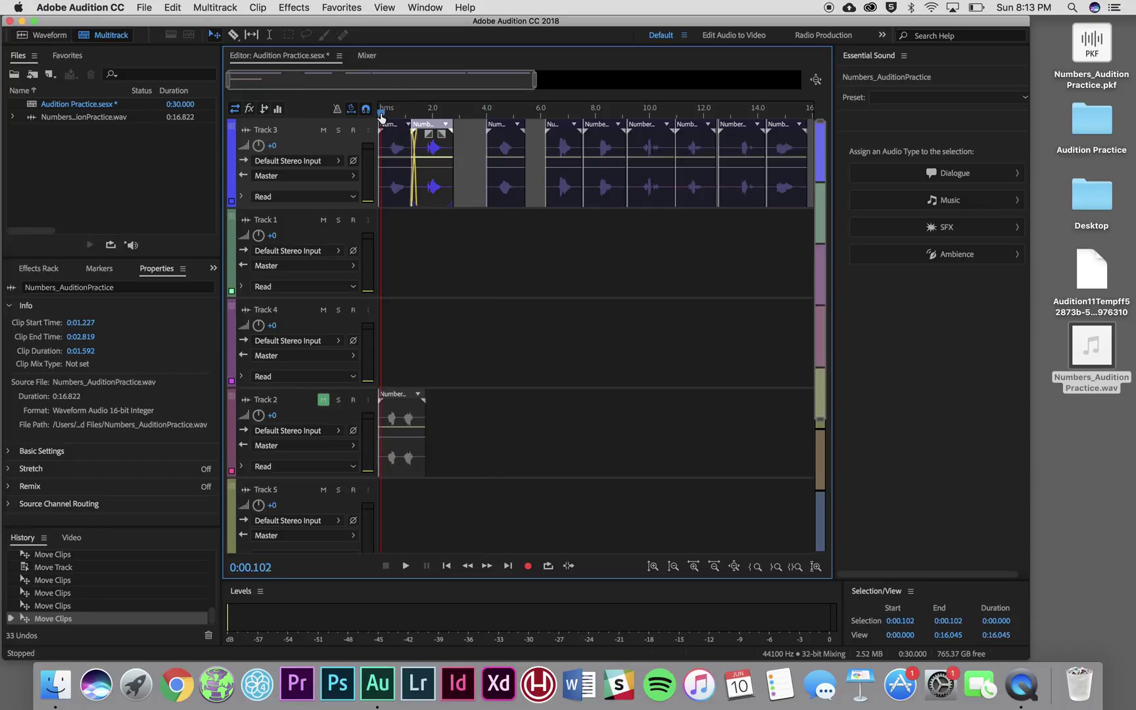
key(space)
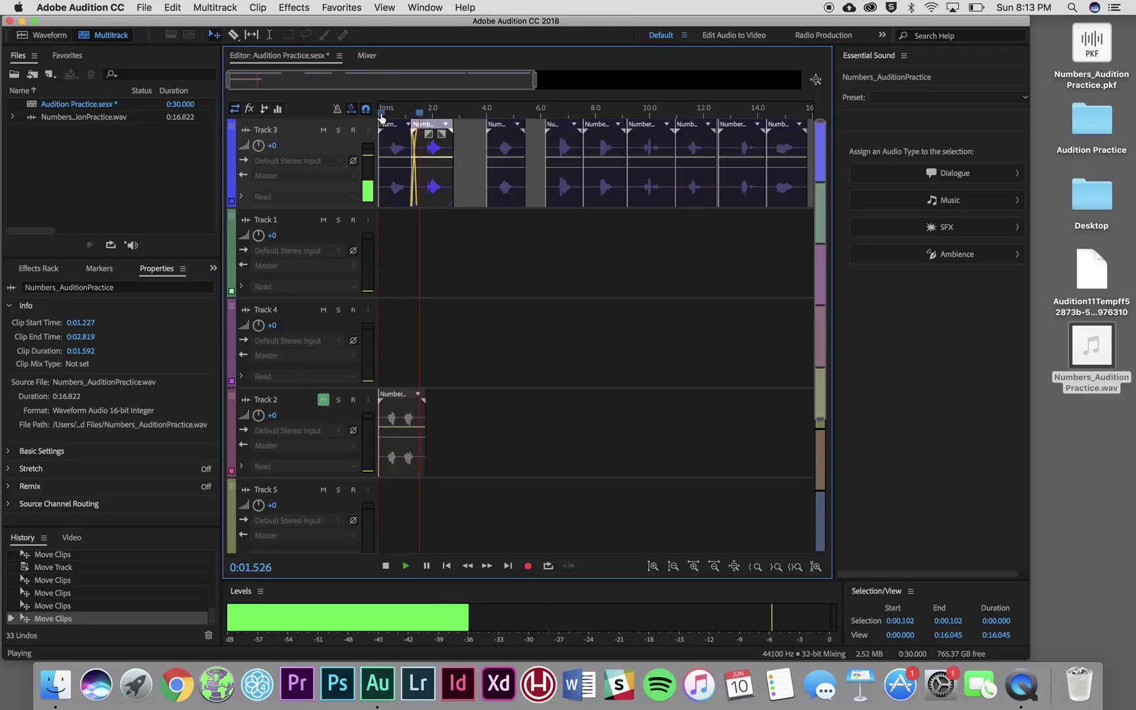
key(space)
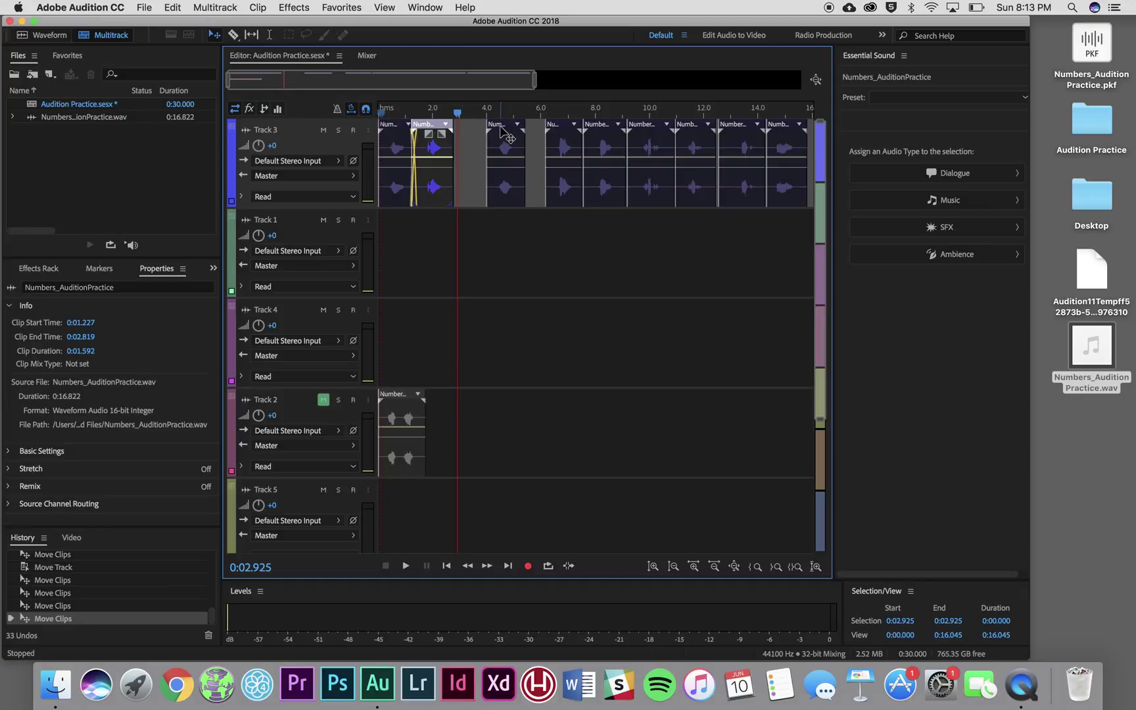
Slide each remaining Track 3 clip left to overlap its neighbour, ending the row at 0:11.747
drag(500, 129, 464, 129)
click(556, 126)
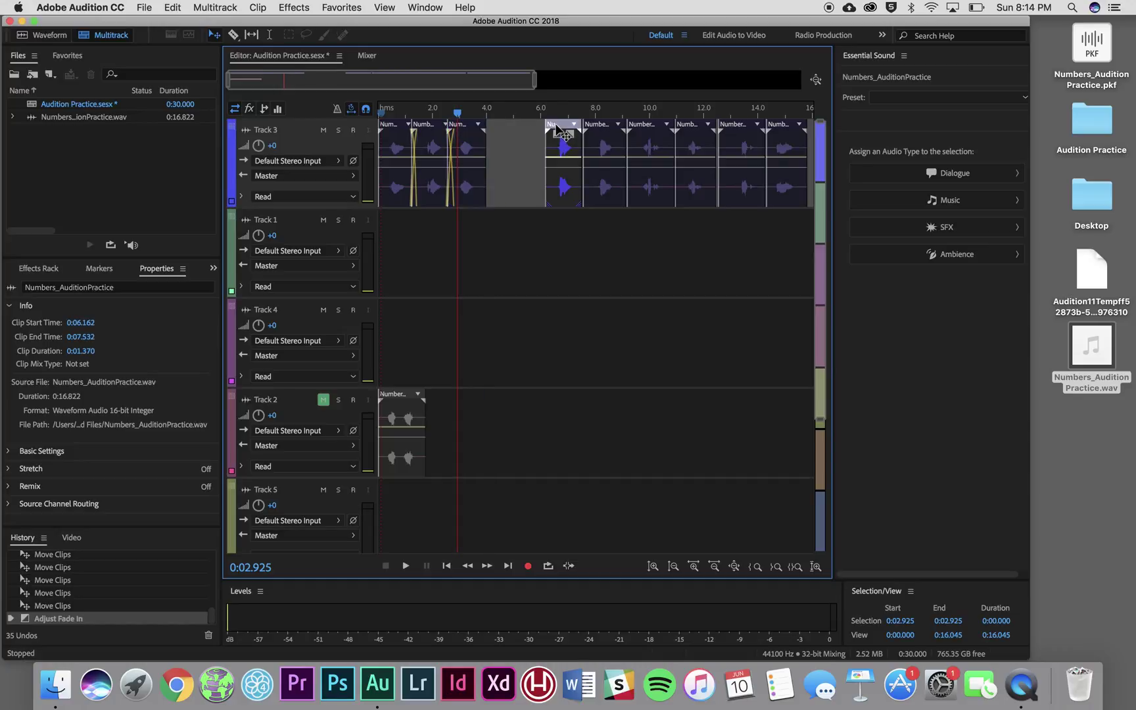
drag(556, 126, 499, 139)
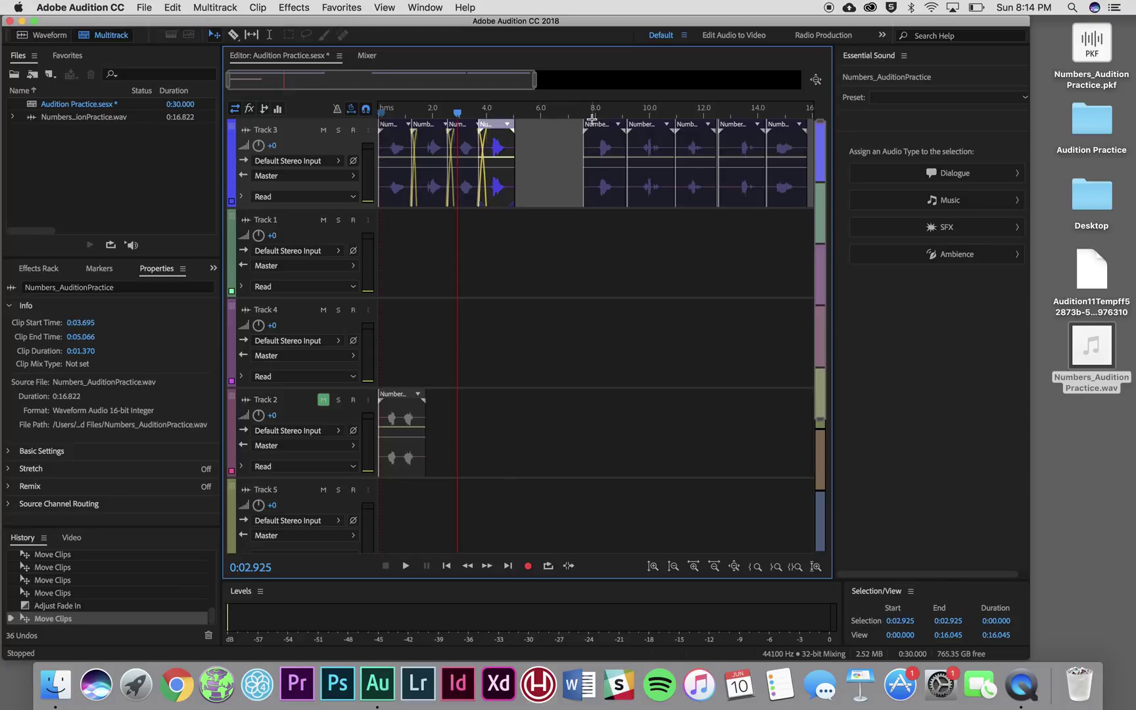
drag(595, 126, 520, 122)
drag(654, 124, 569, 119)
drag(699, 124, 603, 119)
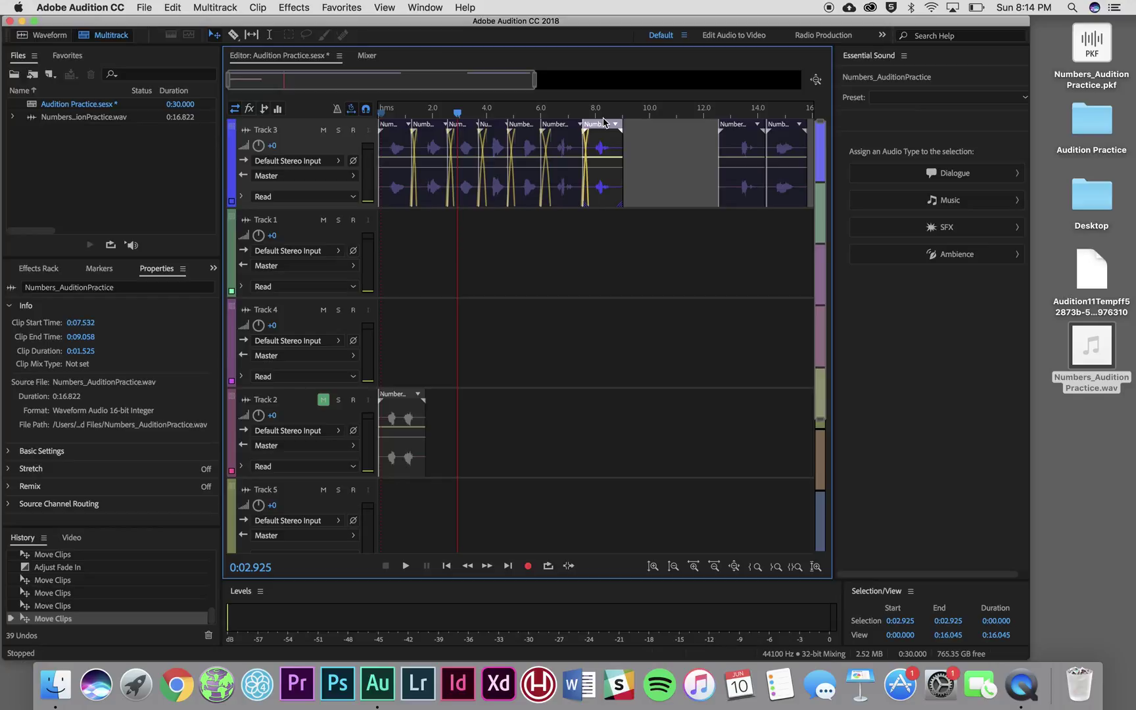
drag(736, 125, 641, 124)
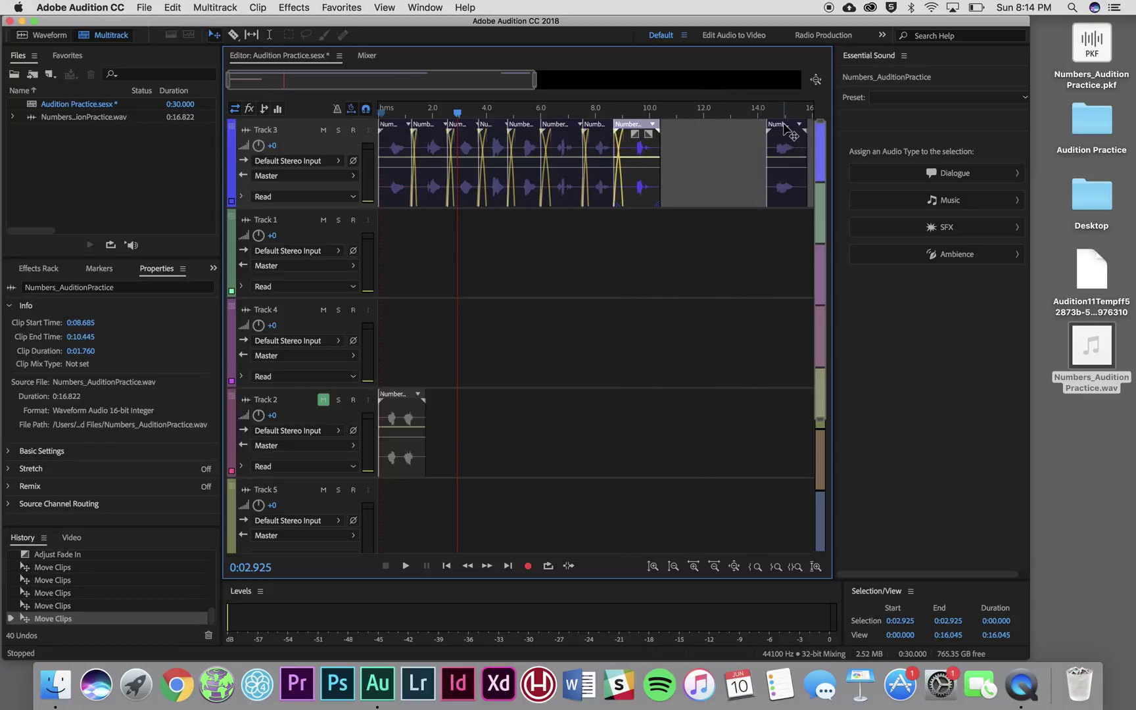
drag(784, 125, 674, 125)
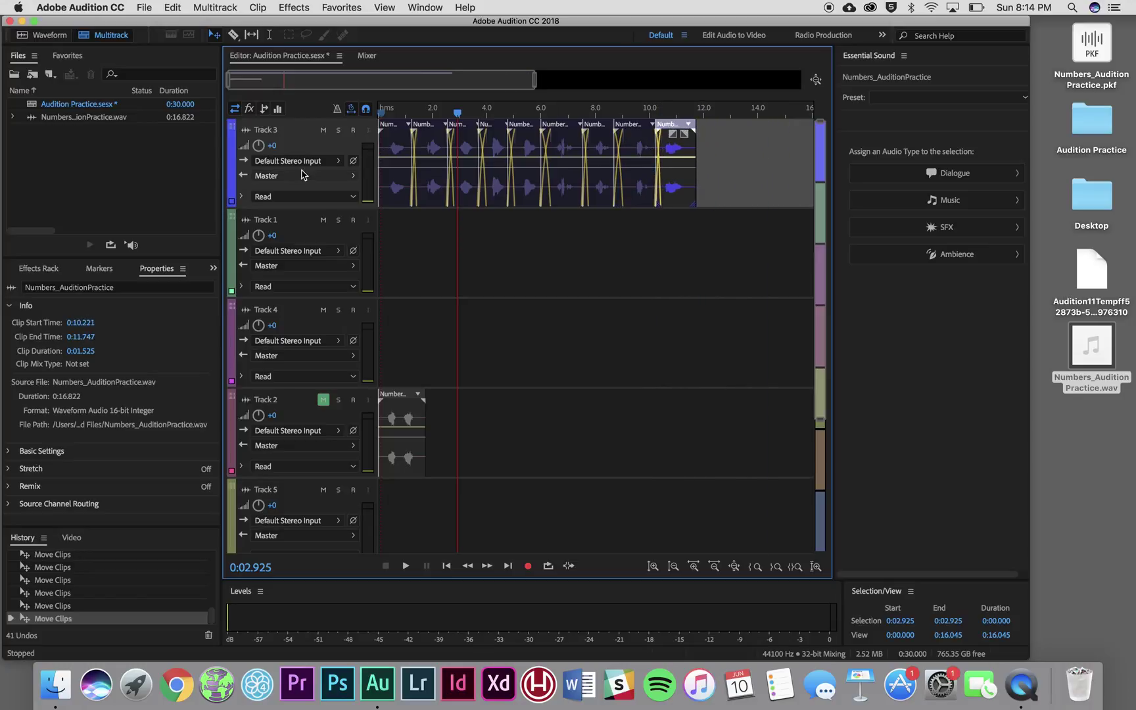
click(383, 114)
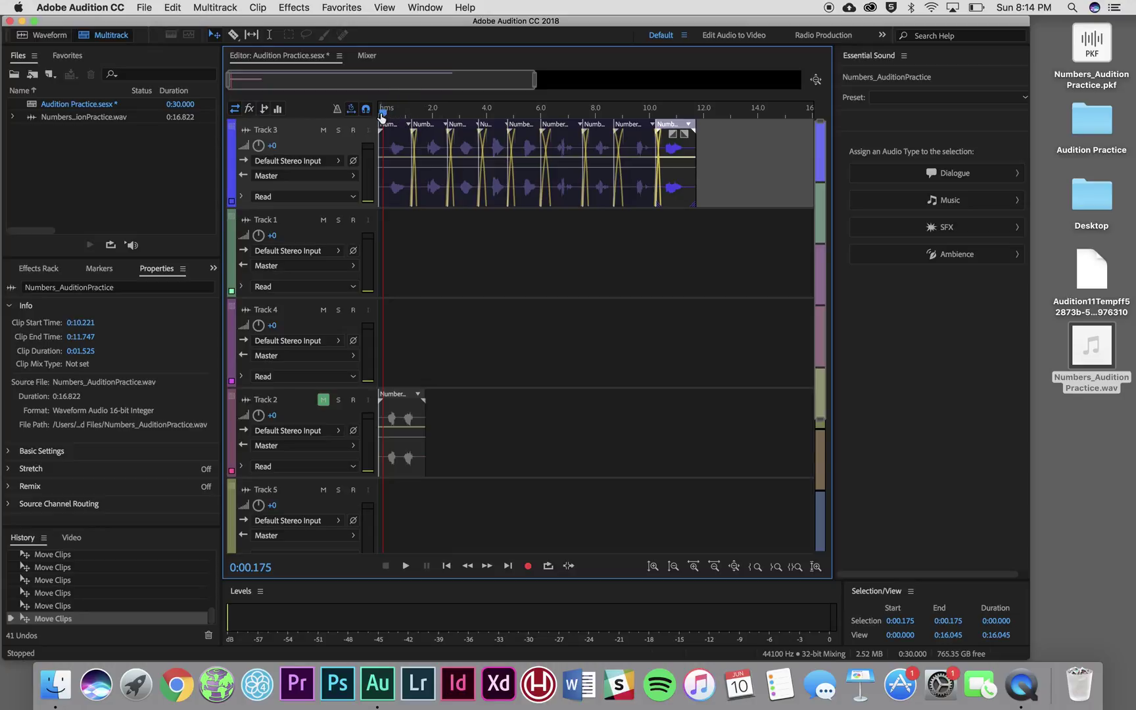
drag(383, 114, 362, 114)
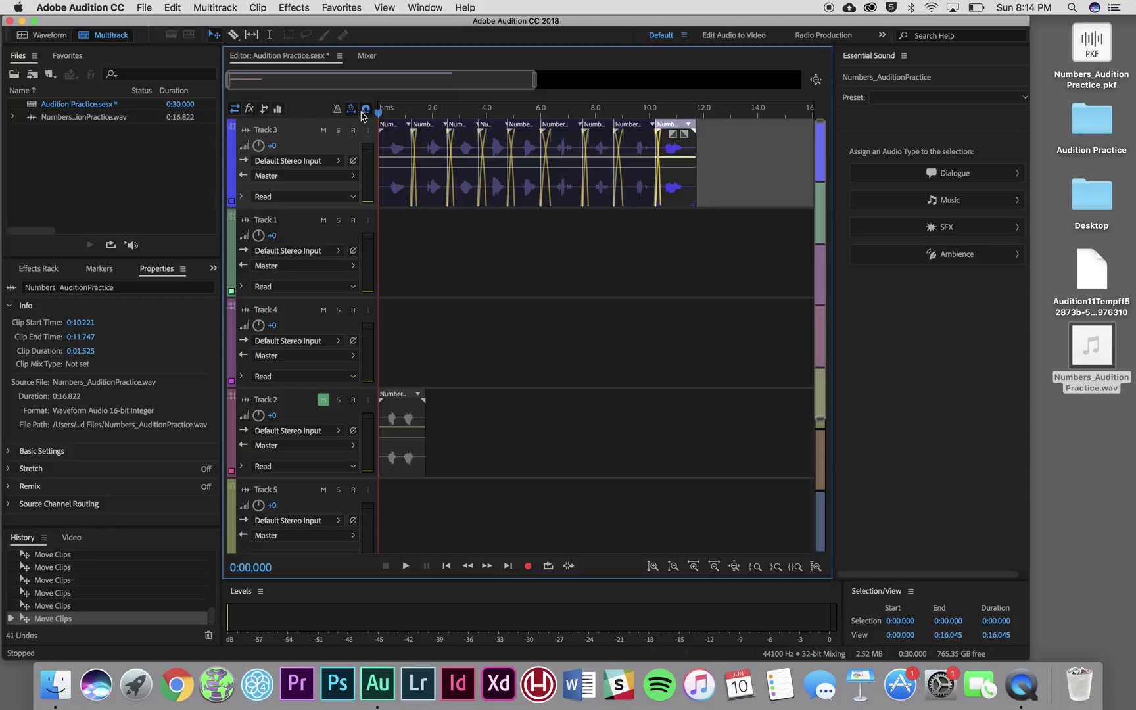
key(space)
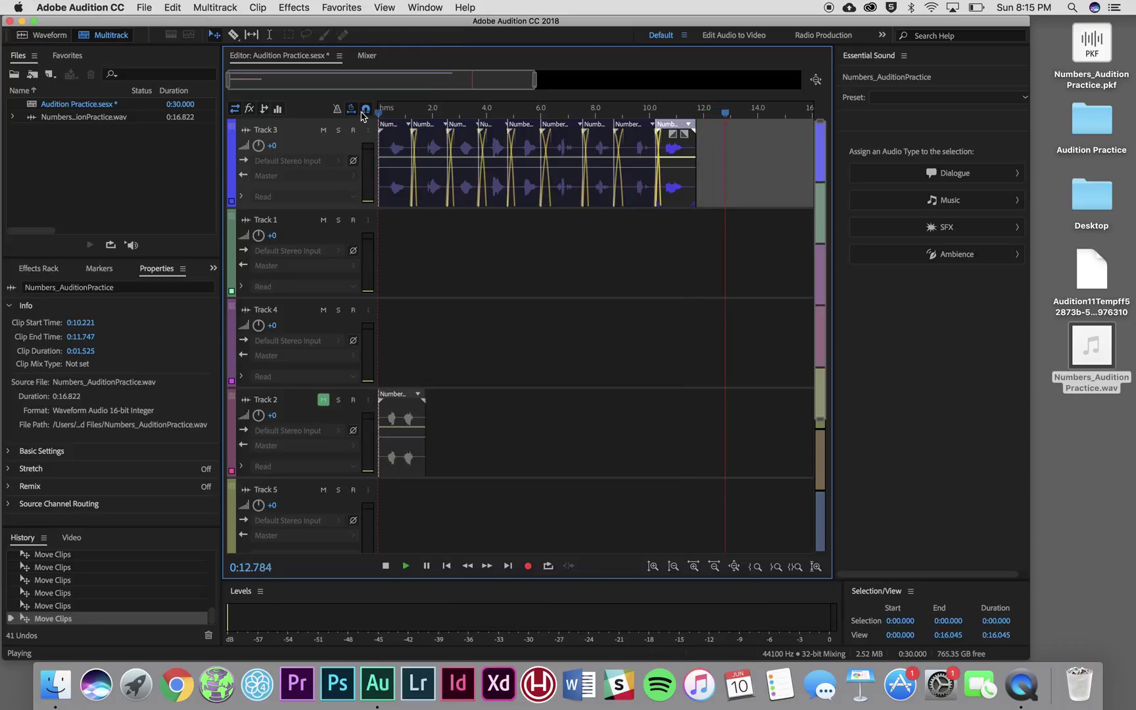
key(space)
click(585, 252)
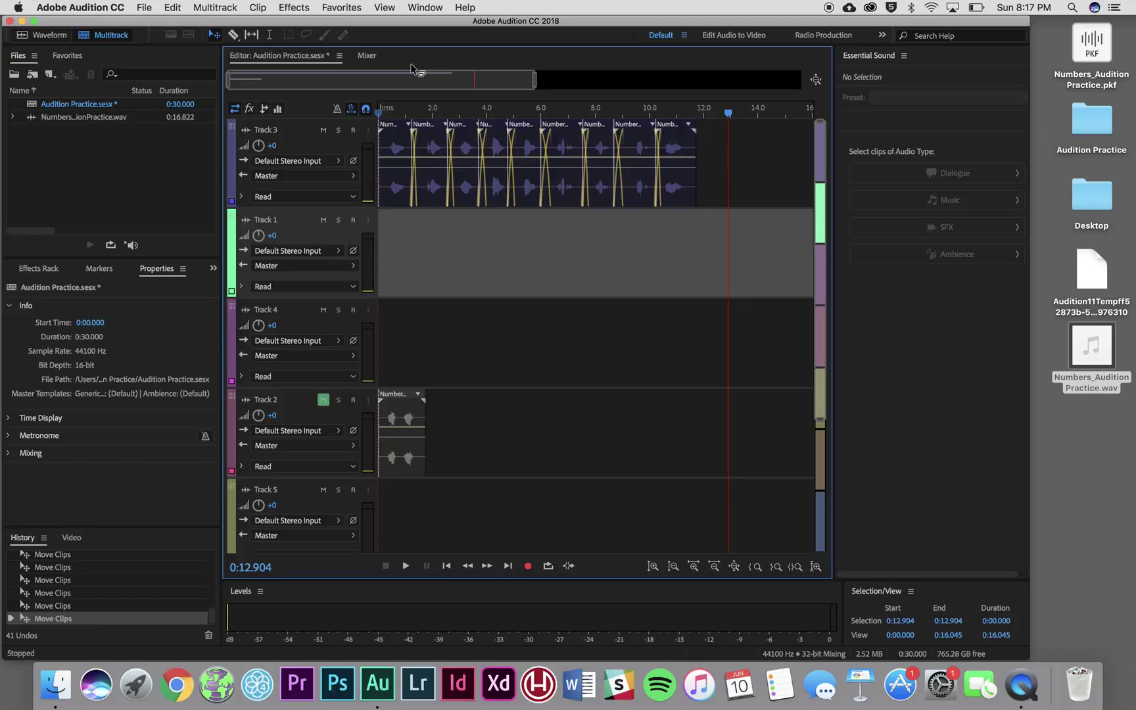
Marquee-select all Track 3 clips and bring up File > Export > Multitrack Mixdown
click(711, 157)
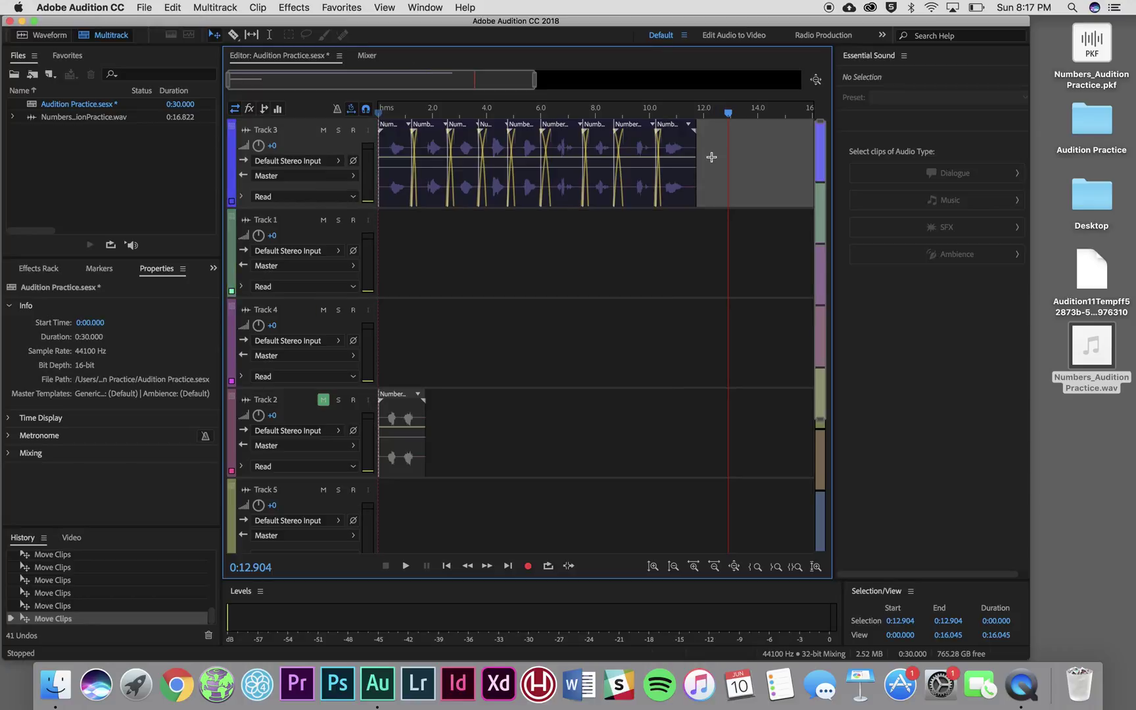
drag(711, 157, 385, 245)
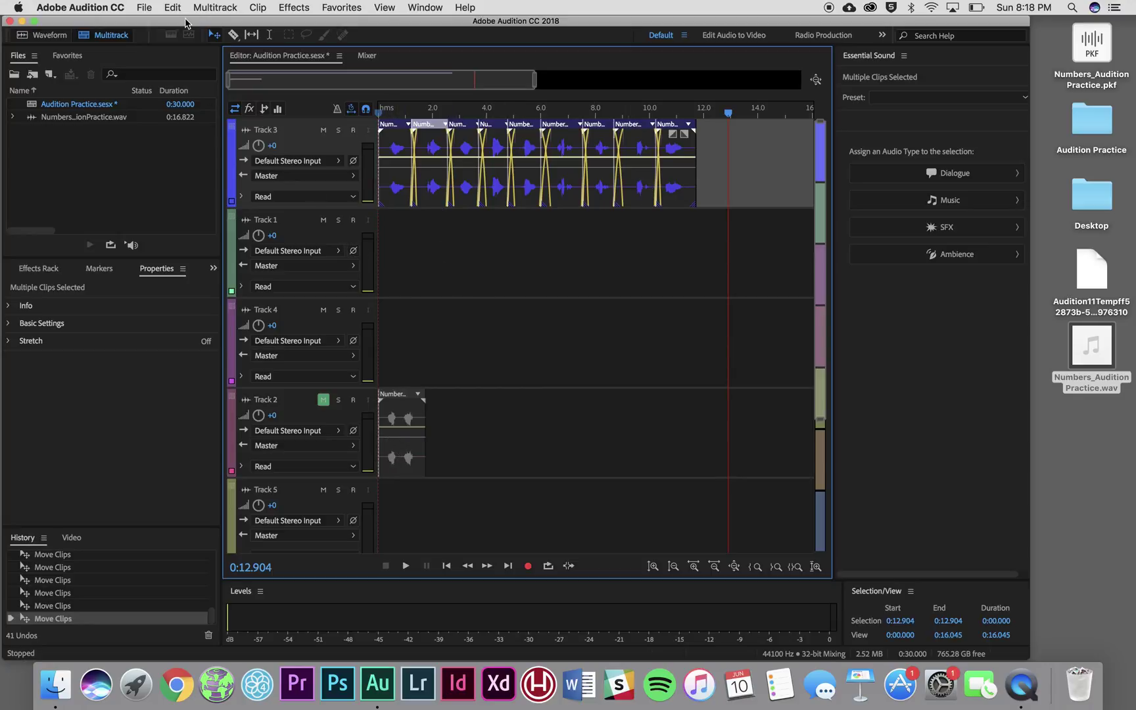
click(144, 7)
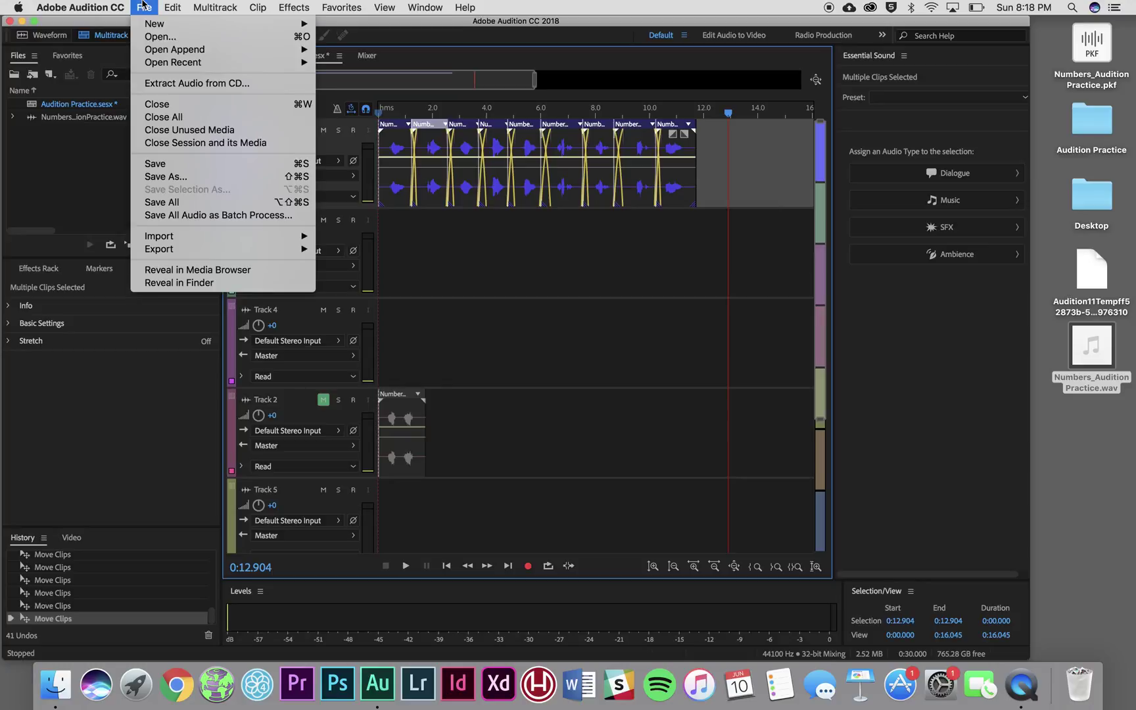
mouse_move(158, 253)
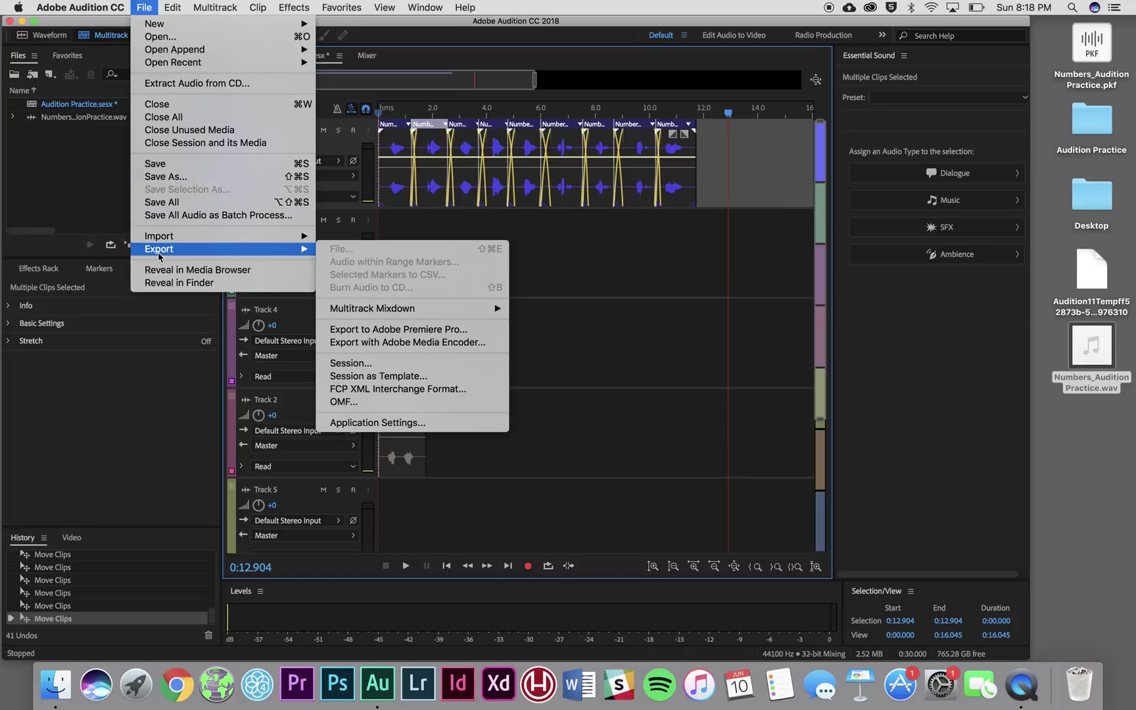
mouse_move(367, 313)
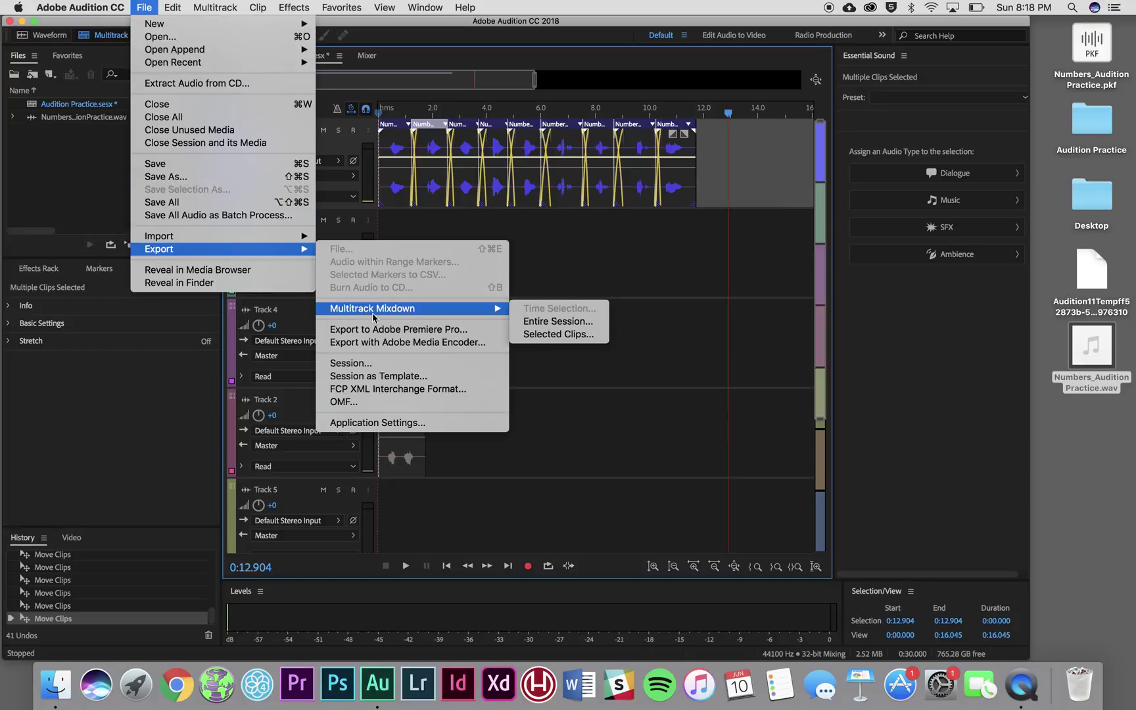
Export the selected clips as Wave PCM file 'Audition Practice_mix1.wav' to the desktop
click(542, 340)
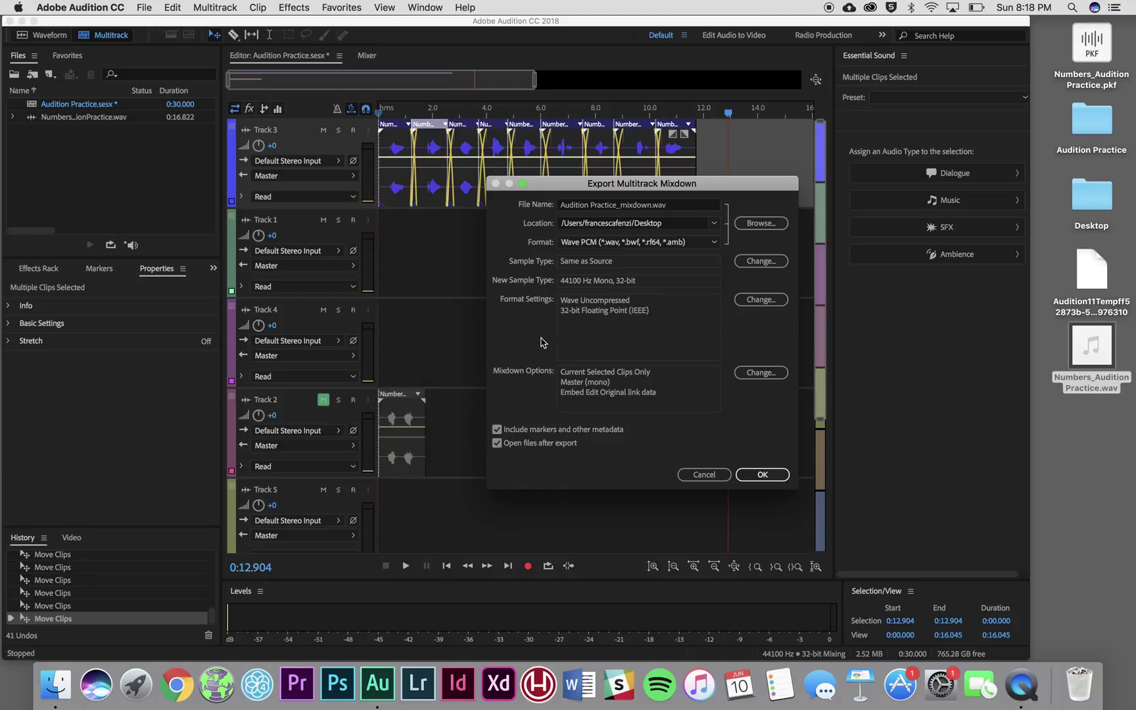
click(621, 205)
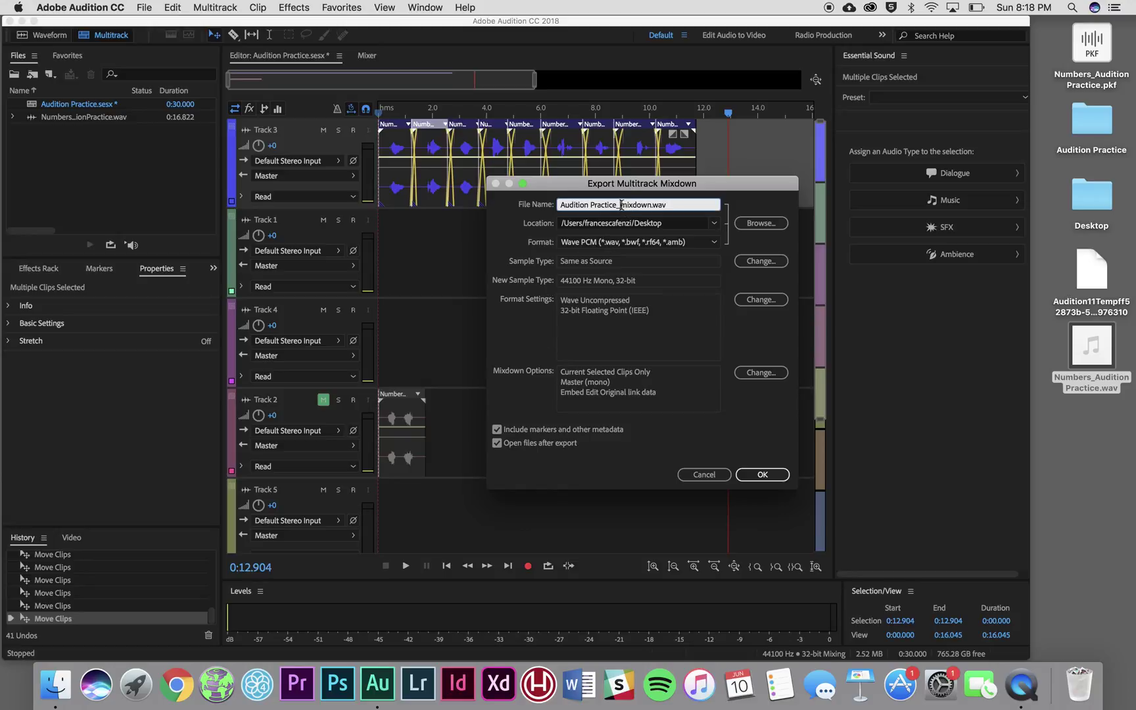
drag(650, 204, 634, 205)
text(1)
click(714, 244)
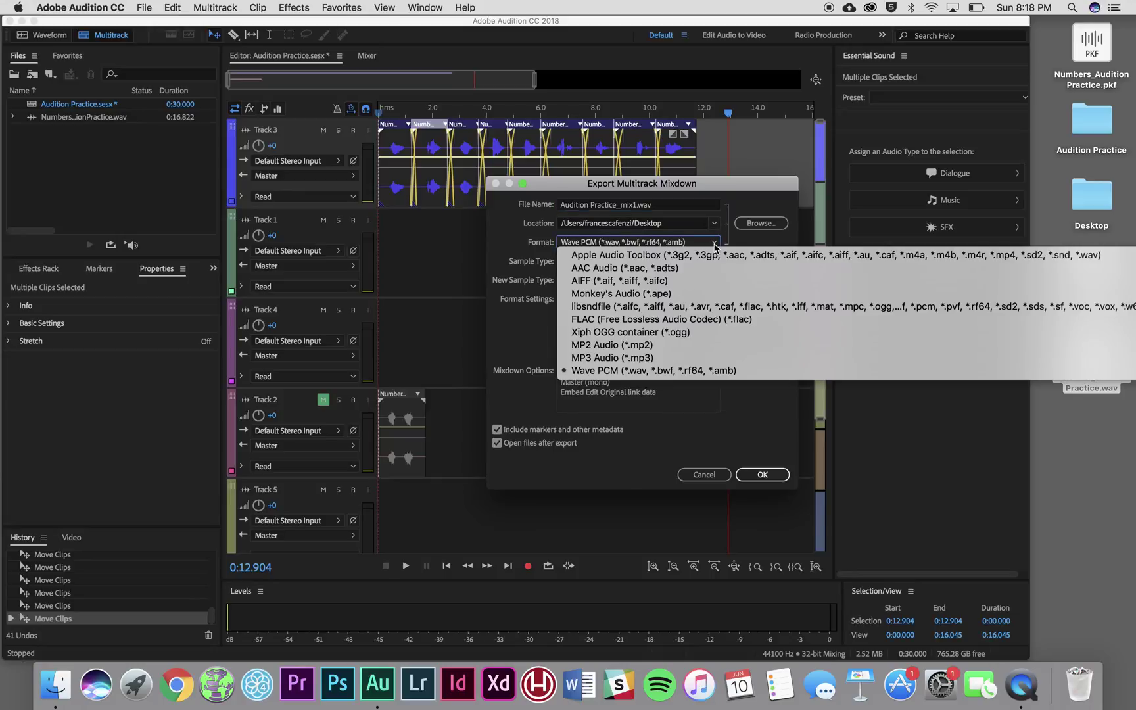
click(641, 372)
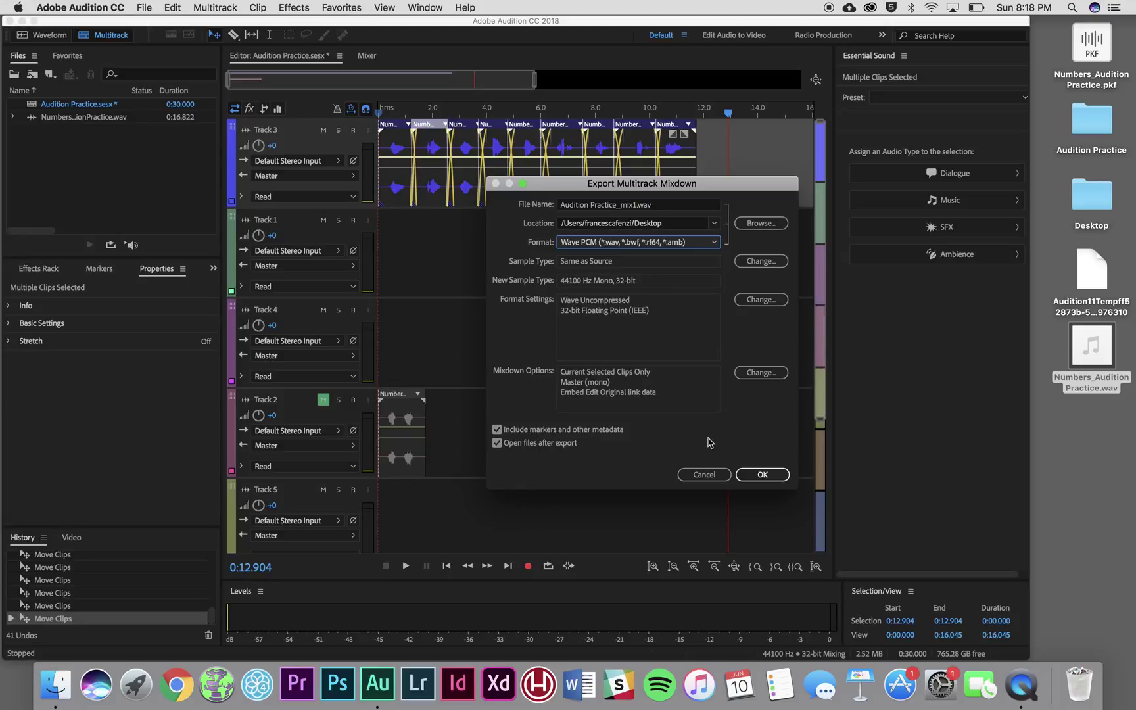
click(764, 474)
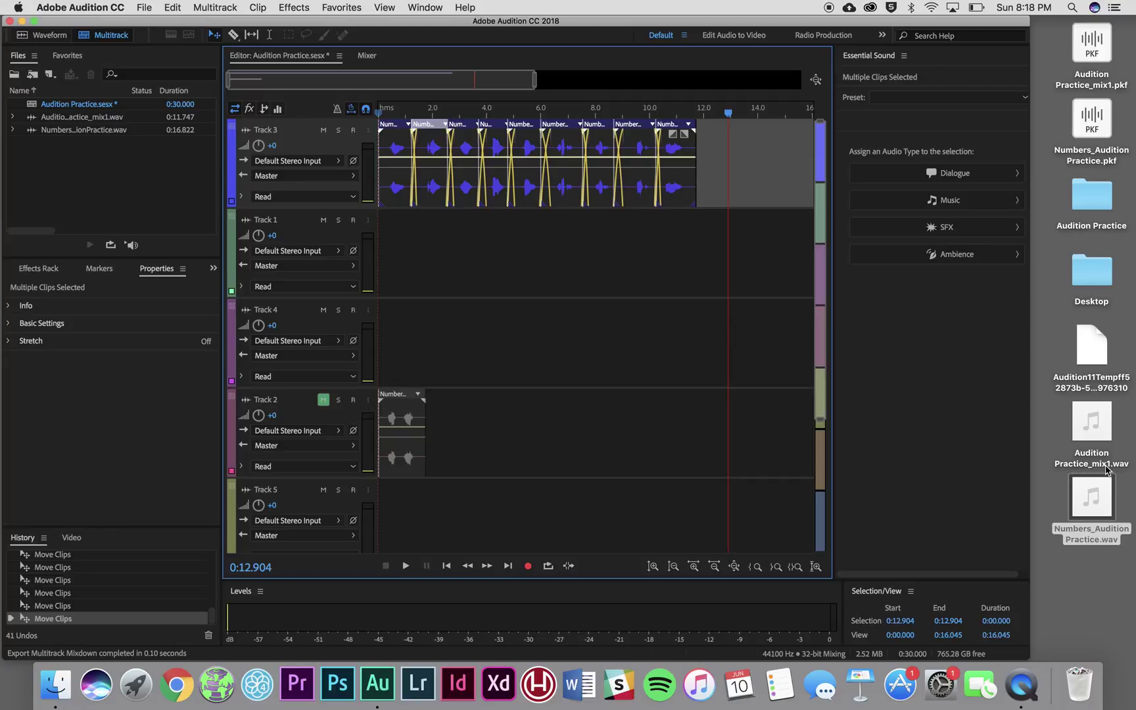
Quit Audition from the Adobe Audition CC menu, bringing up the save prompt for Audition Practice.sesx
click(80, 6)
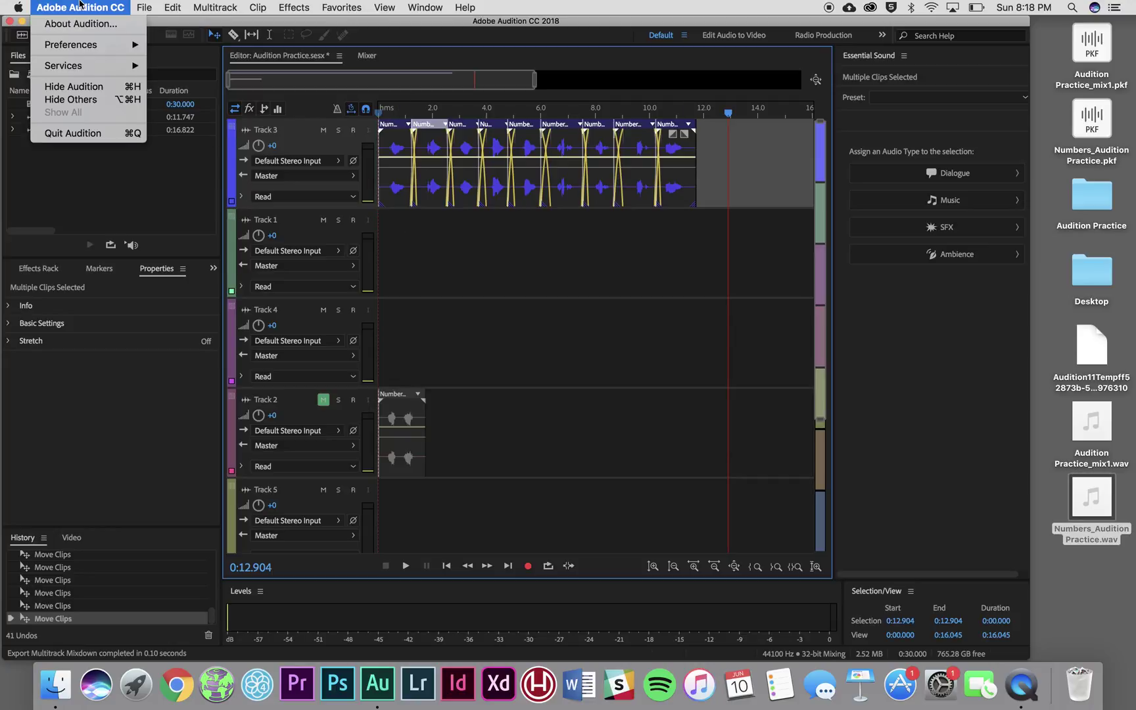
click(65, 133)
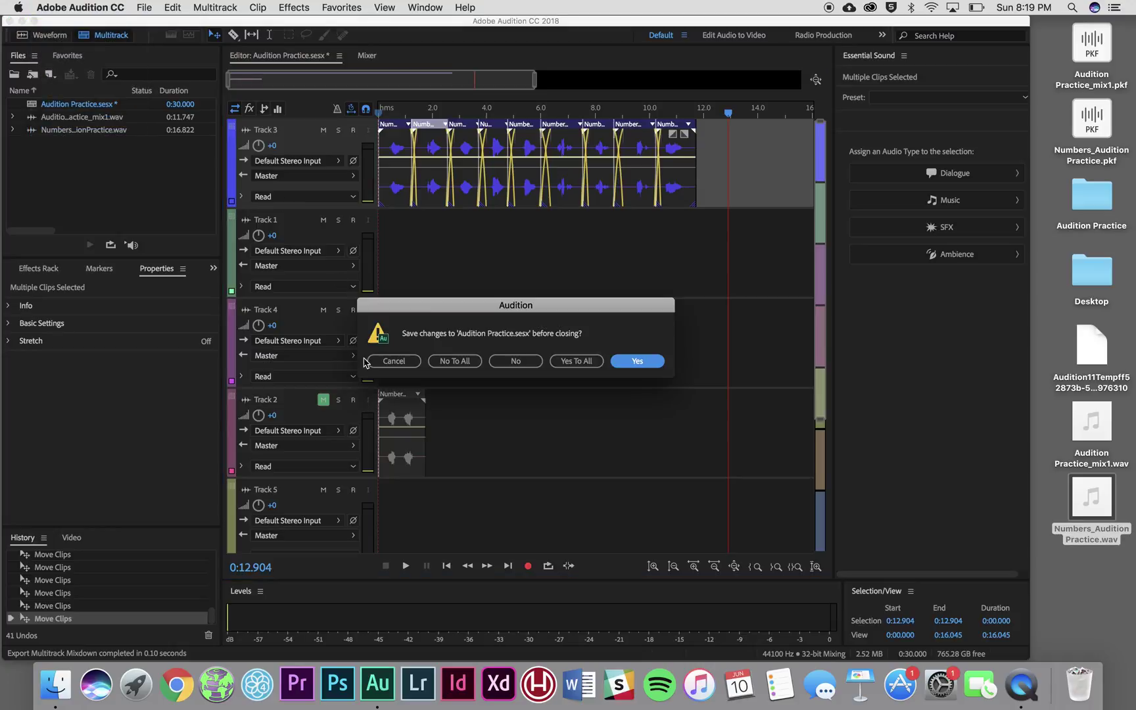